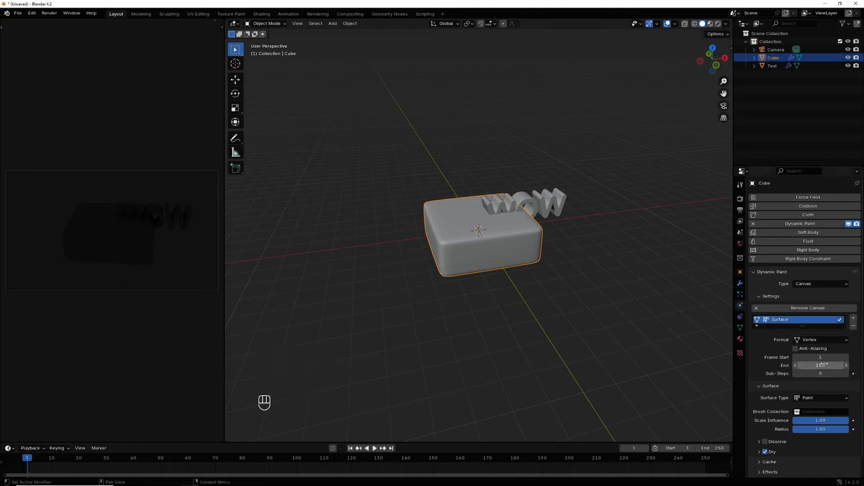
- Set the cube's Dynamic Paint canvas surface type to Waves
click(819, 341)
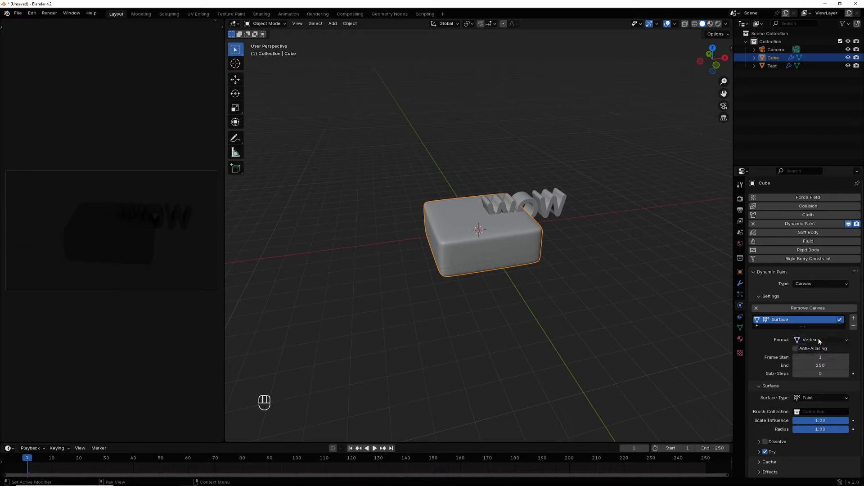
click(813, 399)
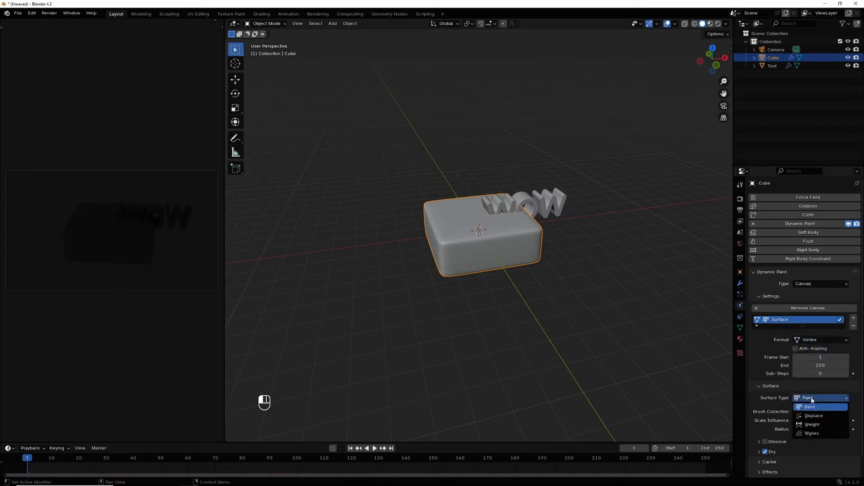
click(811, 434)
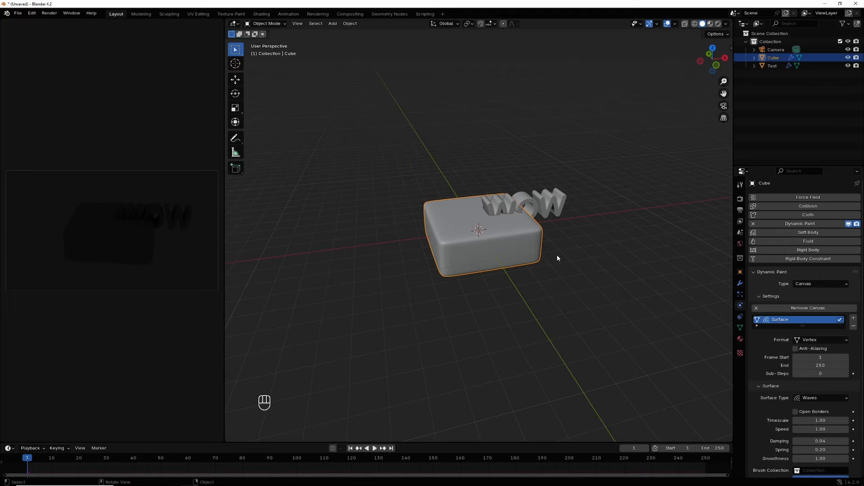
- Move the WOW text by about 0.42 m in X, -0.03 m in Y and 0.17 m in Z
key(g)
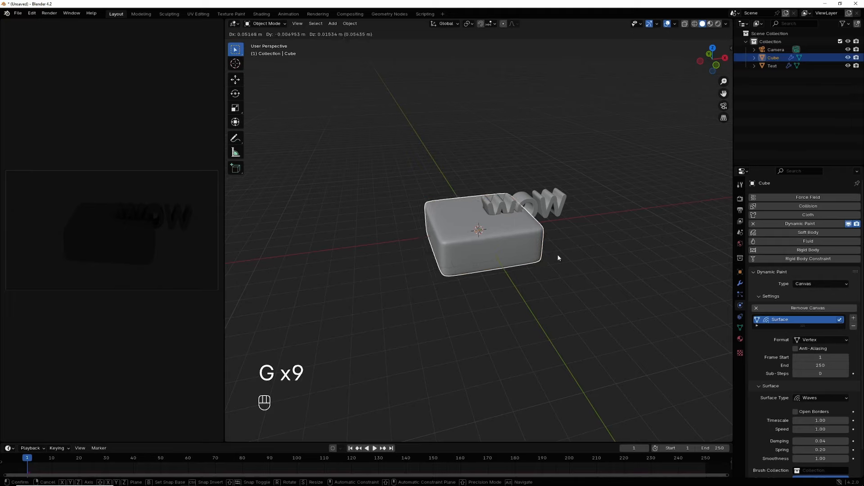
click(548, 214)
click(548, 213)
key(g)
key(g)
key(g)
key(g)
key(g)
key(g)
key(g)
key(g)
key(g)
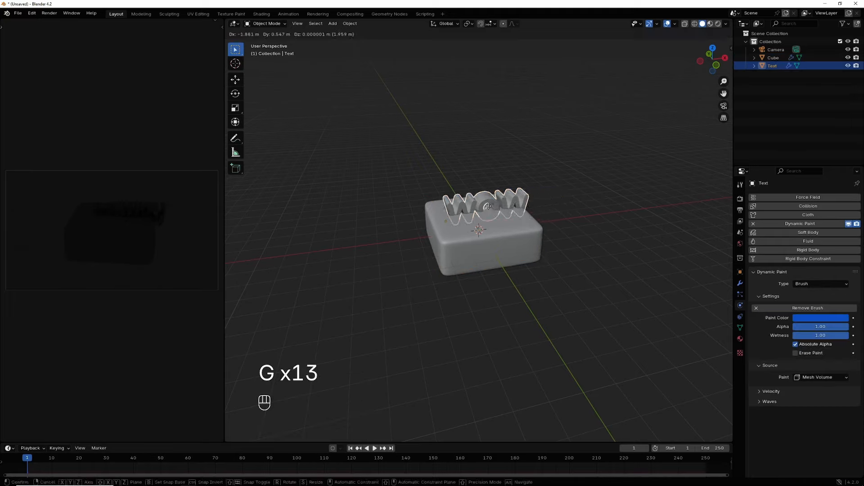
key(g)
key(g)
key(g)
key(g)
key(g)
key(g)
key(g)
key(g)
key(g)
key(g)
key(g)
key(g)
key(g)
key(g)
key(g)
key(g)
key(g)
key(g)
key(g)
key(g)
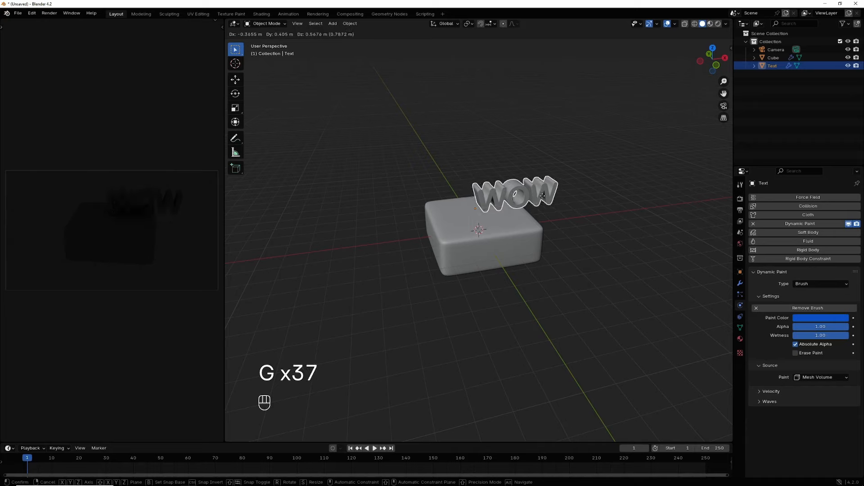
key(g)
key(g)
key(g)
key(g)
key(g)
key(g)
key(g)
key(g)
key(g)
key(g)
key(g)
key(g)
key(g)
key(g)
key(g)
key(g)
key(g)
key(g)
key(g)
key(g)
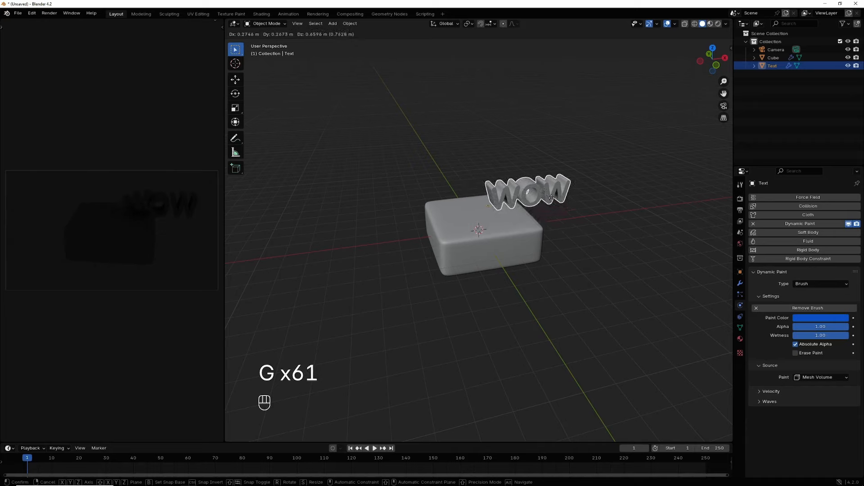
key(g)
key(g)
key(g)
key(g)
key(g)
key(g)
key(g)
key(g)
key(g)
key(g)
key(g)
key(g)
key(g)
key(g)
key(g)
key(g)
click(554, 202)
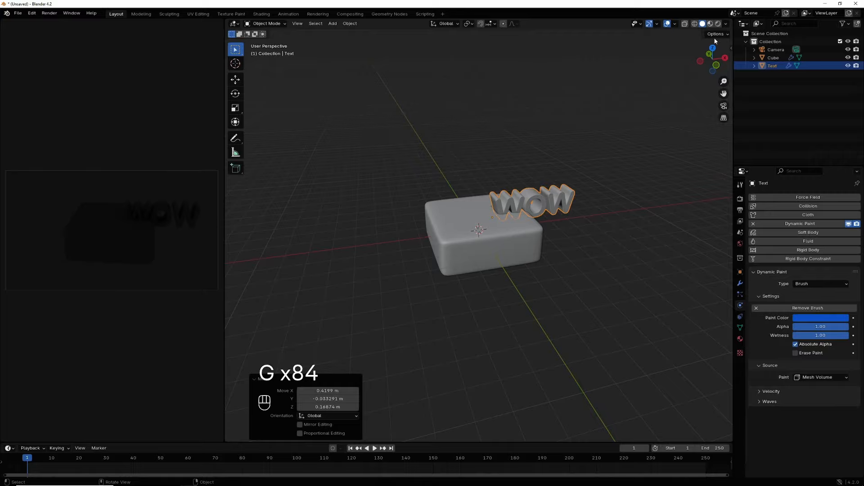
- Switch the main viewport to Material Preview and the camera view to Rendered shading
click(710, 23)
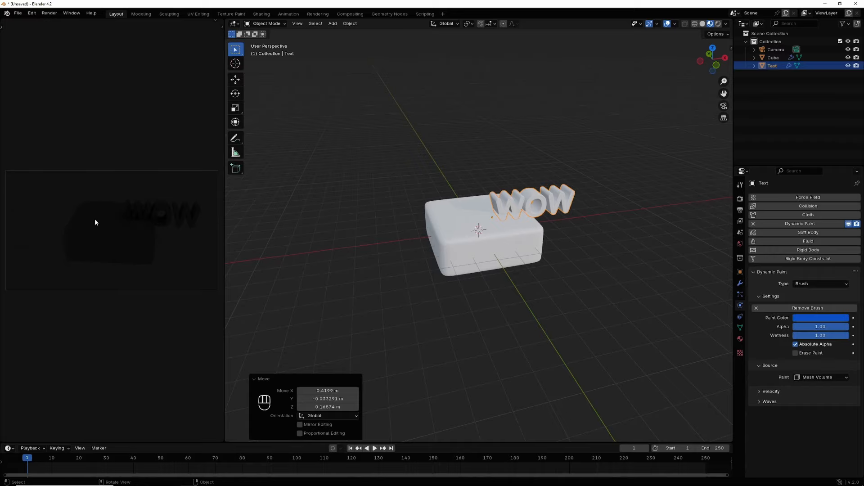
key(z)
click(98, 175)
- Give the world background colour an Environment Texture and load colorful_studio_4k.exr from the HDRI folder
click(740, 244)
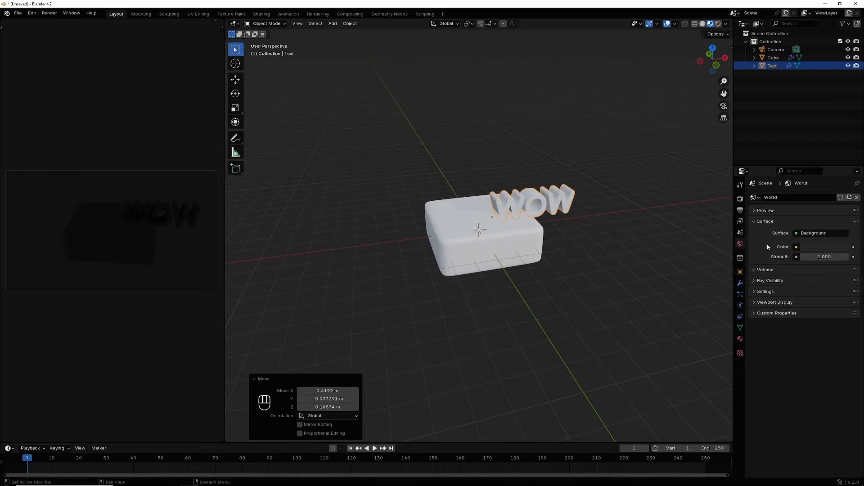
click(797, 247)
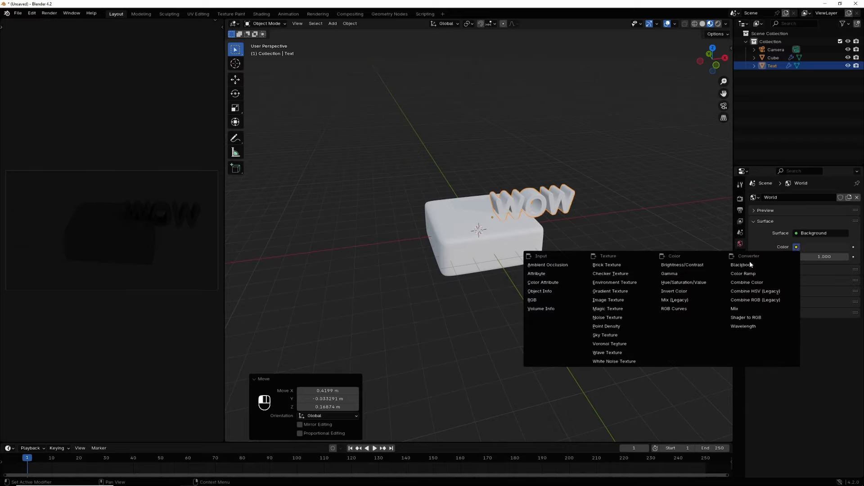
click(628, 283)
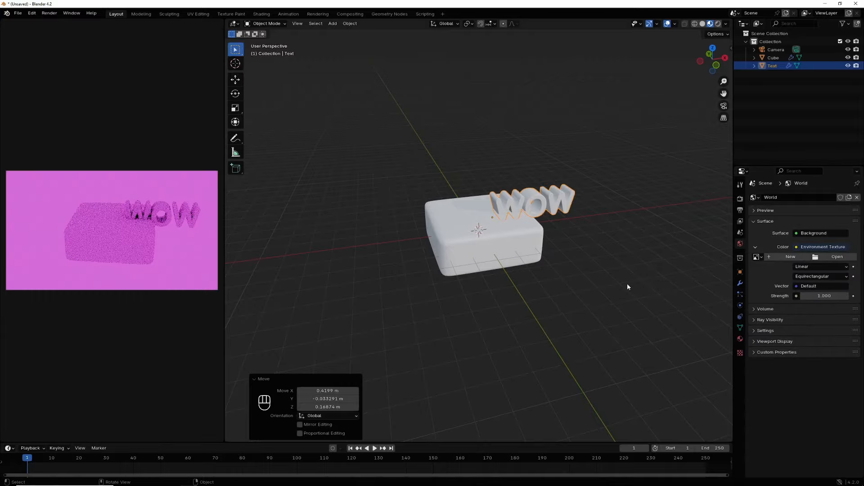
click(837, 257)
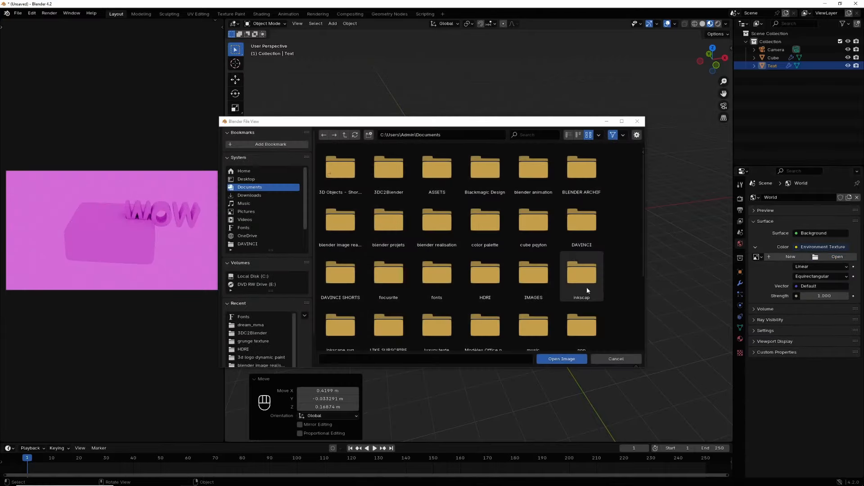
double_click(485, 274)
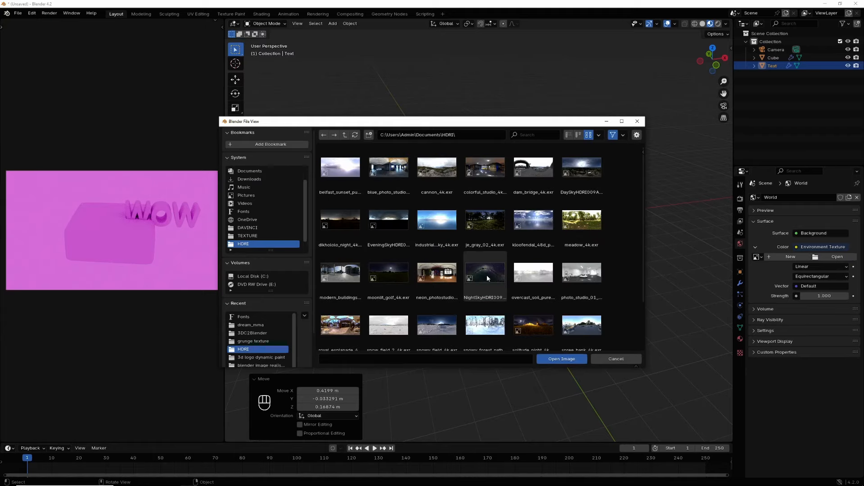
double_click(486, 167)
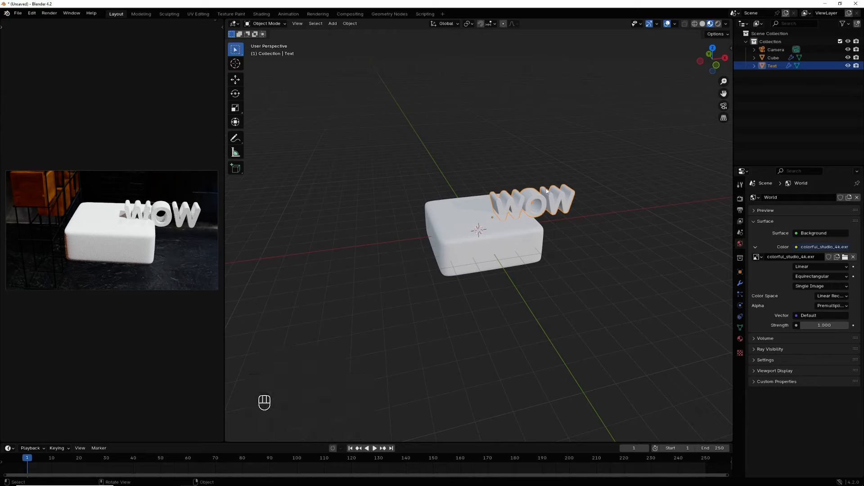
- Set Clamp Waves to 5.00 in the Waves settings of the WOW text's Dynamic Paint brush
click(740, 307)
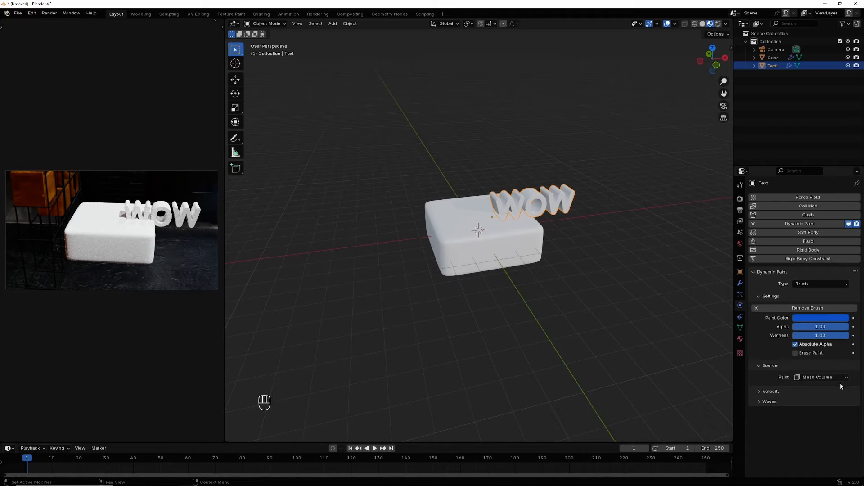
click(760, 391)
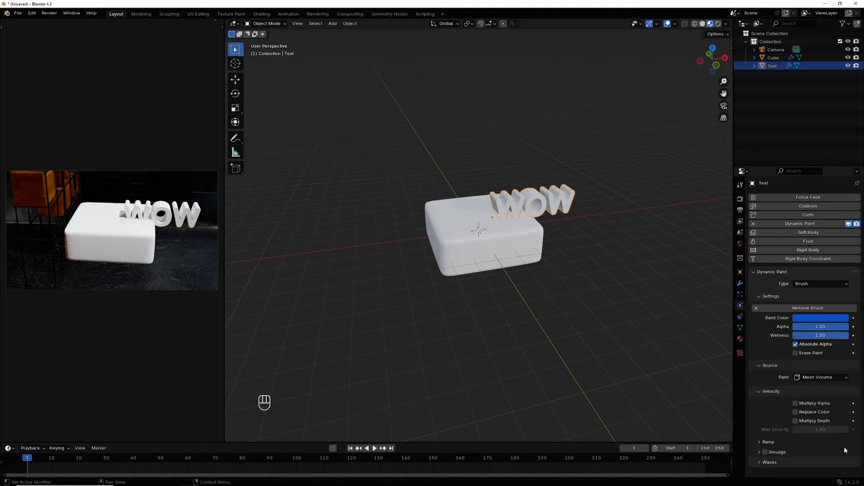
click(760, 461)
scroll(863, 437, down, 2)
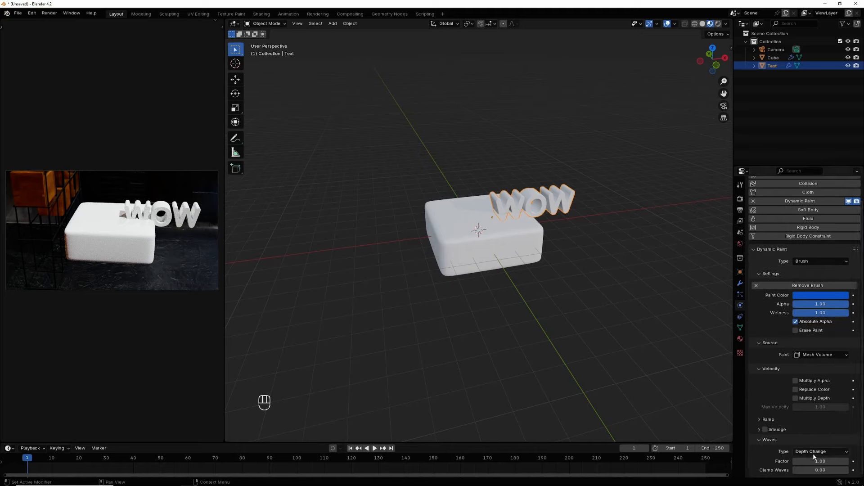
drag(821, 470, 833, 470)
- Reposition the WOW text partly inside the cube with two free moves of about -0.17 m and -0.36 m in X
key(g)
click(569, 278)
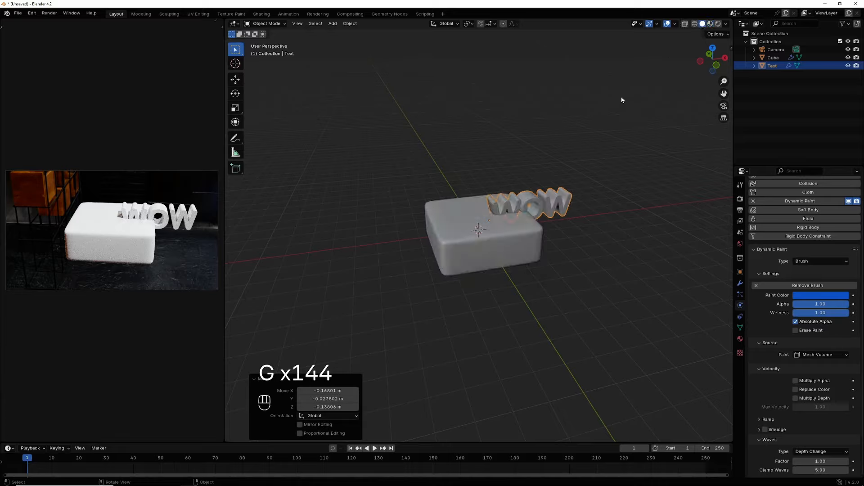
key(g)
key(g)
key(g)
key(g)
key(g)
key(g)
key(g)
key(g)
key(g)
key(g)
key(g)
key(g)
key(g)
key(g)
key(g)
key(g)
key(g)
key(g)
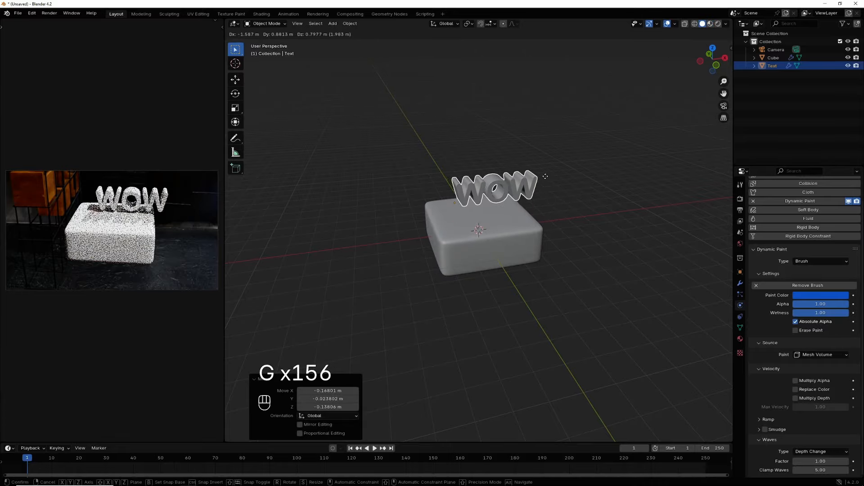
key(g)
key(g)
key(g)
key(g)
key(g)
key(g)
key(g)
key(g)
key(g)
key(g)
key(g)
key(g)
key(g)
key(g)
key(g)
key(g)
key(g)
key(g)
key(g)
key(g)
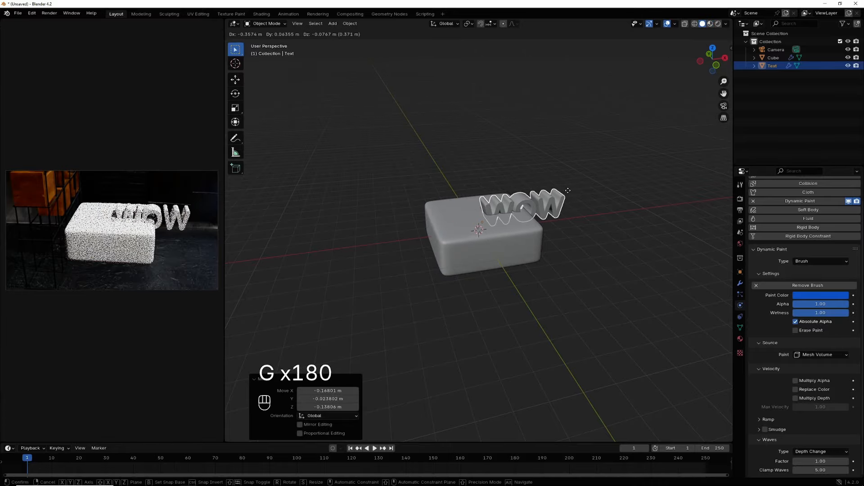
click(586, 231)
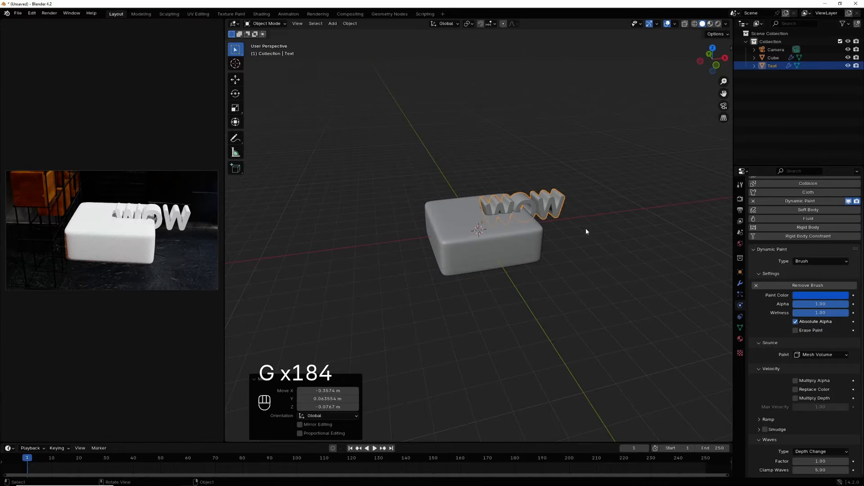
- Enable Smudge on the WOW text's Dynamic Paint brush with a strength of 0.50
click(453, 230)
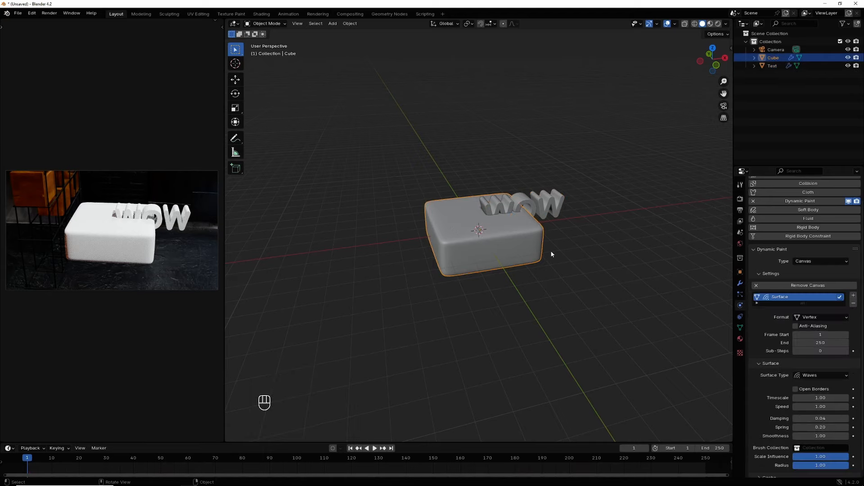
scroll(853, 385, down, 1)
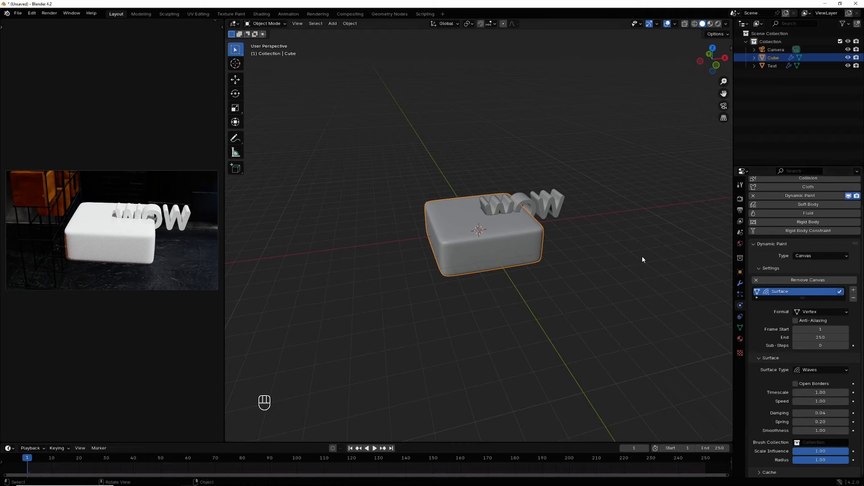
click(545, 205)
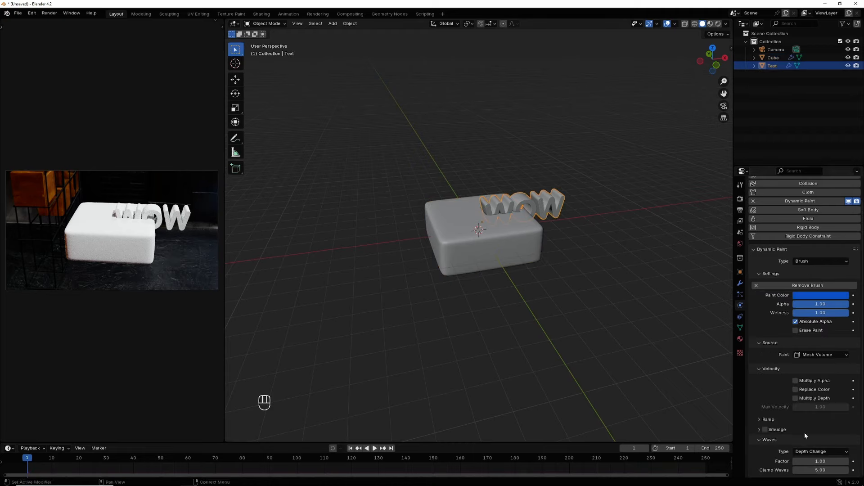
click(759, 430)
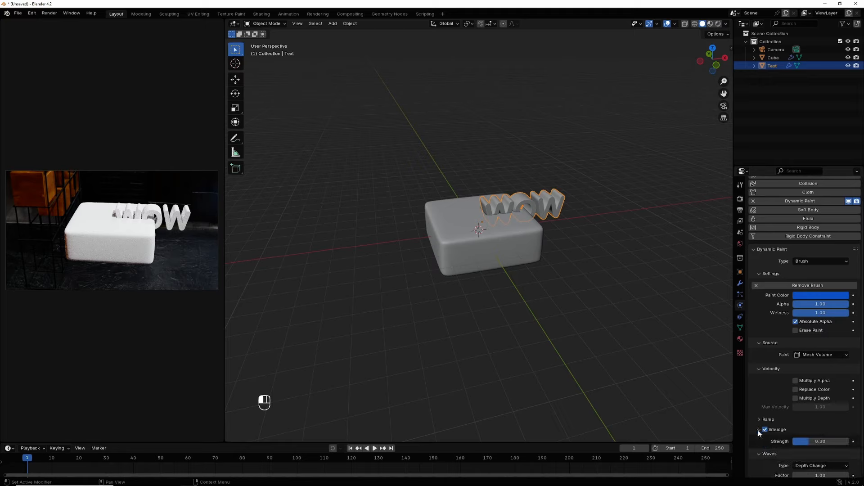
drag(814, 445, 829, 442)
key(Return)
- Play the animation to preview the waves on the cube, stop it, and return to frame 1
click(374, 448)
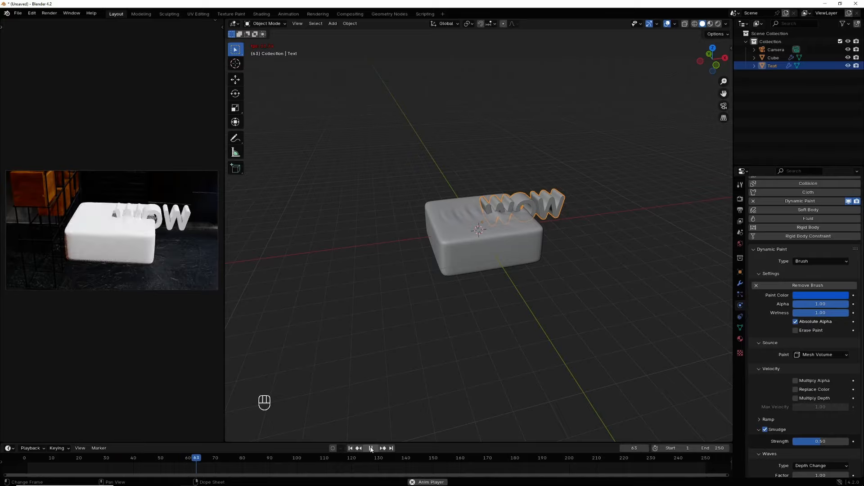
click(371, 448)
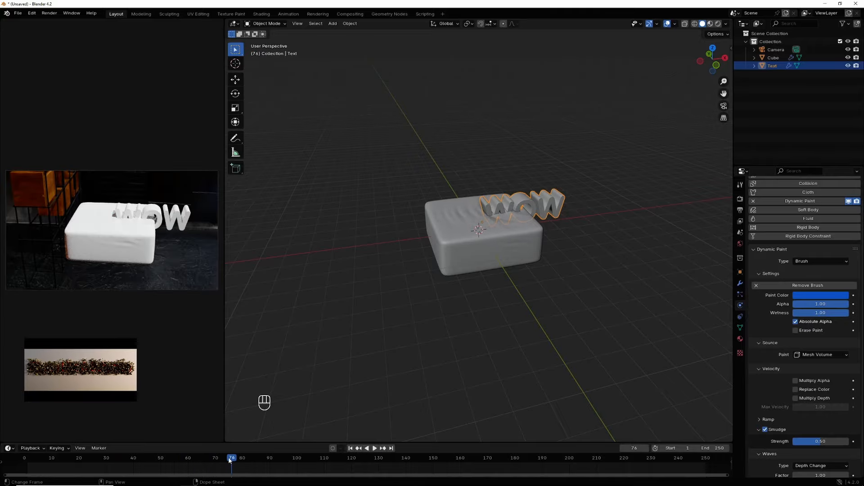
click(26, 465)
click(28, 464)
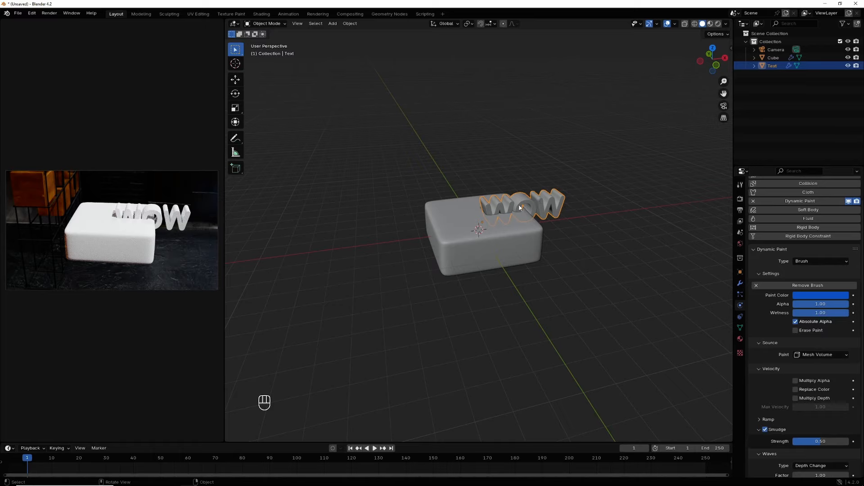
- Move the WOW text about -2.27 m along the global X axis so it sits within the cube's width
key(g)
key(g)
key(g)
key(x)
key(x)
key(x)
key(x)
key(x)
key(x)
key(x)
key(x)
key(x)
key(x)
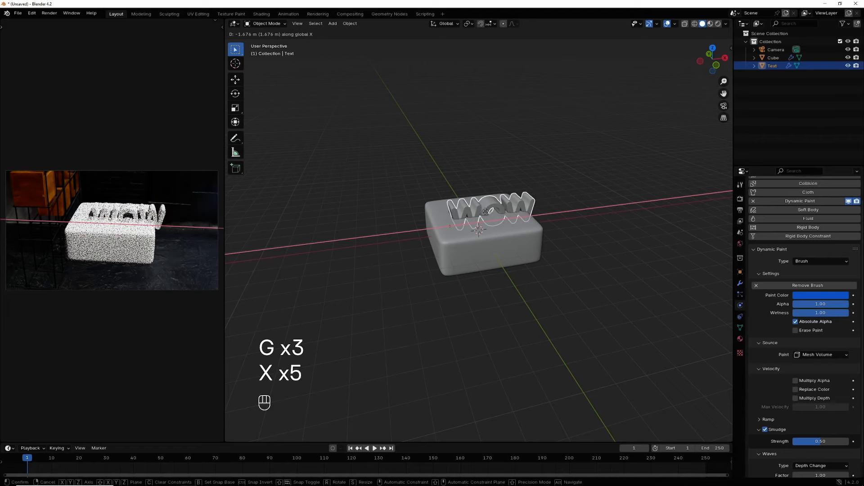
key(x)
key(x)
key(x)
key(x)
key(x)
key(x)
key(x)
key(x)
key(x)
key(x)
key(x)
key(x)
key(x)
key(x)
key(x)
key(x)
key(x)
key(x)
key(x)
key(x)
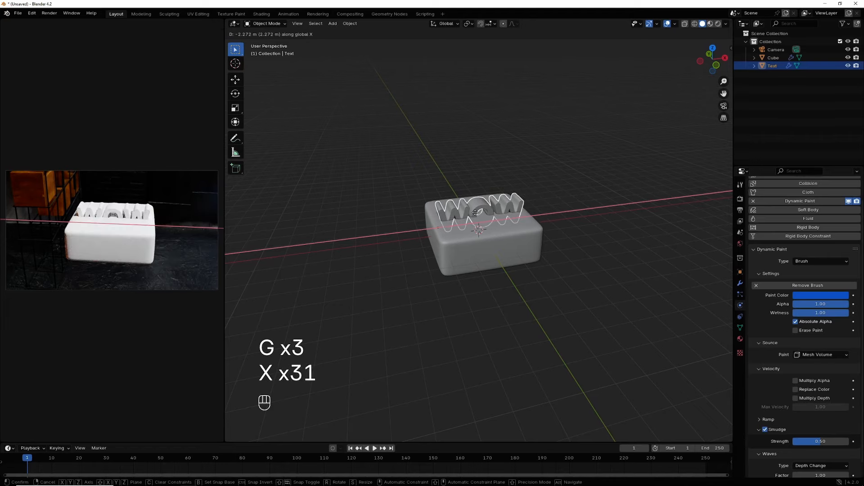
key(x)
key(x)
key(x)
key(x)
key(x)
click(477, 215)
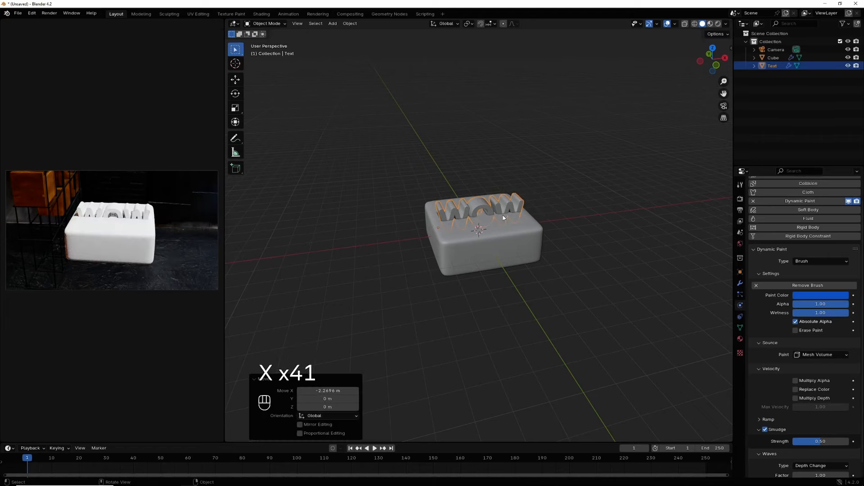
- Scale the WOW text down uniformly to about 0.8 of its size
key(s)
key(s)
key(s)
key(s)
key(s)
key(s)
key(s)
key(s)
key(s)
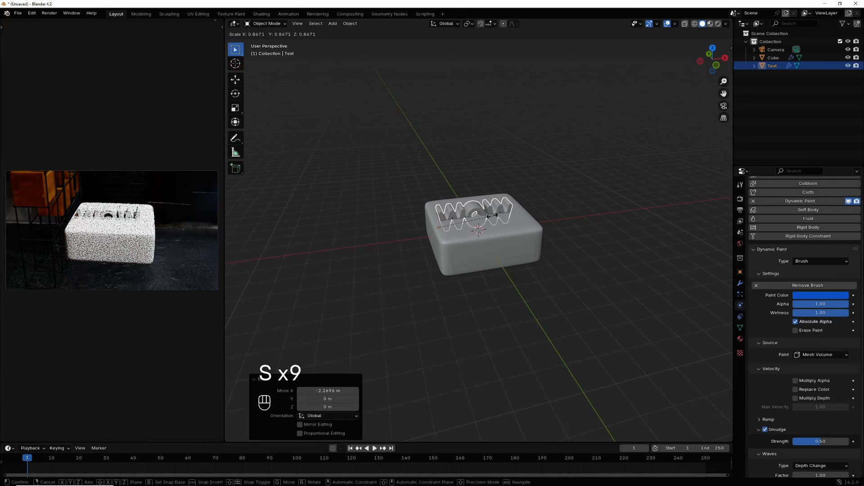
key(s)
key(s)
key(s)
key(s)
key(s)
key(s)
key(s)
key(s)
key(s)
key(s)
key(s)
key(s)
key(s)
key(s)
key(s)
key(s)
key(s)
key(s)
key(s)
key(s)
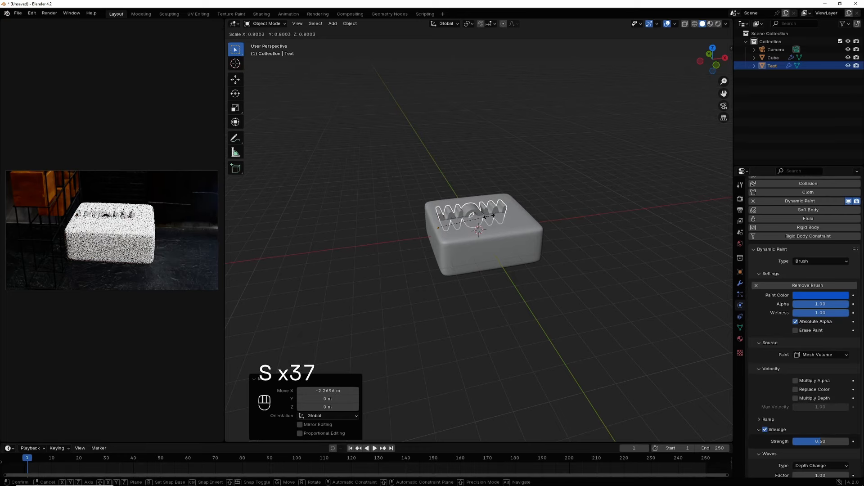
key(s)
key(s)
key(s)
key(s)
key(s)
key(s)
key(s)
key(s)
key(s)
key(s)
key(s)
key(s)
key(s)
key(s)
key(s)
key(s)
key(s)
key(s)
key(s)
key(s)
click(486, 213)
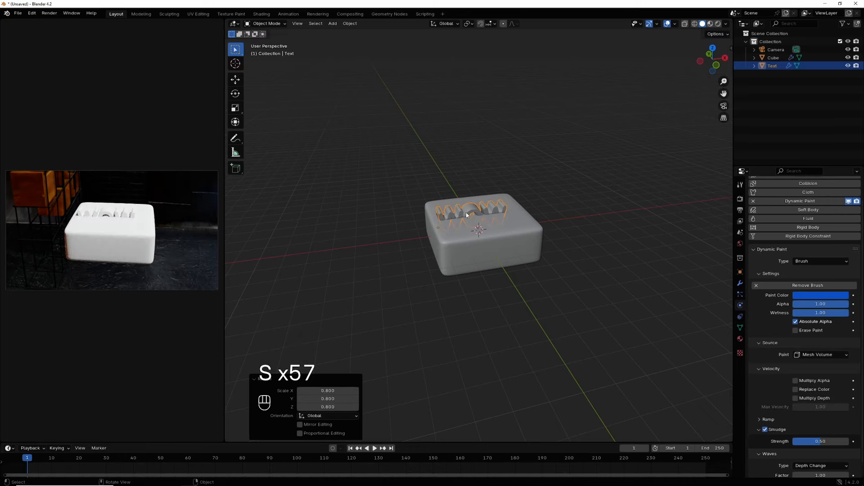
- Apply the scale transform of the WOW text
key(ctrl+a)
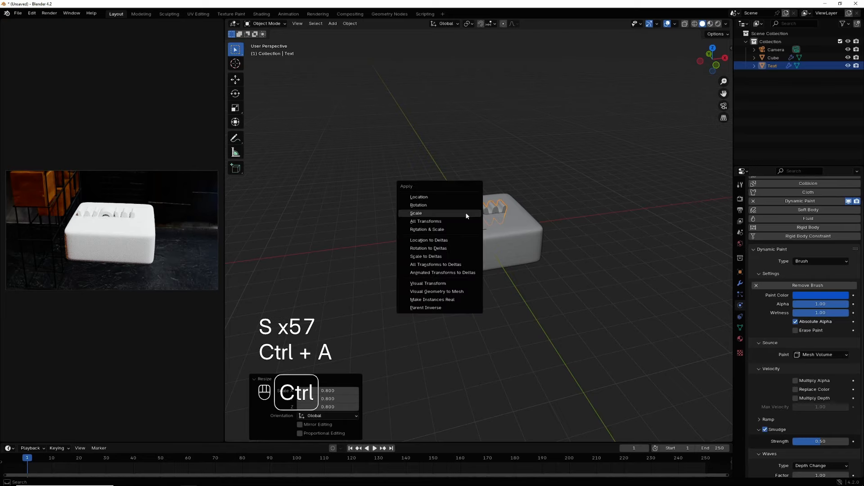
key(ctrl+a)
click(467, 214)
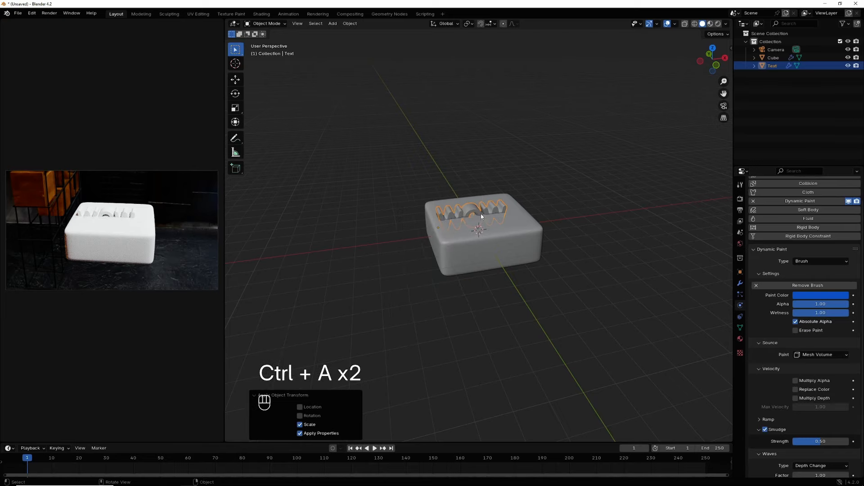
- Shift the WOW text about 0.29 m along the global X axis towards the middle of the cube
key(g)
key(x)
key(x)
key(x)
key(x)
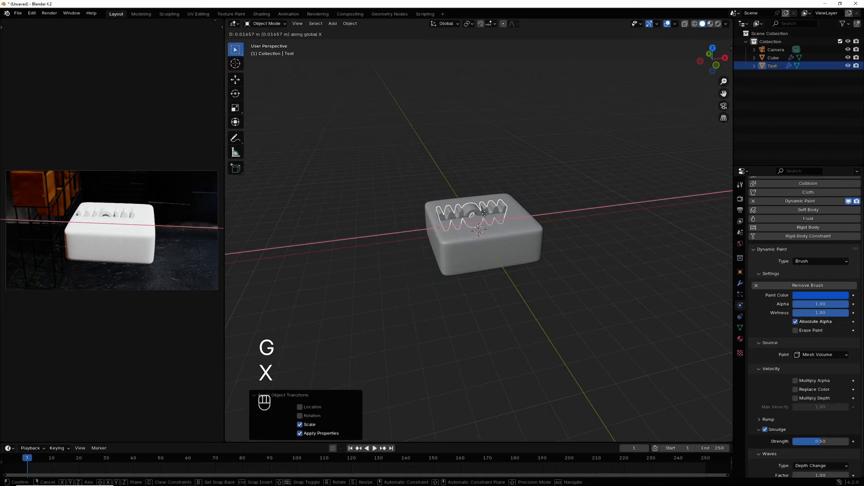
key(x)
key(x)
key(x)
key(x)
key(x)
key(x)
key(x)
key(x)
key(x)
key(x)
key(x)
key(x)
key(x)
key(x)
key(x)
key(x)
key(x)
key(x)
key(x)
key(x)
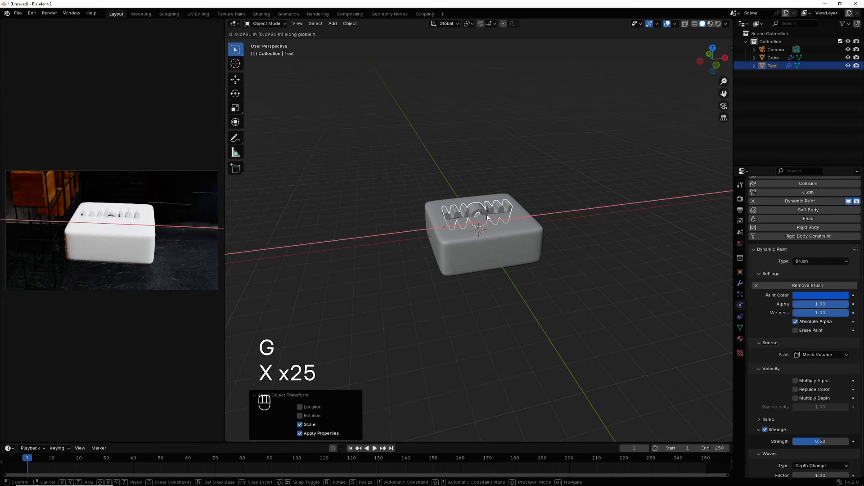
click(488, 217)
- Lower the WOW text about 1.07 m along the global Z axis so it is inside the cube
key(g)
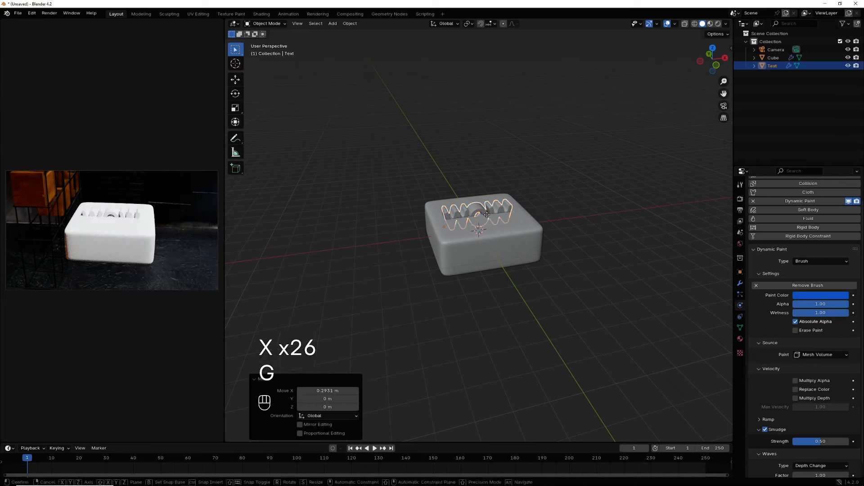
key(z)
key(z)
key(z)
key(z)
key(z)
key(z)
key(z)
key(z)
key(z)
key(z)
key(z)
key(z)
key(z)
key(z)
key(z)
key(z)
key(z)
key(z)
key(z)
key(z)
key(z)
key(z)
key(z)
key(z)
key(z)
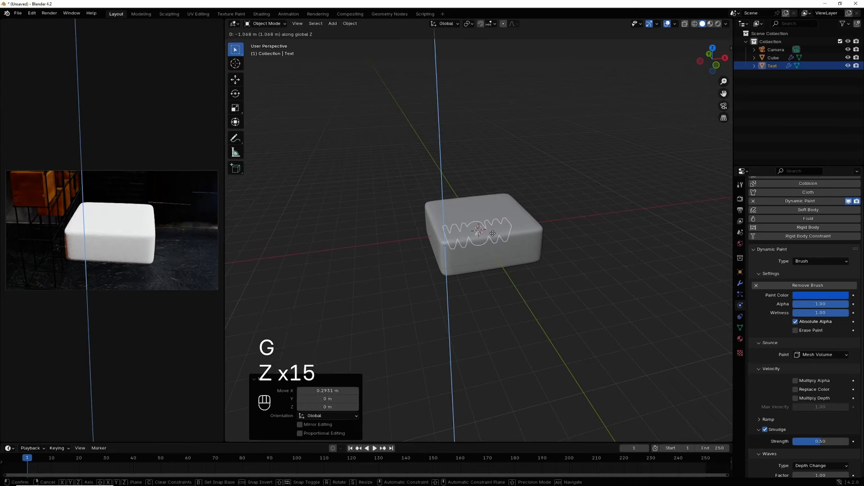
click(493, 233)
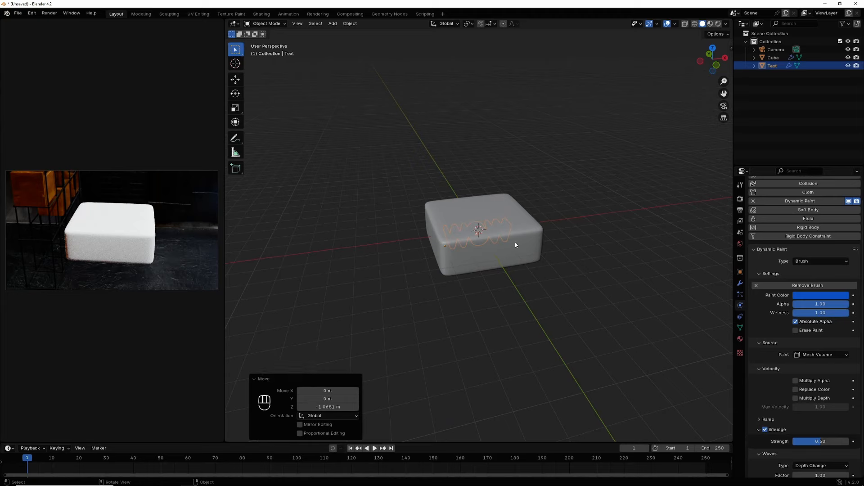
- Shift the WOW text about 0.32 m along the global X axis inside the cube
key(g)
key(g)
key(g)
key(g)
key(x)
key(x)
key(x)
key(x)
key(x)
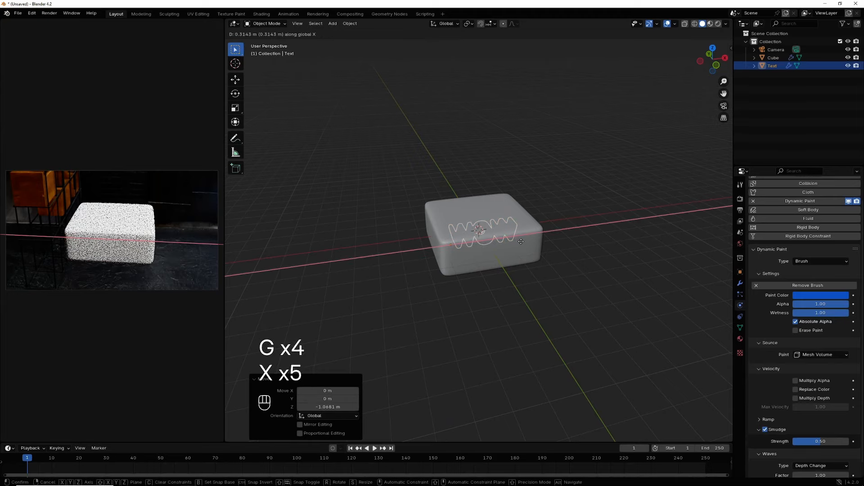
key(x)
key(x)
key(x)
key(x)
key(x)
click(530, 238)
- Inspect the text's placement in wireframe shading, keyframe its location at frame 1, and return the viewport to solid shading
click(694, 24)
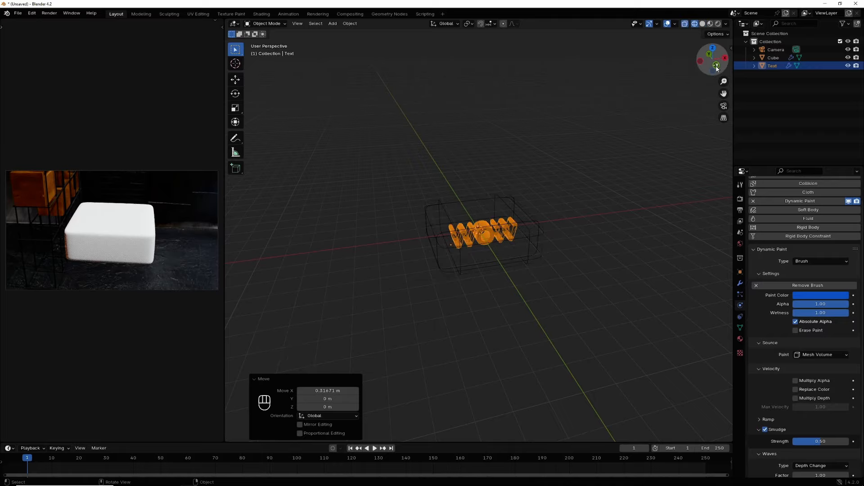
drag(714, 59, 681, 108)
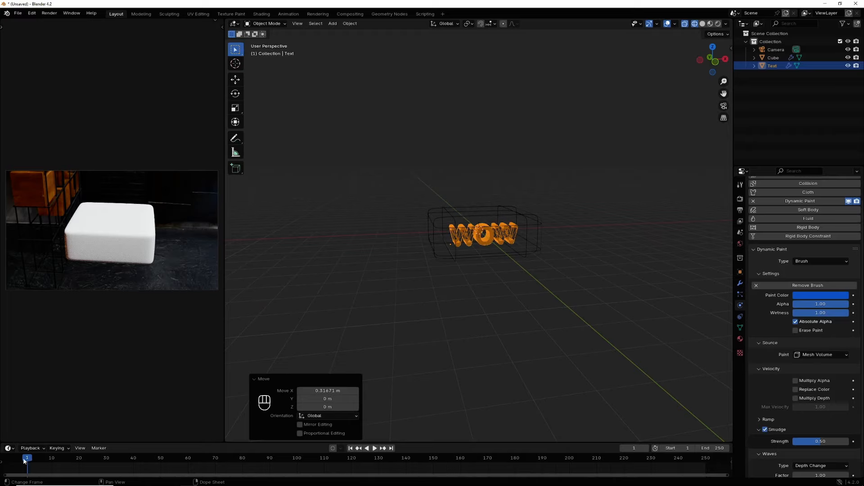
click(741, 273)
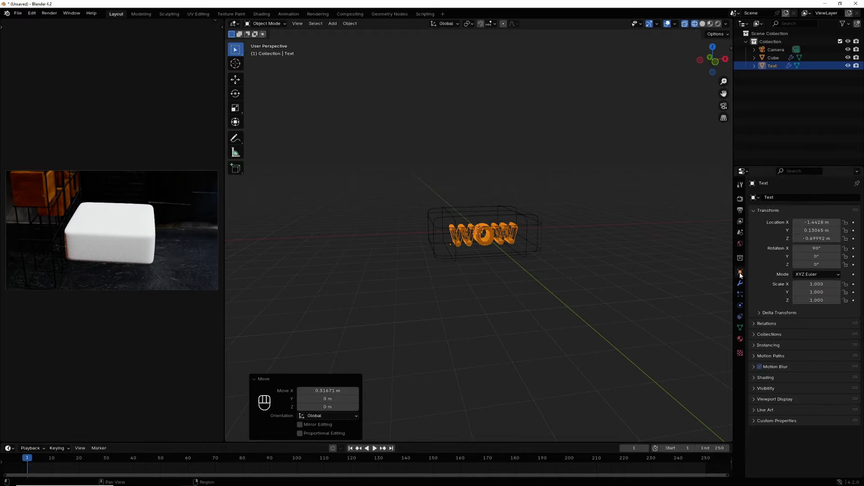
right_click(817, 222)
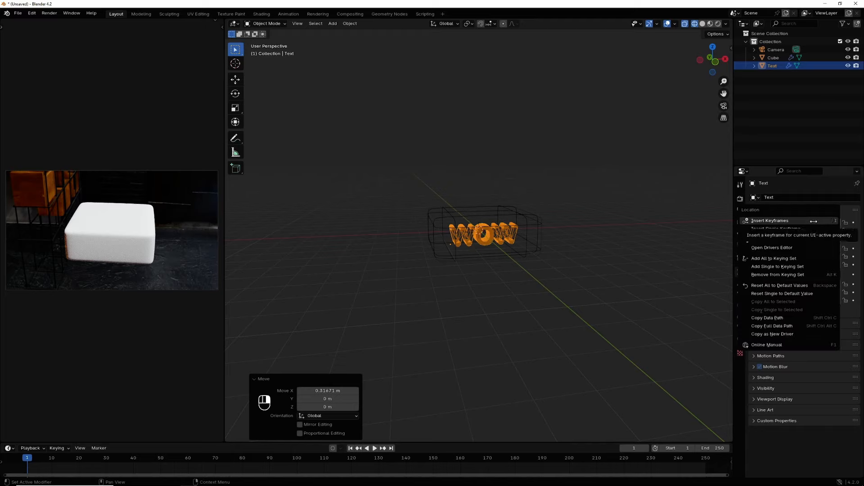
click(814, 222)
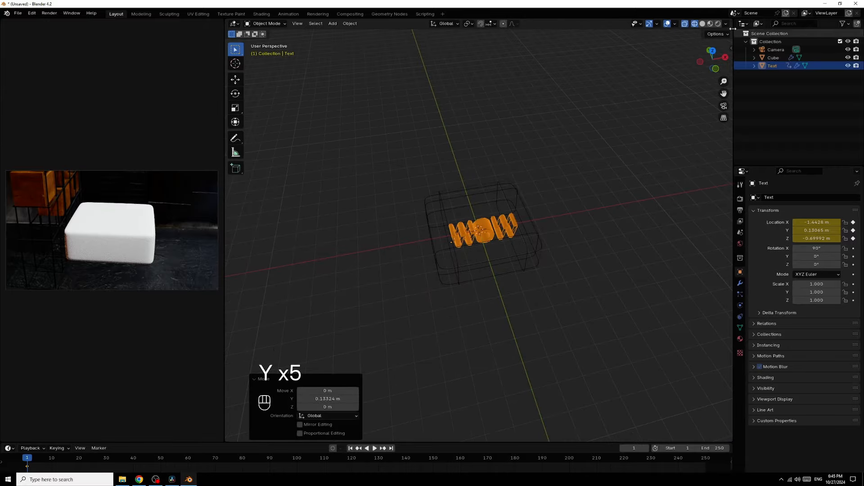
click(703, 24)
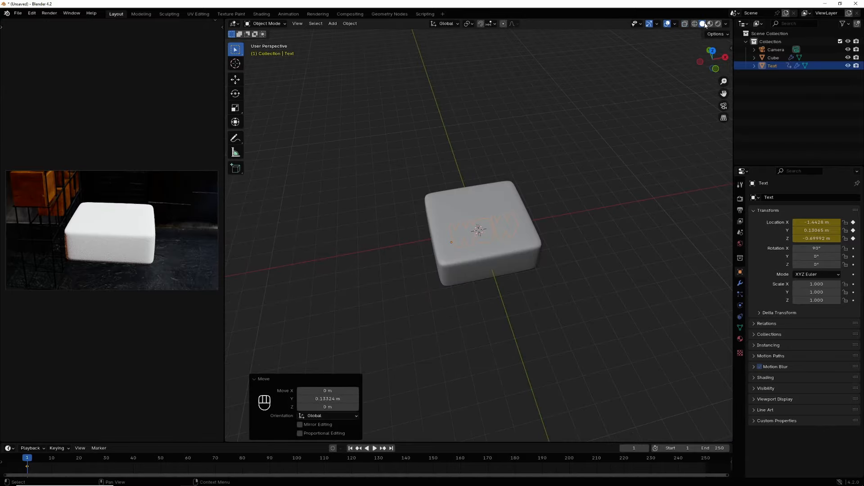
- Nudge the WOW text about -0.13 m along the global X axis
key(g)
key(x)
click(477, 235)
- At frame 60, move the WOW text about 2.11 m along the global X axis so it protrudes from the cube's side
key(space)
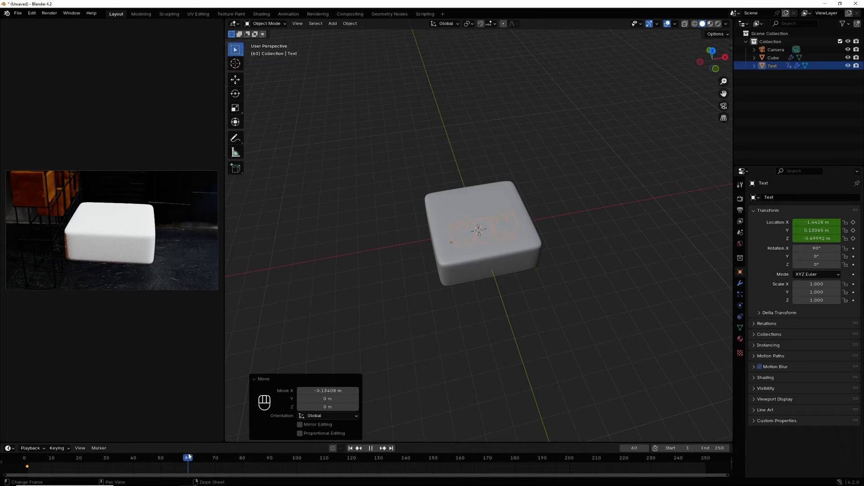
key(space)
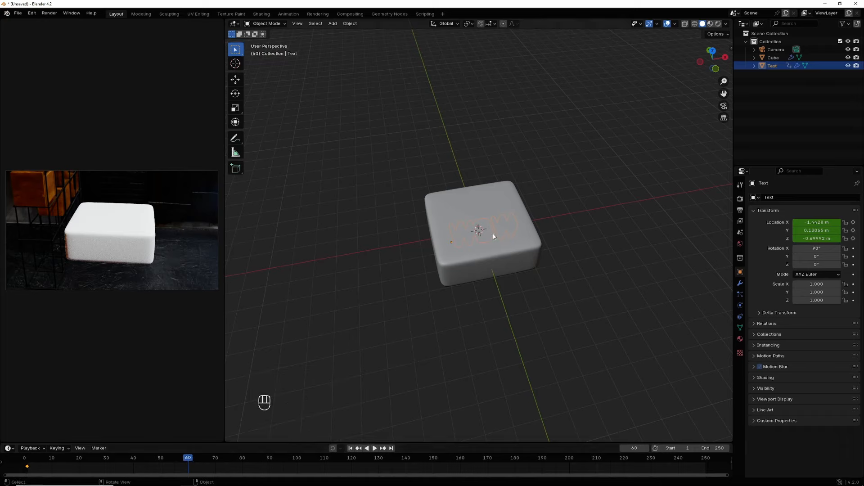
key(g)
key(g)
key(g)
key(g)
key(g)
key(g)
key(g)
key(g)
key(x)
key(x)
key(x)
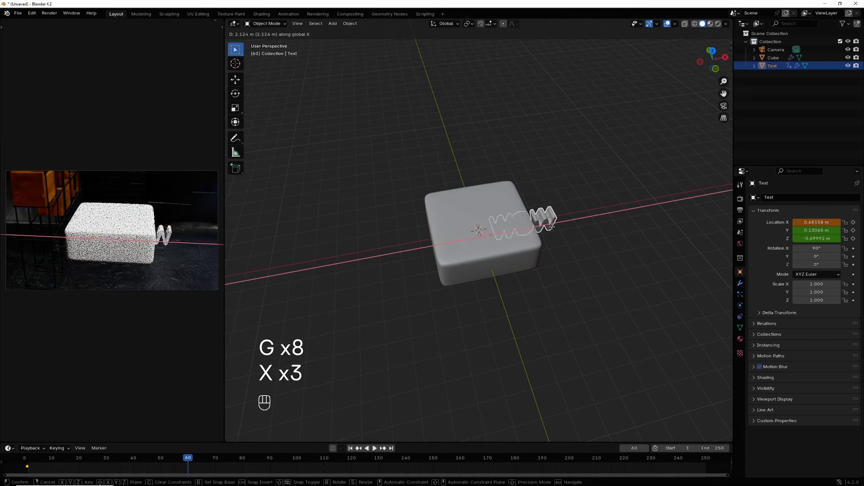
key(x)
key(x)
key(x)
key(x)
key(x)
key(x)
key(x)
key(x)
key(x)
key(x)
key(x)
key(x)
key(x)
key(x)
key(x)
key(x)
key(x)
key(x)
key(x)
key(x)
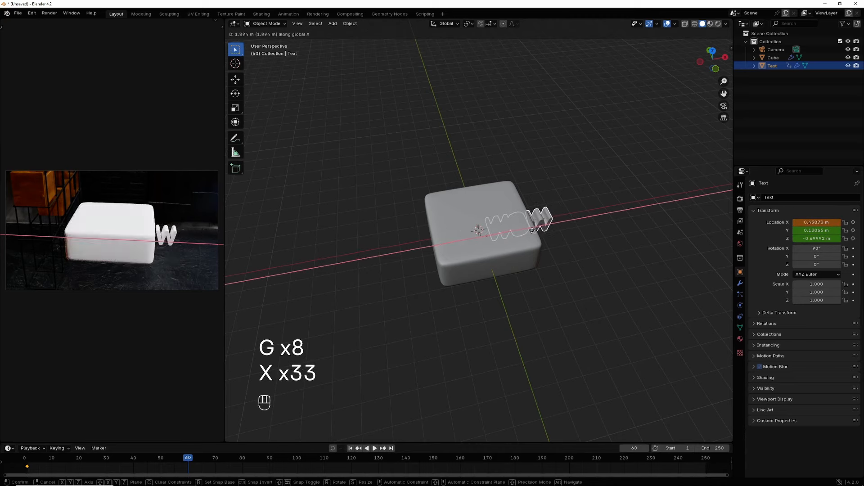
key(x)
key(x)
key(x)
key(x)
key(x)
key(x)
key(x)
key(x)
key(x)
key(x)
key(x)
key(x)
key(x)
key(x)
key(x)
key(x)
key(x)
key(x)
key(x)
key(x)
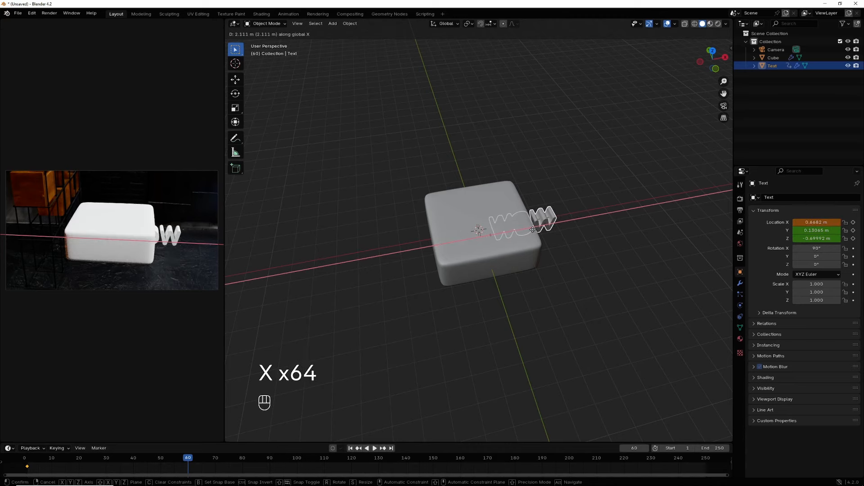
key(x)
key(x)
key(x)
key(x)
key(x)
key(x)
key(x)
key(x)
key(x)
key(x)
key(x)
key(x)
key(x)
key(x)
key(x)
key(x)
key(x)
key(x)
key(x)
click(533, 231)
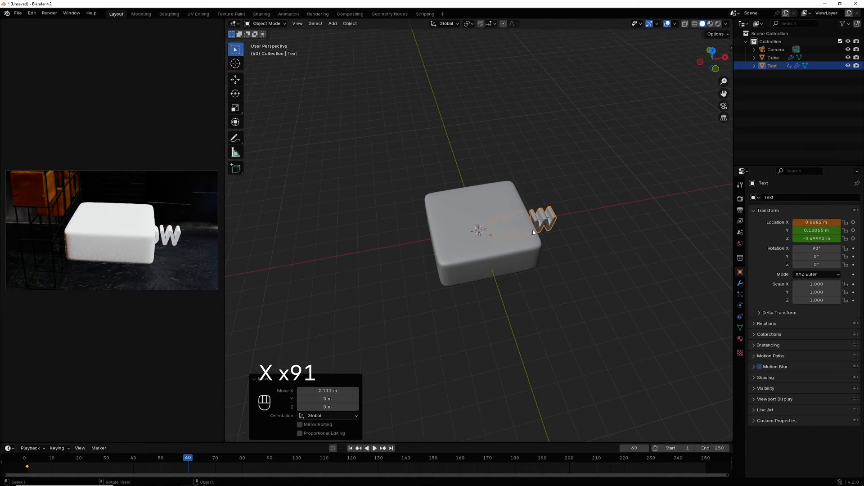
- Move the WOW text about 3.1 m along the global Y axis towards the back of the cube
key(g)
key(g)
key(g)
key(y)
key(y)
key(y)
key(y)
key(y)
key(y)
key(y)
key(y)
key(y)
key(y)
key(y)
key(y)
key(y)
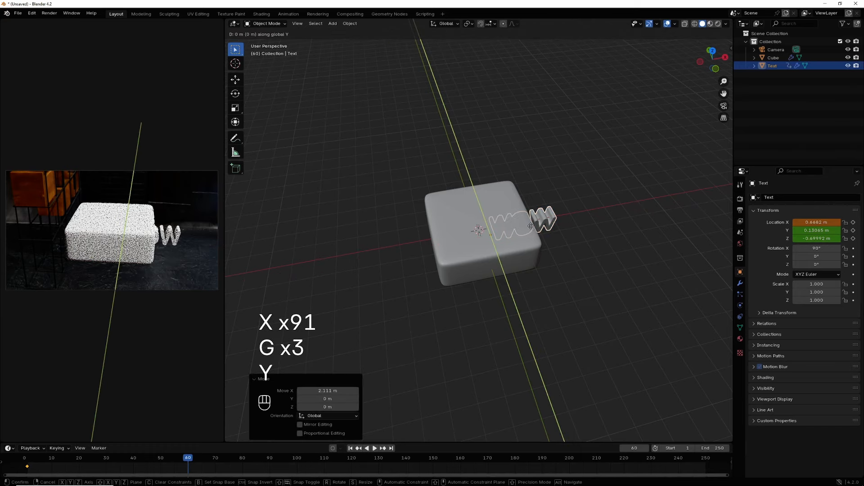
key(y)
key(y)
key(y)
key(y)
key(y)
key(y)
key(y)
key(y)
key(y)
key(y)
key(y)
key(y)
key(y)
key(y)
key(y)
key(y)
key(y)
key(y)
key(y)
key(y)
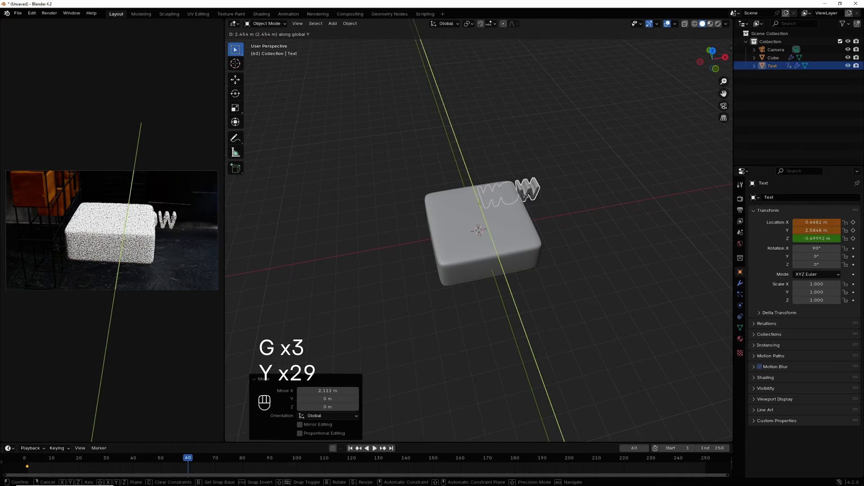
key(y)
key(y)
key(y)
key(y)
key(y)
key(y)
key(y)
key(y)
key(y)
key(y)
key(y)
click(526, 188)
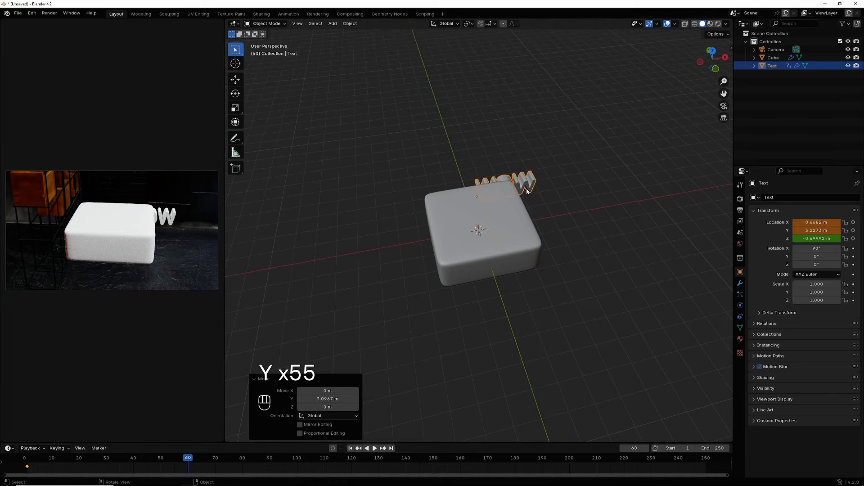
- Raise the WOW text about 0.58 m along the global Z axis
key(g)
key(g)
key(g)
key(z)
key(z)
key(z)
key(z)
key(z)
key(z)
key(z)
key(z)
key(z)
key(z)
key(z)
key(z)
key(z)
key(z)
key(z)
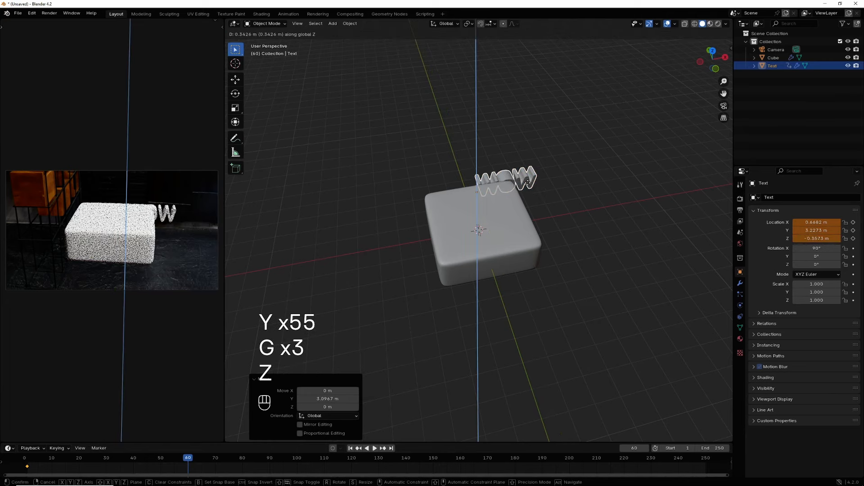
key(z)
key(z)
key(z)
key(z)
key(z)
key(z)
key(z)
key(z)
key(z)
key(z)
key(z)
key(z)
key(z)
key(z)
key(z)
key(z)
key(z)
key(z)
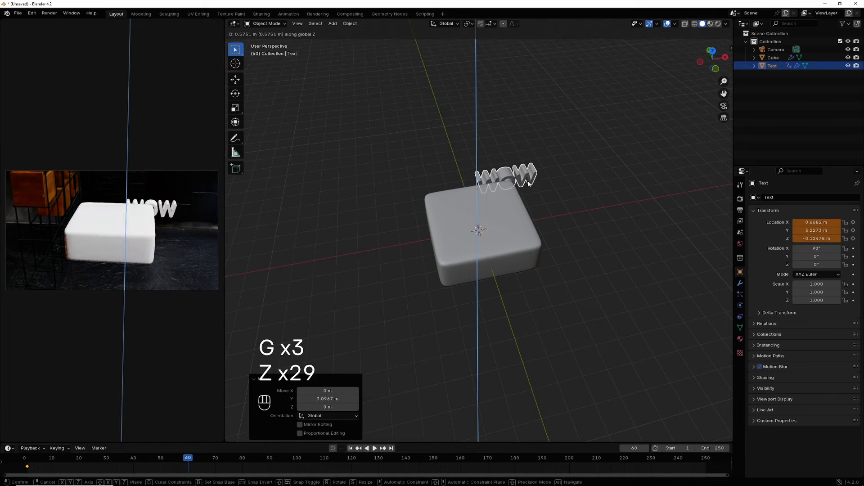
click(528, 181)
- Raise the WOW text another 0.21 m or so along the global Z axis and keyframe its location at frame 60
drag(715, 50, 702, 12)
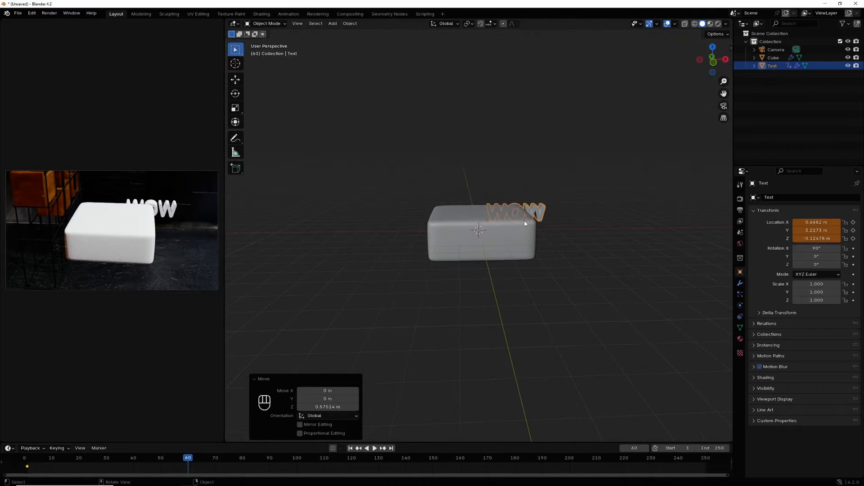
key(g)
key(g)
key(g)
key(g)
key(g)
key(g)
key(g)
key(g)
key(g)
key(g)
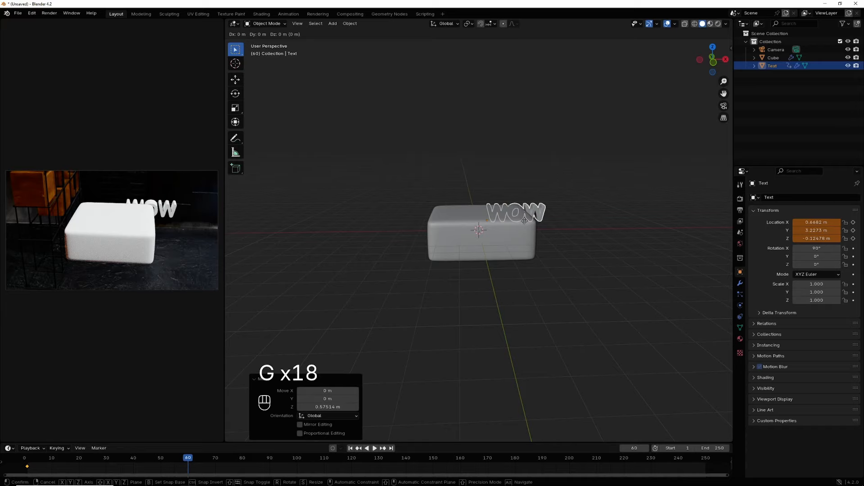
key(g)
key(g)
key(z)
key(z)
key(z)
key(z)
key(z)
key(z)
key(z)
key(z)
key(z)
key(z)
key(z)
key(z)
key(z)
key(z)
key(z)
key(z)
key(z)
key(z)
click(526, 219)
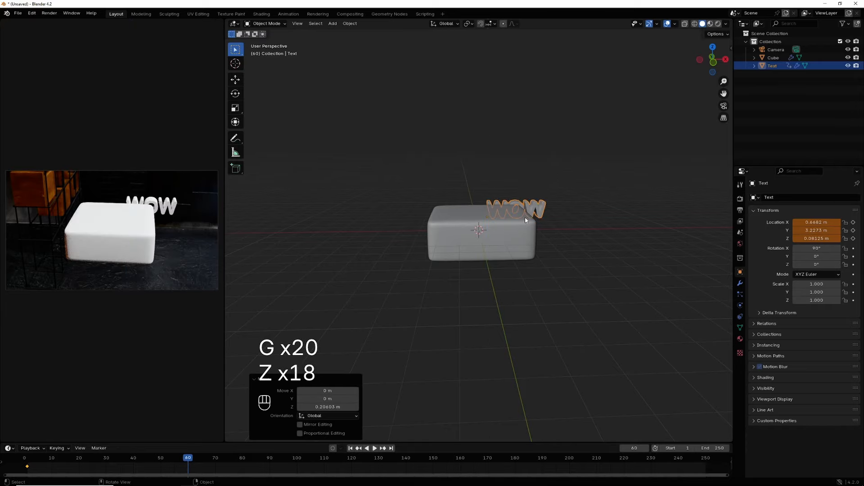
right_click(808, 223)
click(787, 224)
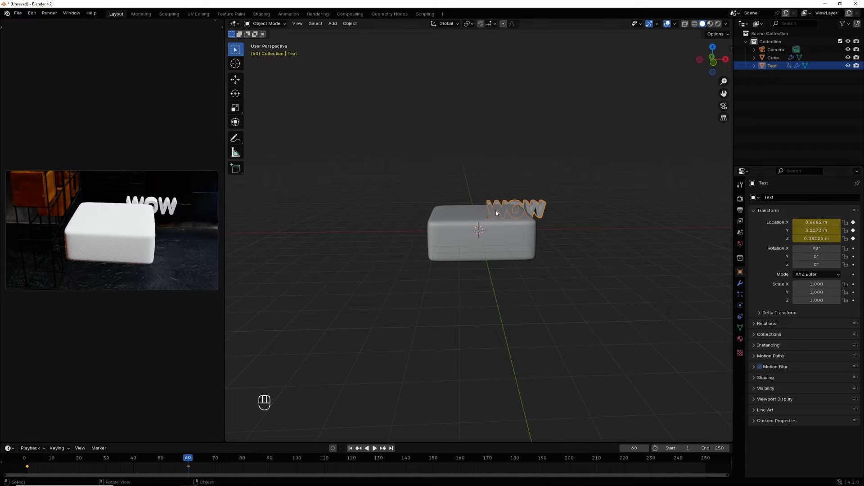
- Move the WOW text about -3.27 m along the global X axis towards the cube's opposite side
key(g)
key(x)
key(x)
key(x)
key(x)
key(x)
key(x)
key(x)
key(x)
key(x)
key(x)
key(x)
key(x)
key(x)
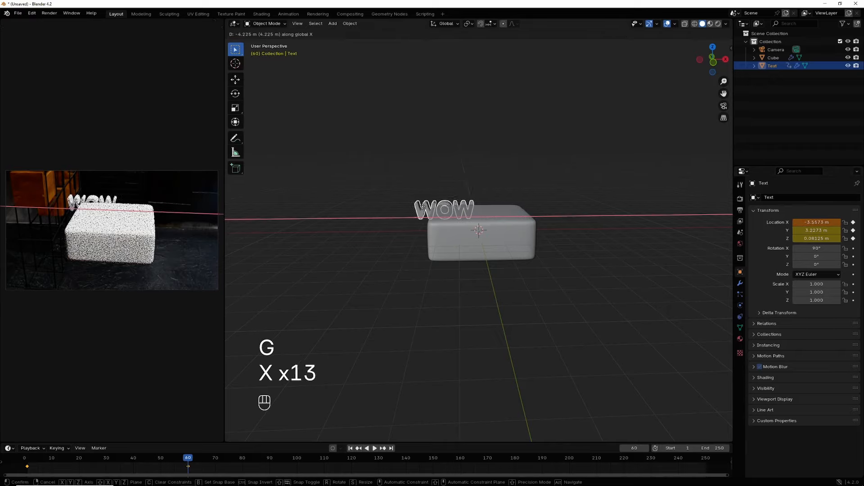
key(x)
key(x)
key(x)
key(x)
key(x)
key(x)
key(x)
key(x)
key(x)
key(x)
key(x)
key(x)
key(x)
key(x)
key(x)
key(x)
key(x)
key(x)
key(x)
key(x)
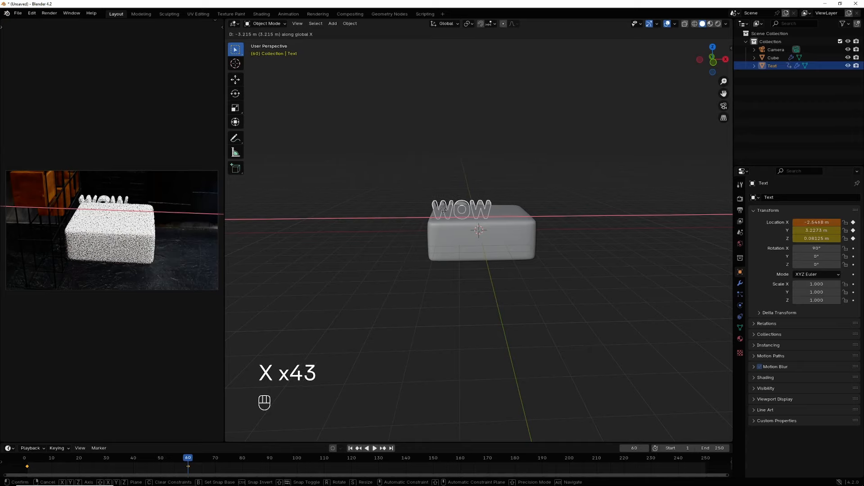
key(x)
key(x)
key(x)
key(x)
key(x)
key(x)
key(x)
key(x)
key(x)
key(x)
key(x)
key(x)
key(x)
key(x)
key(x)
key(x)
key(x)
key(x)
key(x)
key(x)
click(439, 209)
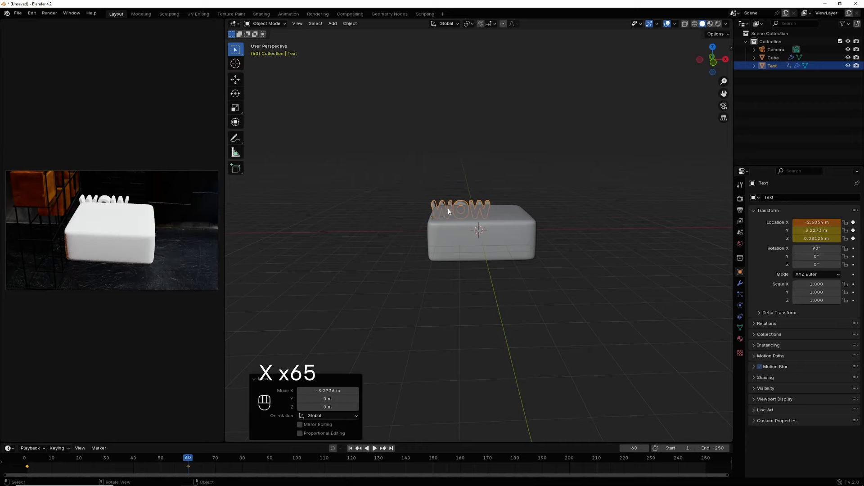
key(g)
key(x)
key(x)
key(x)
key(x)
key(x)
key(x)
key(x)
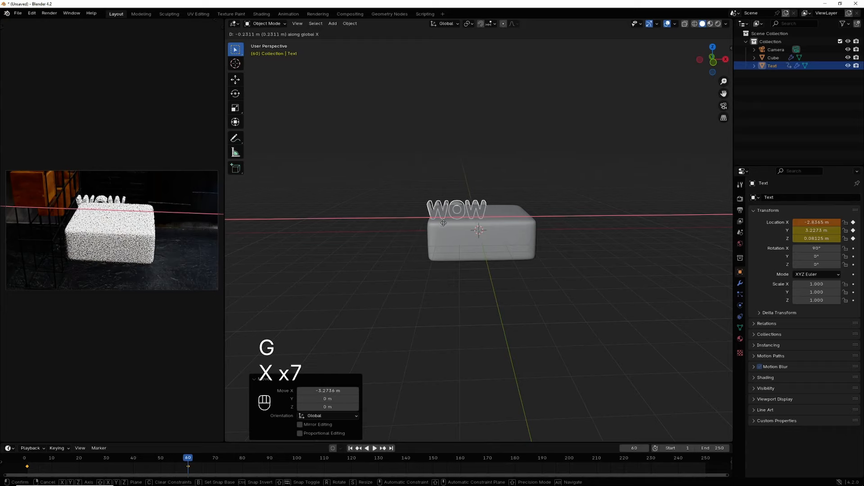
key(x)
key(x)
key(x)
key(x)
key(x)
key(x)
key(x)
key(x)
key(x)
key(x)
key(x)
key(x)
key(x)
key(x)
key(x)
key(x)
key(x)
key(x)
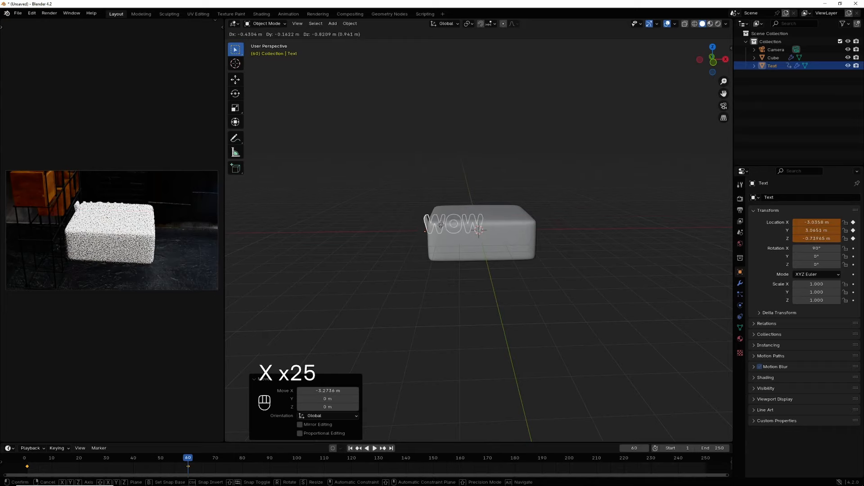
key(x)
key(x)
key(x)
key(x)
key(x)
key(x)
key(x)
key(x)
key(x)
key(x)
key(x)
key(x)
key(x)
key(x)
key(x)
key(x)
key(x)
key(x)
key(x)
key(x)
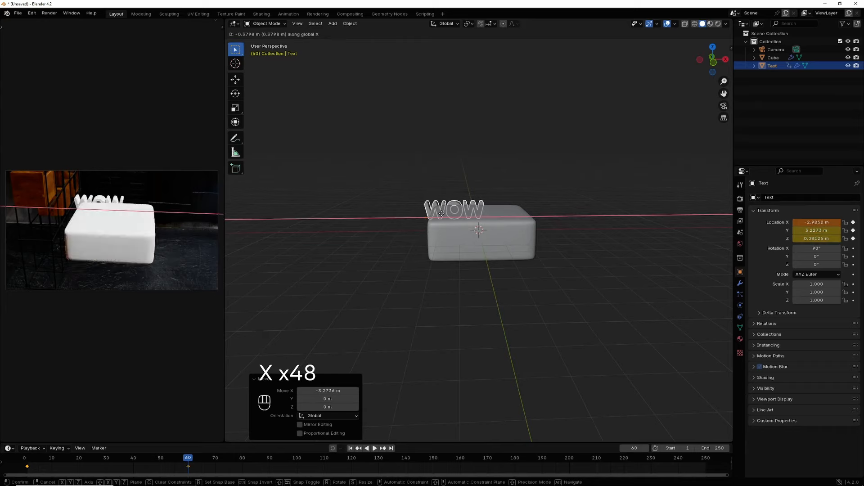
key(x)
key(x)
key(x)
key(x)
key(x)
key(x)
key(x)
key(x)
key(x)
key(x)
key(x)
key(x)
key(x)
key(x)
key(x)
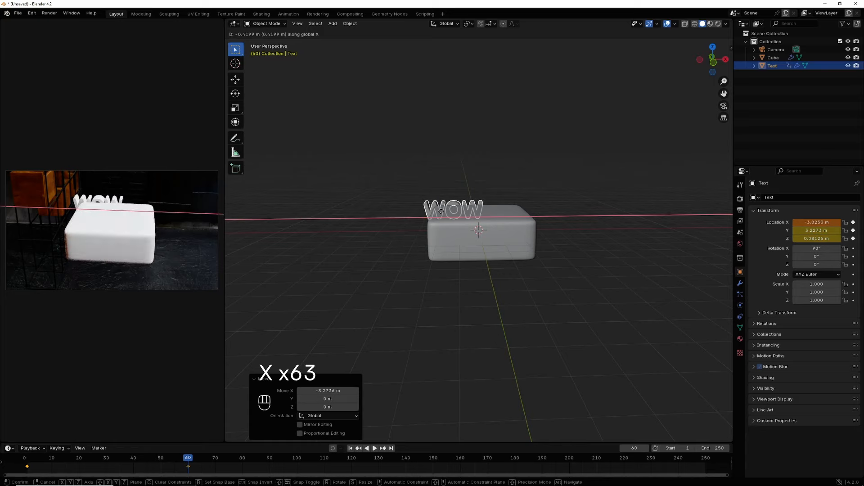
- Try moving the WOW text about -5.89 m along the global Y axis towards the front of the cube at frame 60
key(g)
key(y)
key(y)
key(y)
key(y)
key(y)
key(y)
key(y)
key(y)
key(y)
key(y)
key(y)
key(y)
key(y)
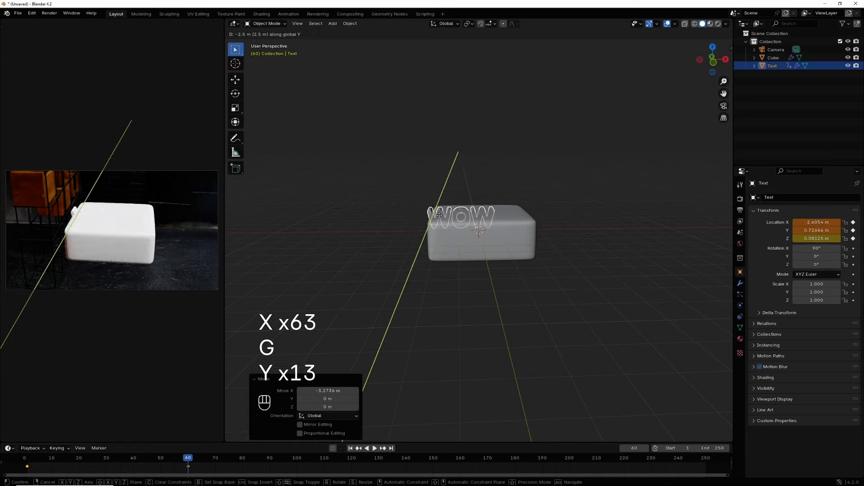
key(y)
key(y)
key(y)
key(y)
key(y)
key(y)
key(y)
key(y)
key(y)
key(y)
key(y)
key(y)
key(y)
key(y)
key(y)
key(y)
key(y)
key(y)
key(y)
key(y)
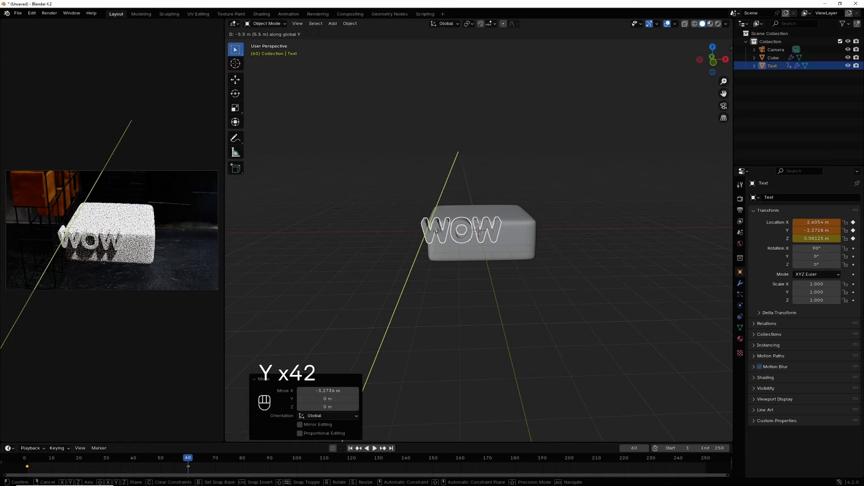
key(y)
key(y)
key(y)
key(y)
key(y)
key(y)
key(y)
key(y)
key(y)
key(y)
key(y)
key(y)
key(y)
key(y)
key(y)
key(y)
key(y)
key(y)
key(y)
key(y)
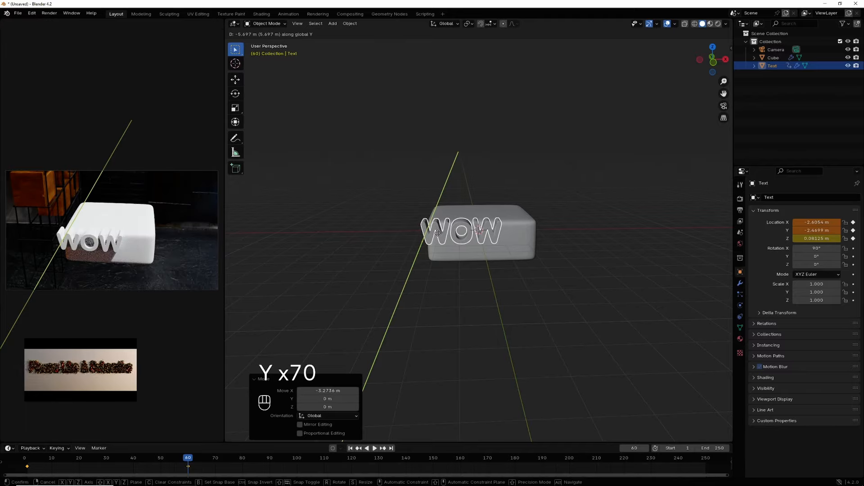
key(y)
key(y)
key(y)
key(y)
key(y)
key(y)
key(y)
key(y)
key(y)
key(y)
key(y)
key(y)
key(y)
key(y)
key(y)
key(y)
key(y)
key(y)
key(y)
key(y)
click(525, 240)
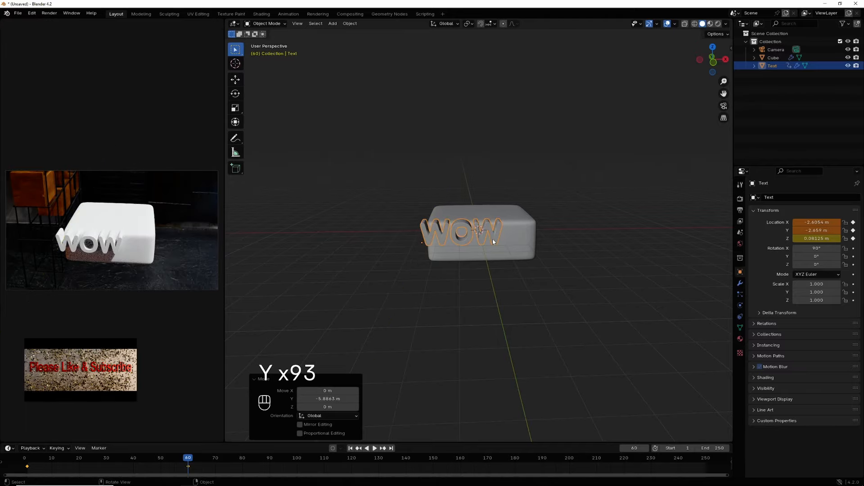
- Go to frame 120 and move the WOW text about -5.38 m along the global Y axis towards the front of the cube
key(space)
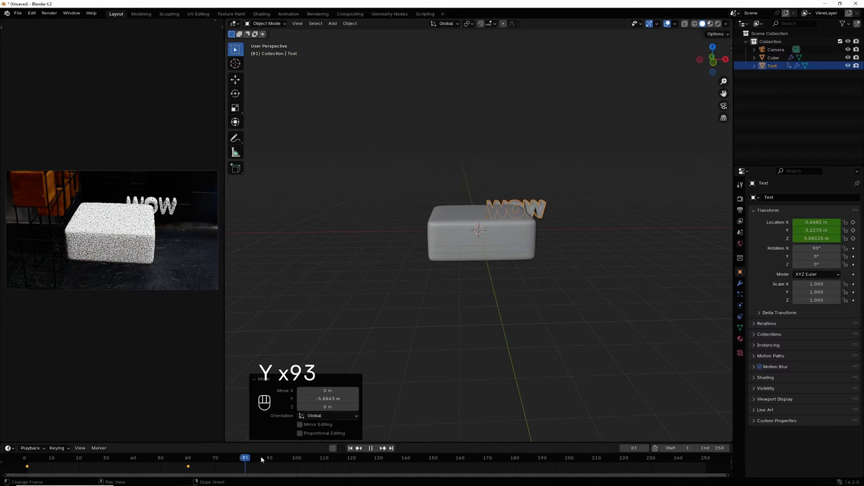
drag(260, 456, 352, 459)
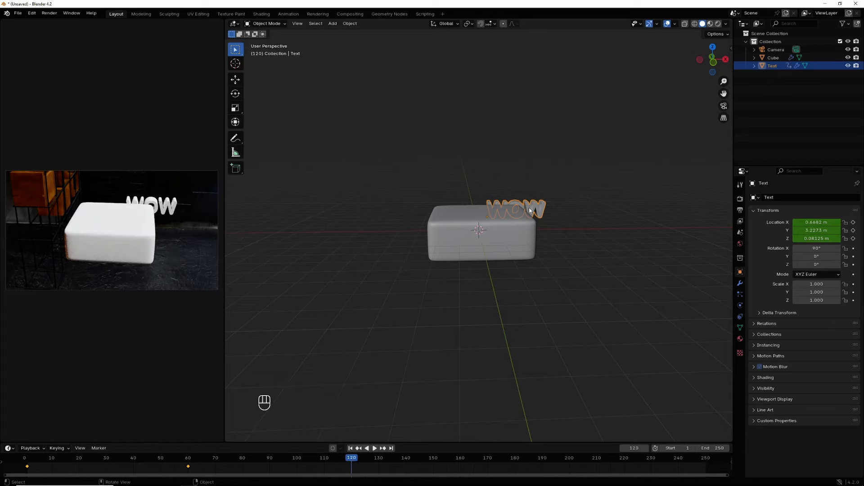
key(g)
key(y)
key(y)
key(y)
key(y)
key(y)
key(y)
key(y)
key(y)
key(y)
key(y)
key(y)
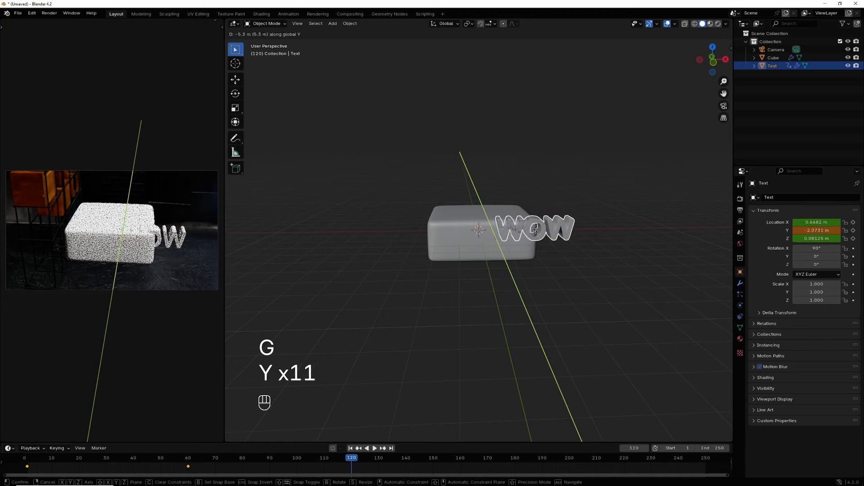
key(y)
key(y)
key(y)
key(y)
key(y)
key(y)
key(y)
key(y)
key(y)
key(y)
key(y)
key(y)
key(y)
key(y)
key(y)
key(y)
key(y)
key(y)
key(y)
key(y)
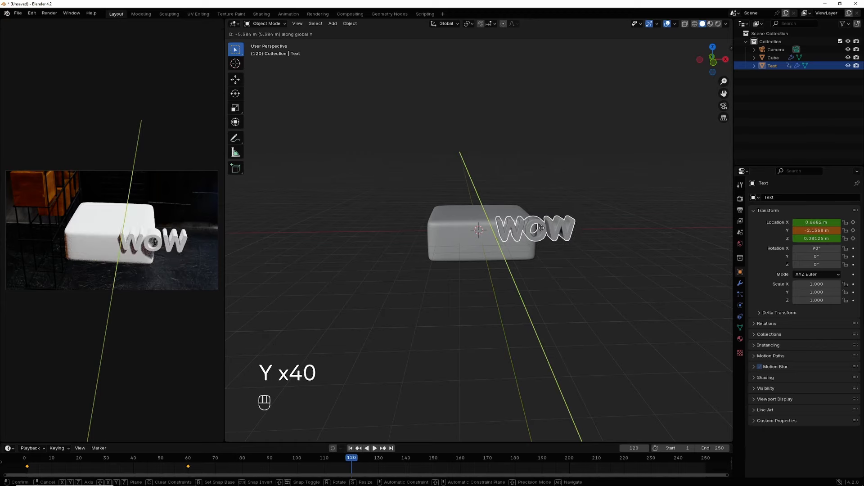
key(y)
key(y)
key(y)
key(y)
key(y)
key(y)
key(y)
key(y)
key(y)
key(y)
key(y)
key(y)
key(y)
key(y)
key(y)
key(y)
key(y)
key(y)
key(y)
key(y)
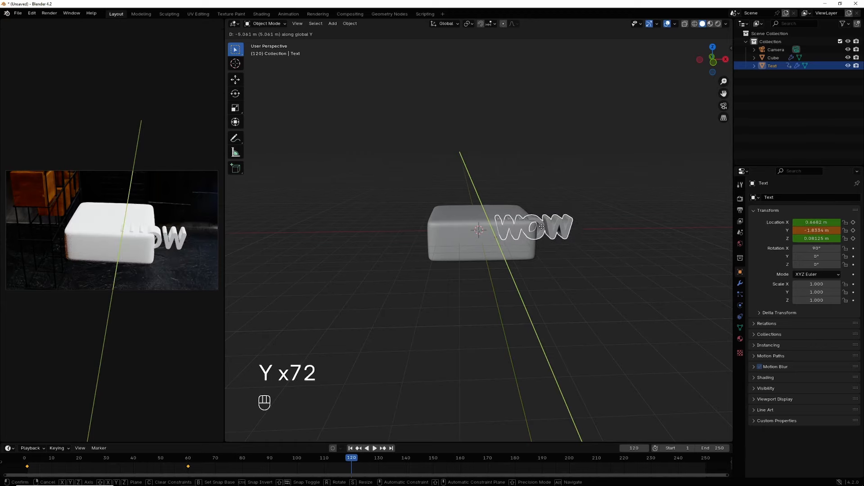
key(y)
key(y)
key(y)
key(y)
key(y)
key(y)
key(y)
key(y)
key(y)
key(y)
key(y)
key(y)
key(y)
key(y)
key(y)
key(y)
key(y)
key(y)
key(y)
key(y)
click(543, 230)
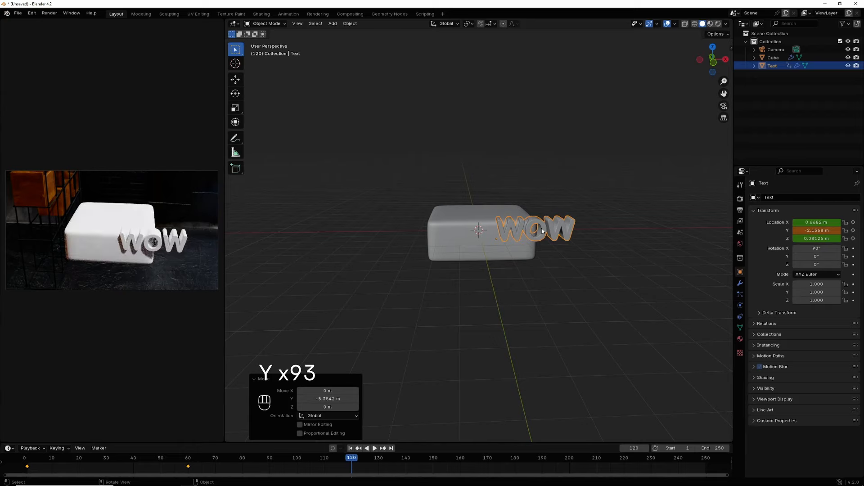
- Move the WOW text about -2.33 m along the global X axis to centre it on the cube's front face
key(g)
key(g)
key(g)
key(g)
key(g)
key(g)
key(g)
key(g)
key(g)
key(g)
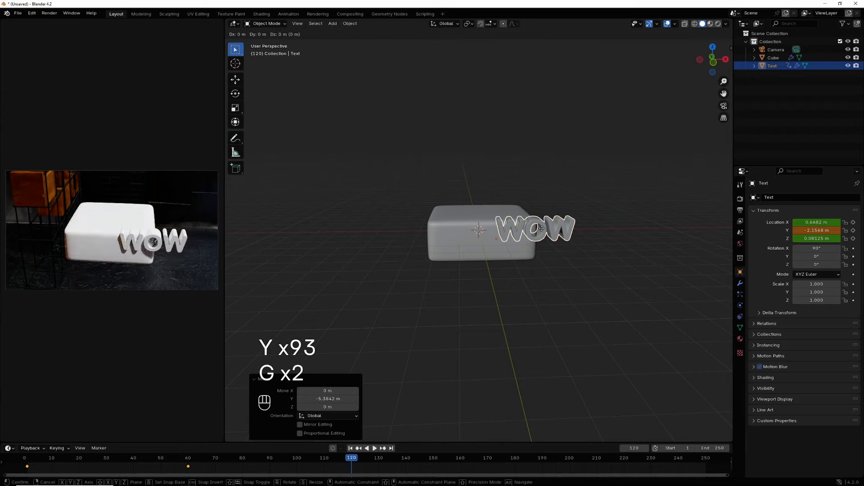
key(g)
key(g)
key(g)
key(g)
key(g)
key(g)
key(g)
key(g)
key(g)
key(x)
key(x)
key(x)
key(x)
key(x)
key(x)
key(x)
key(x)
key(x)
key(x)
key(x)
key(x)
key(x)
key(x)
key(x)
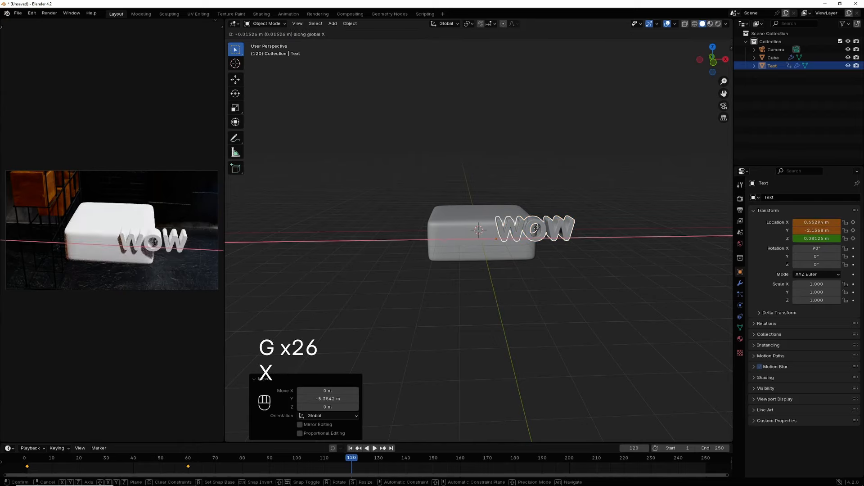
key(x)
key(x)
key(x)
key(x)
key(x)
key(x)
key(x)
key(x)
key(x)
key(x)
key(x)
key(x)
key(x)
key(x)
key(x)
key(x)
key(x)
key(x)
key(x)
key(x)
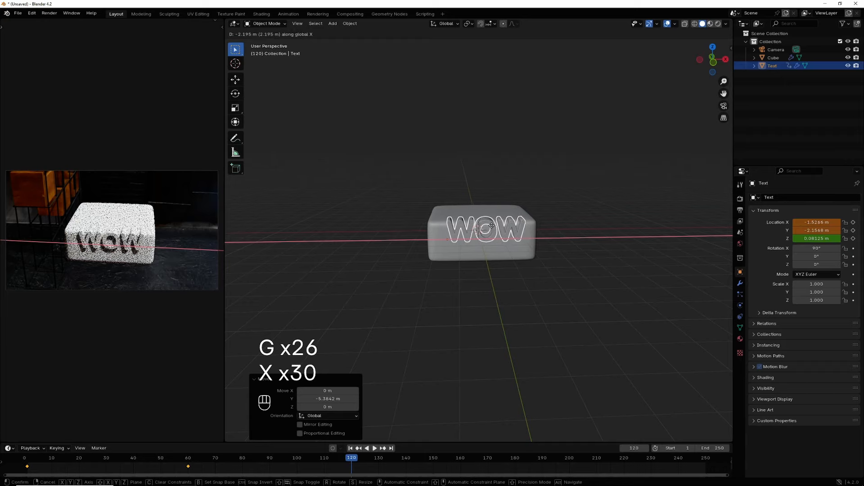
key(x)
key(x)
key(x)
key(x)
key(x)
key(x)
key(x)
key(x)
key(x)
key(x)
key(x)
key(x)
key(x)
key(x)
key(x)
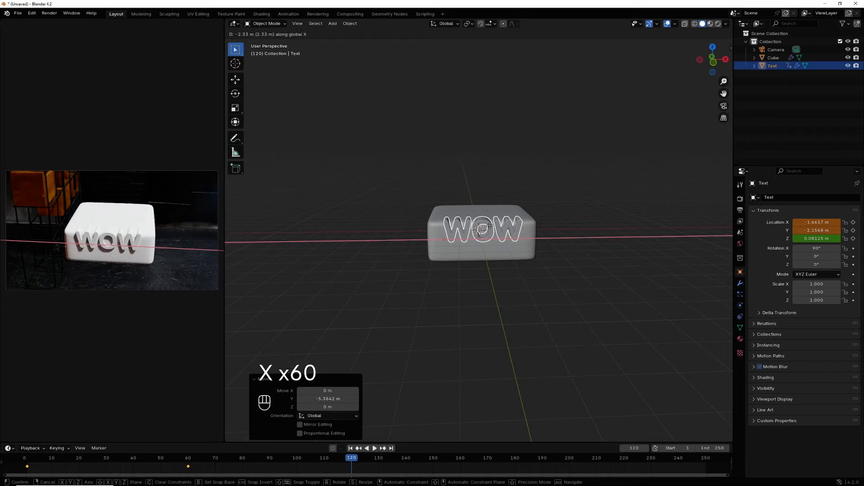
key(x)
key(x)
key(x)
key(x)
key(x)
key(x)
key(x)
key(x)
click(490, 225)
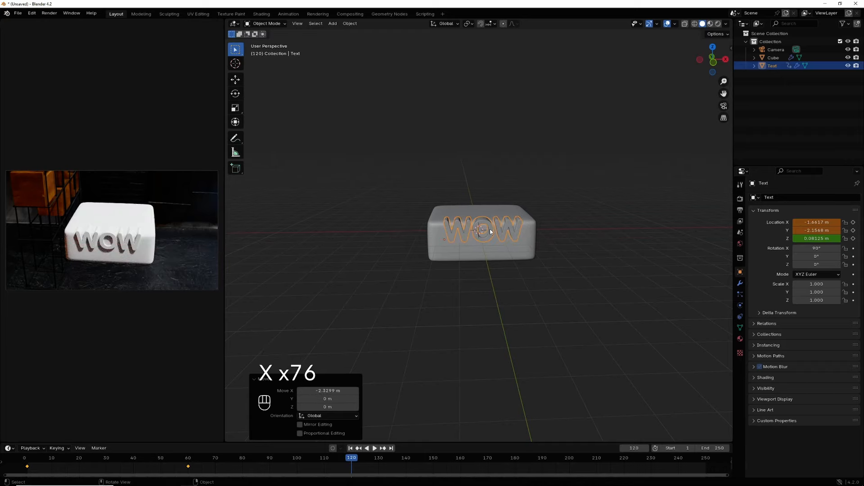
- Raise the WOW text about 0.215 m along the global Z axis on the cube's front face at frame 120
key(g)
key(g)
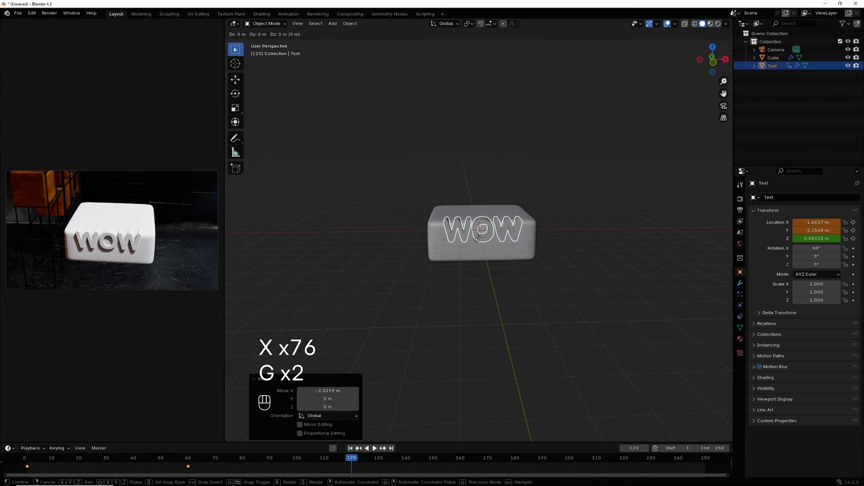
key(z)
key(z)
key(z)
key(z)
key(z)
key(z)
key(z)
key(z)
key(z)
key(z)
key(z)
key(z)
key(z)
key(z)
key(z)
key(z)
key(z)
key(z)
click(478, 234)
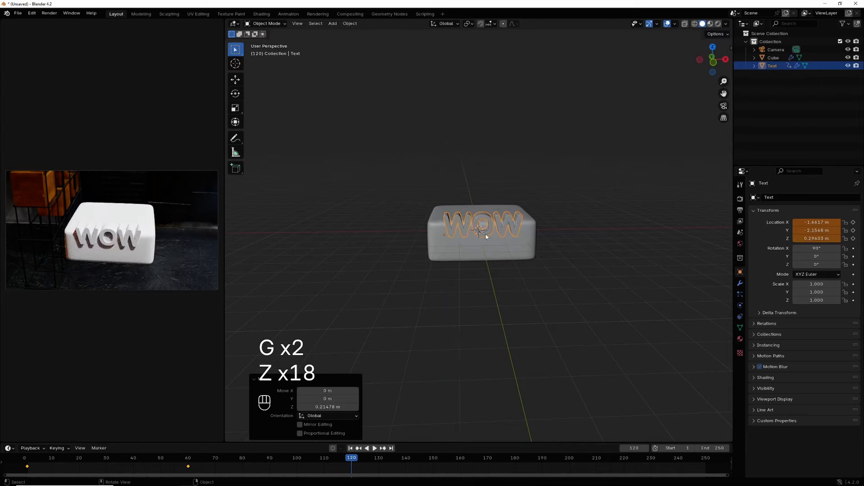
- Insert location keyframes for the WOW text at frame 120 and play the animation up to frame 180
right_click(816, 223)
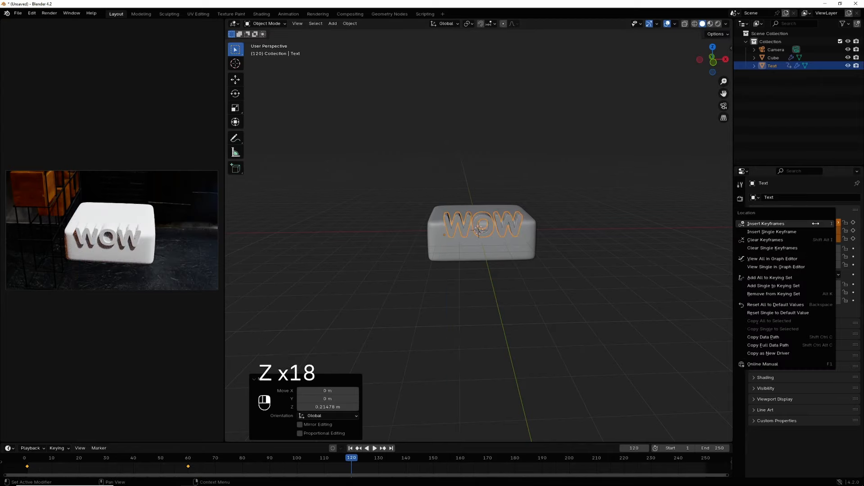
click(805, 224)
key(space)
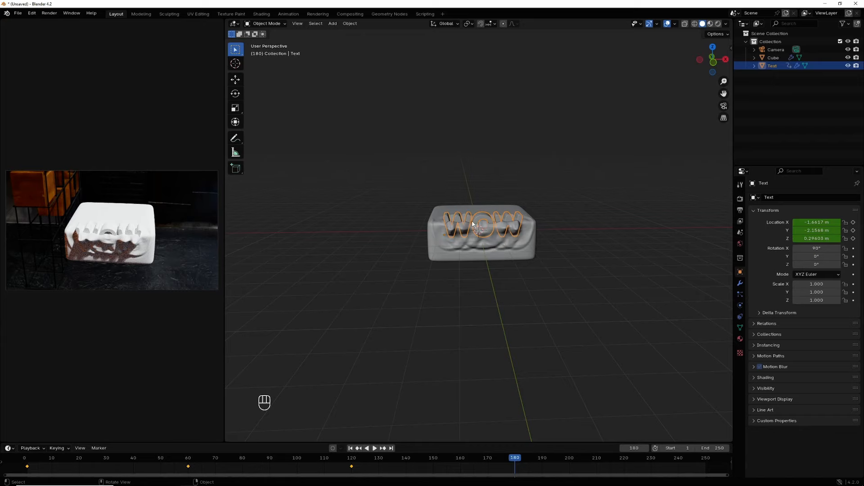
- Move the WOW text about 4.07 m along the global Y axis towards the back of the cube at frame 180
key(g)
key(g)
key(g)
key(g)
key(g)
key(g)
key(g)
key(g)
key(g)
key(g)
key(g)
key(g)
key(g)
key(g)
key(g)
key(g)
key(g)
key(g)
key(g)
key(g)
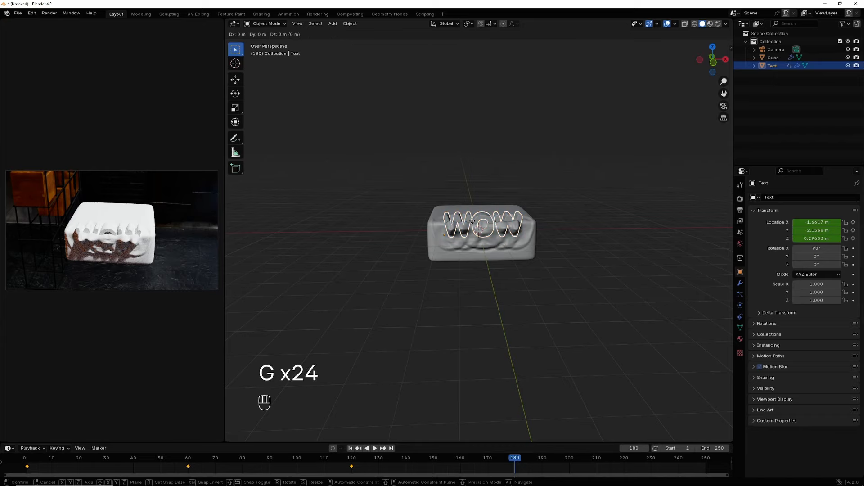
key(g)
key(g)
key(g)
key(g)
key(g)
key(g)
key(g)
key(g)
key(g)
key(g)
key(y)
key(y)
key(y)
key(y)
key(y)
key(y)
key(y)
key(y)
key(y)
key(y)
key(y)
key(y)
key(y)
key(y)
key(y)
key(y)
key(y)
key(y)
key(y)
key(y)
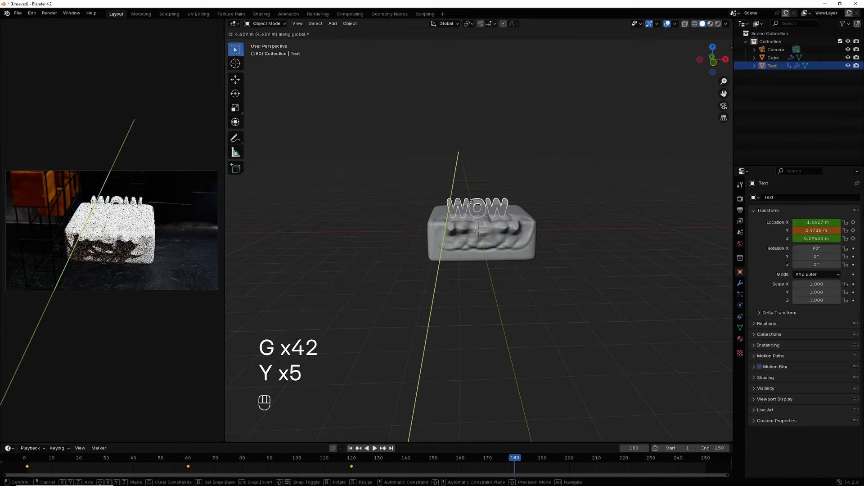
key(y)
key(y)
key(y)
key(y)
key(y)
key(y)
key(y)
key(y)
key(y)
key(y)
key(y)
key(y)
key(y)
key(y)
key(y)
key(y)
key(y)
key(y)
key(y)
key(y)
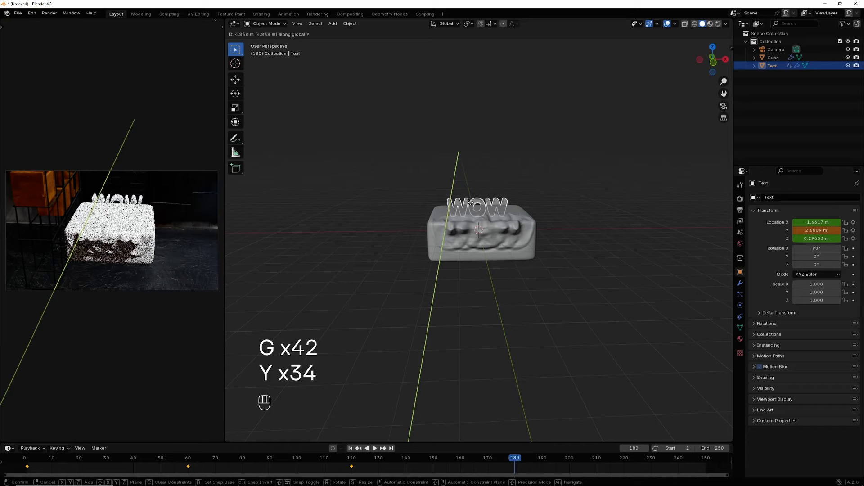
key(y)
key(y)
key(y)
key(y)
key(y)
key(y)
key(y)
key(y)
key(y)
key(y)
key(y)
key(y)
key(y)
key(y)
key(y)
click(472, 206)
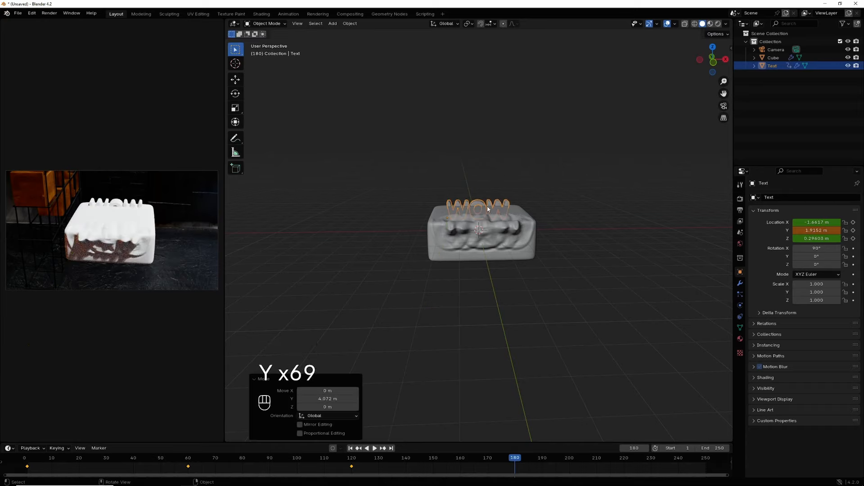
- Move the WOW text about 2.21 m along the global X axis towards the cube's right side at frame 180
key(g)
key(x)
key(x)
key(x)
key(x)
key(x)
key(x)
key(x)
key(x)
key(x)
key(x)
key(x)
key(x)
key(x)
key(x)
key(x)
key(x)
key(x)
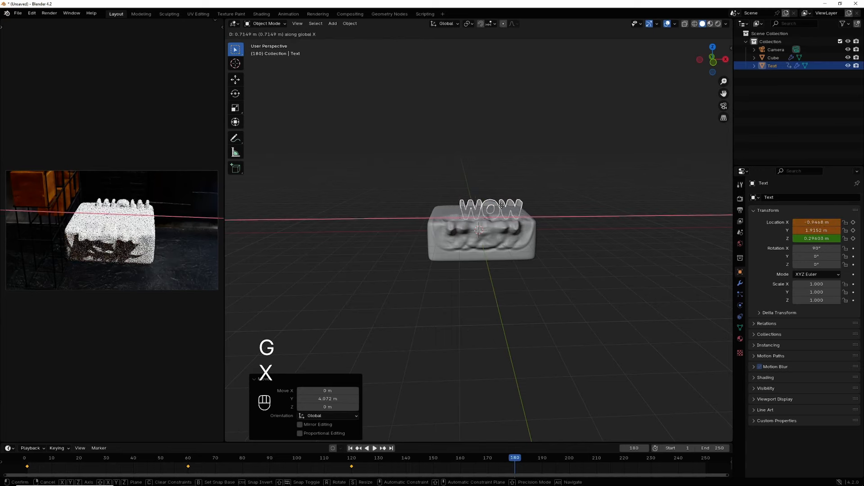
key(x)
key(x)
key(x)
key(x)
key(x)
key(x)
key(x)
key(x)
key(x)
key(x)
key(x)
key(x)
key(x)
key(x)
key(x)
key(x)
key(x)
key(x)
key(x)
key(x)
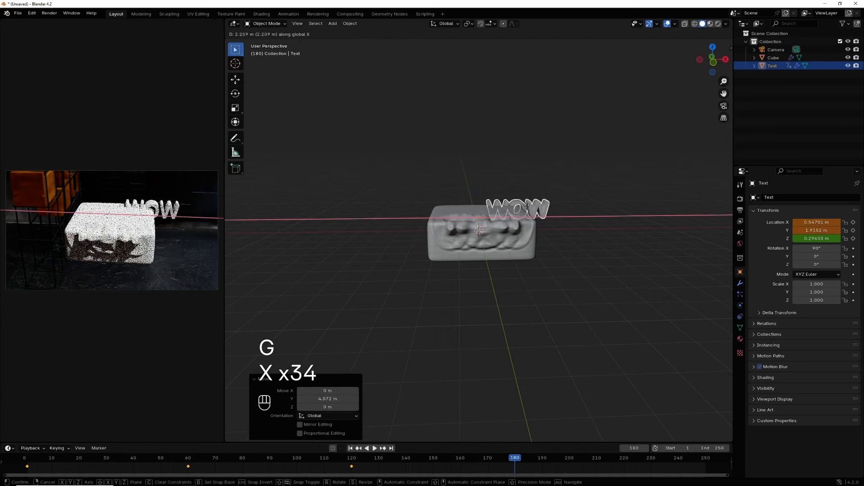
key(x)
key(x)
key(x)
key(x)
key(x)
key(x)
key(x)
key(x)
key(x)
key(x)
key(x)
key(x)
key(x)
key(x)
key(x)
key(x)
key(x)
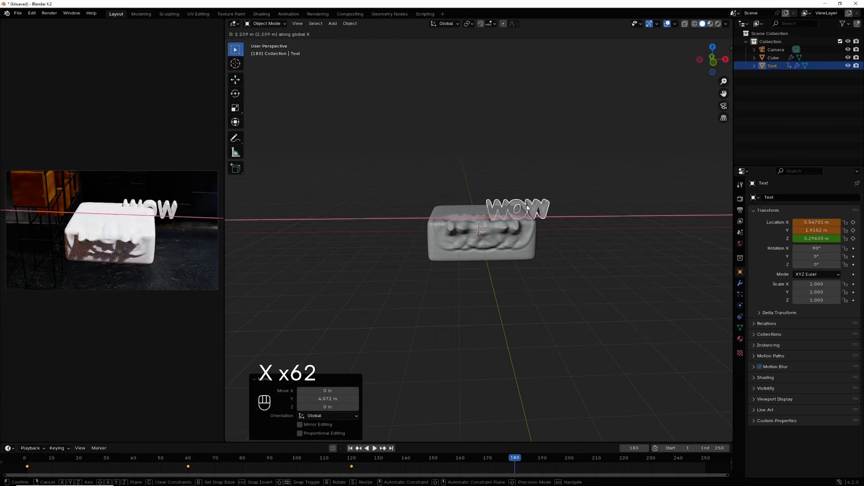
click(524, 209)
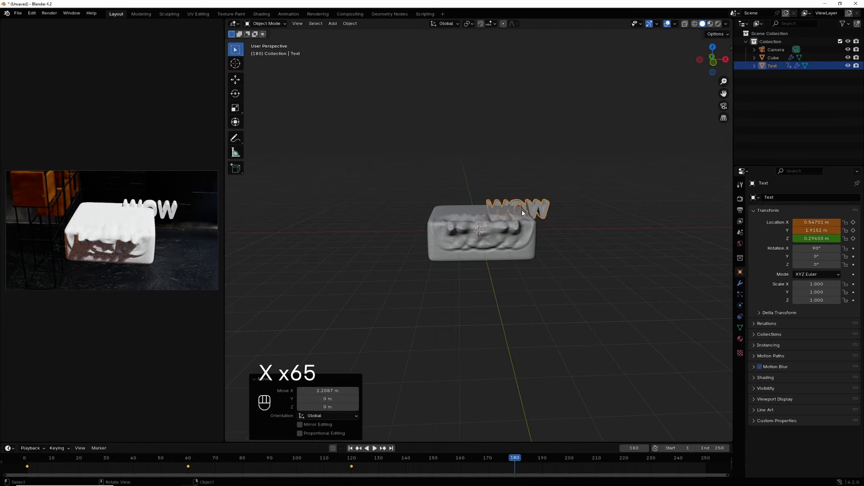
- Insert location keyframes for the WOW text at frame 180 and advance the animation to frame 240
right_click(813, 224)
click(798, 226)
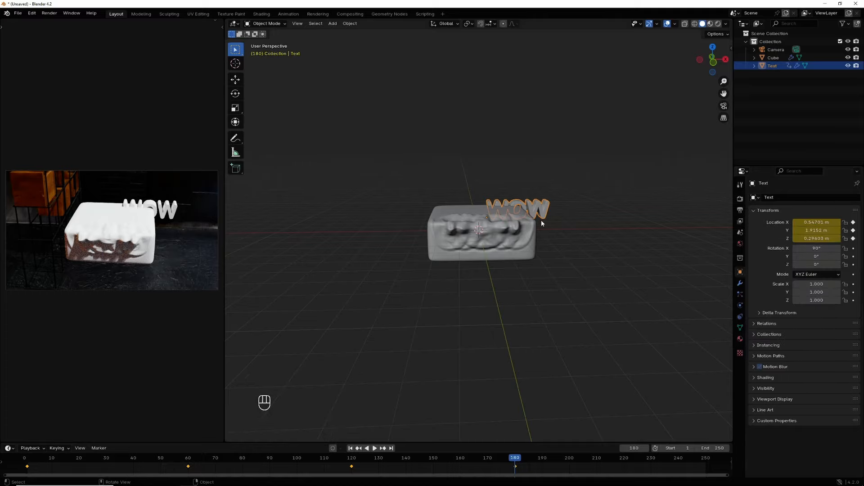
key(space)
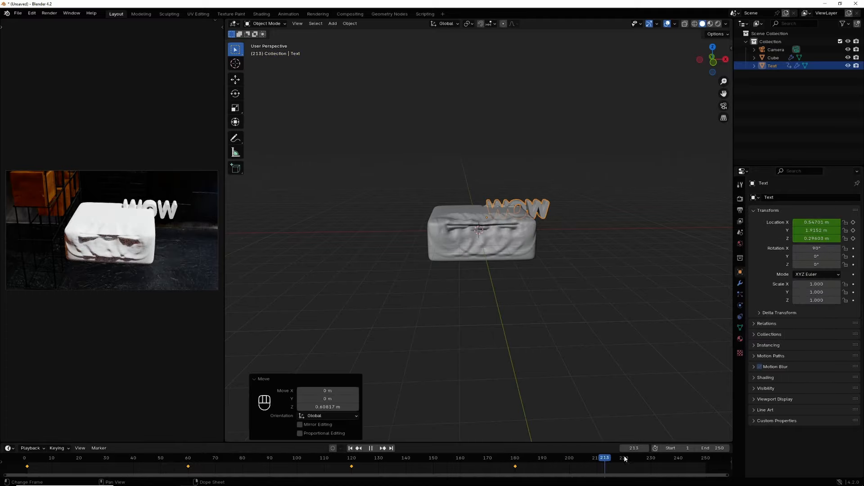
drag(679, 462, 678, 463)
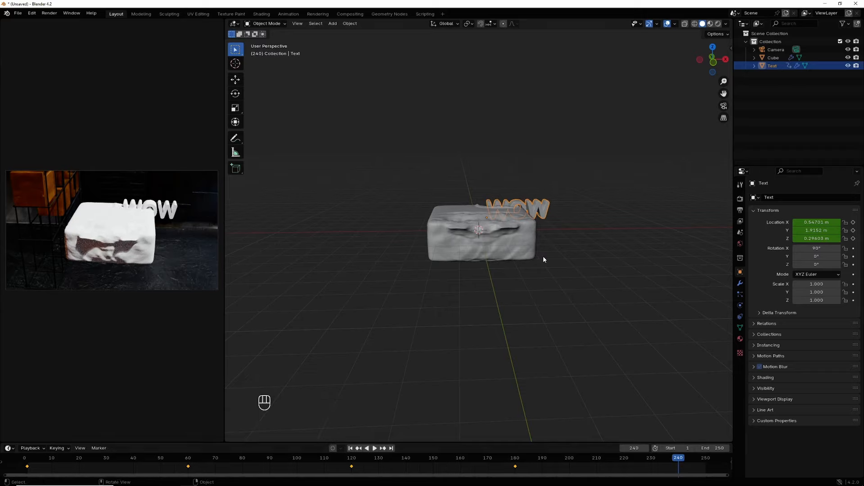
- Move the WOW text about -2.17 m along the global X axis to centre it behind the cube at frame 240
key(g)
key(x)
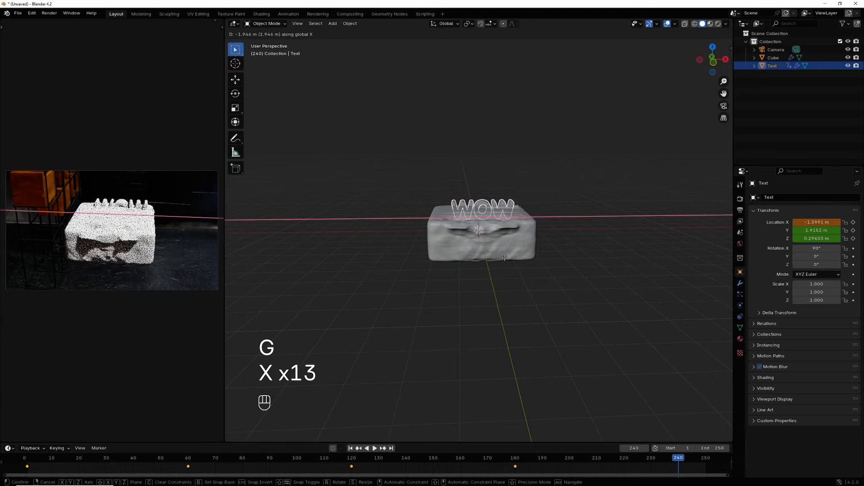
key(x)
key(x)
key(x)
key(x)
key(x)
key(x)
key(x)
key(x)
key(x)
key(x)
key(x)
key(x)
key(x)
key(x)
key(x)
key(x)
key(x)
key(x)
key(x)
key(x)
click(505, 260)
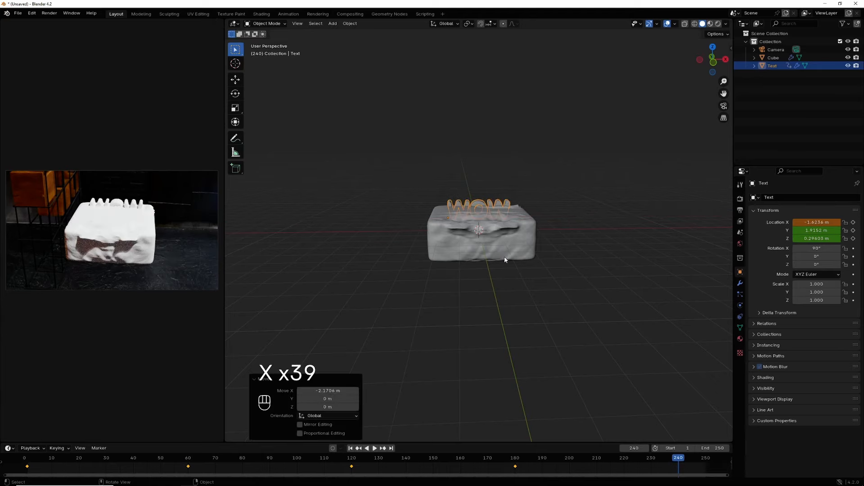
- Raise the WOW text about 0.588 m along the global Z axis to lift it above the cube at frame 240
key(g)
key(z)
key(z)
key(z)
key(z)
key(z)
key(z)
key(z)
key(z)
key(z)
key(z)
key(z)
key(z)
key(z)
key(z)
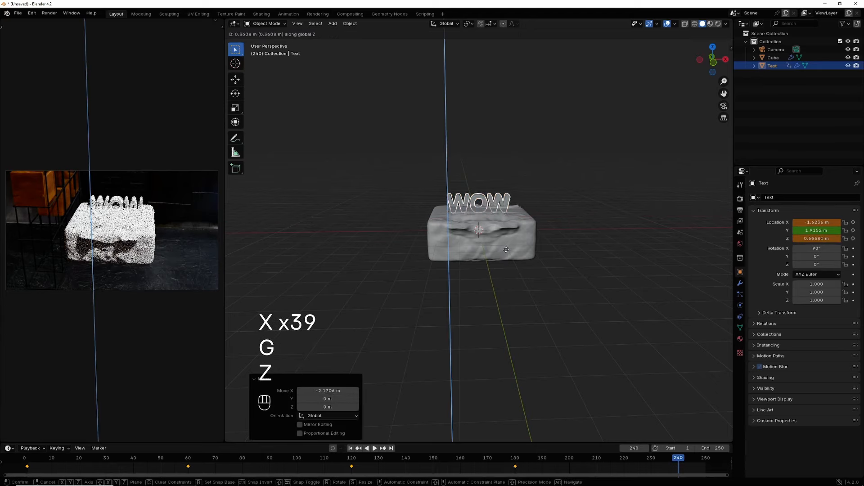
key(z)
key(z)
key(z)
key(z)
key(z)
key(z)
key(z)
key(z)
key(z)
key(z)
key(z)
key(z)
key(z)
click(506, 248)
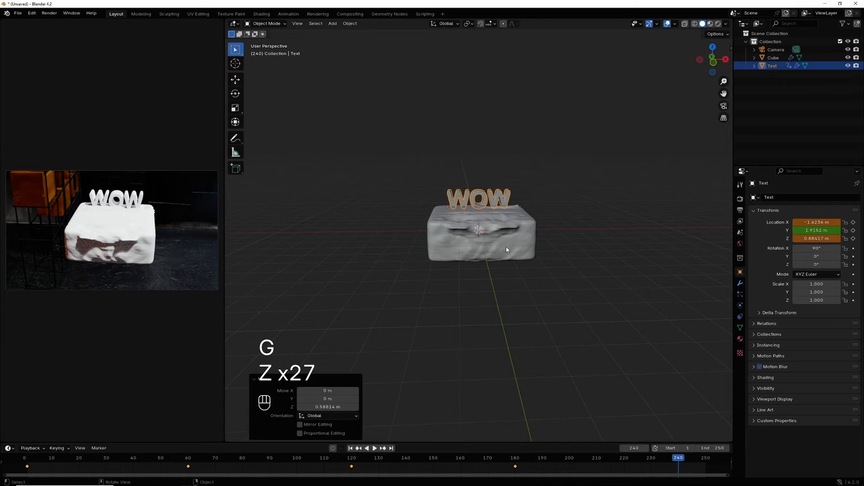
- Move the WOW text about -2.33 m along the global Y axis over the middle of the cube's top at frame 240
key(g)
key(y)
key(y)
key(y)
key(y)
key(y)
key(y)
key(y)
key(y)
key(y)
key(y)
key(y)
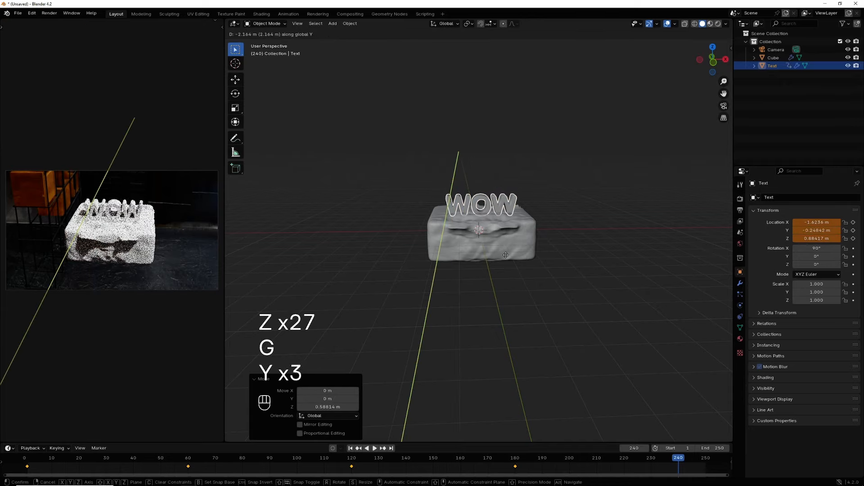
key(y)
key(y)
key(y)
key(y)
key(y)
key(y)
key(y)
key(y)
key(y)
key(y)
key(y)
key(y)
key(y)
key(y)
key(y)
key(y)
key(y)
key(y)
key(y)
key(y)
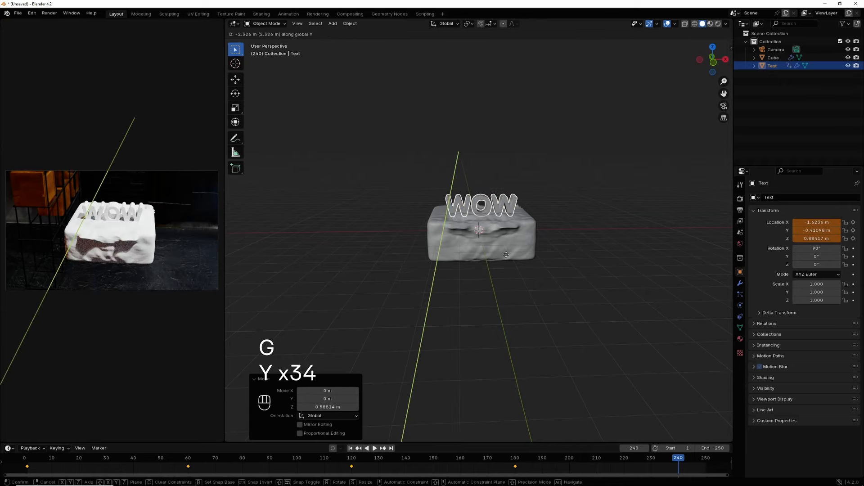
click(506, 257)
key(y)
key(y)
key(y)
key(y)
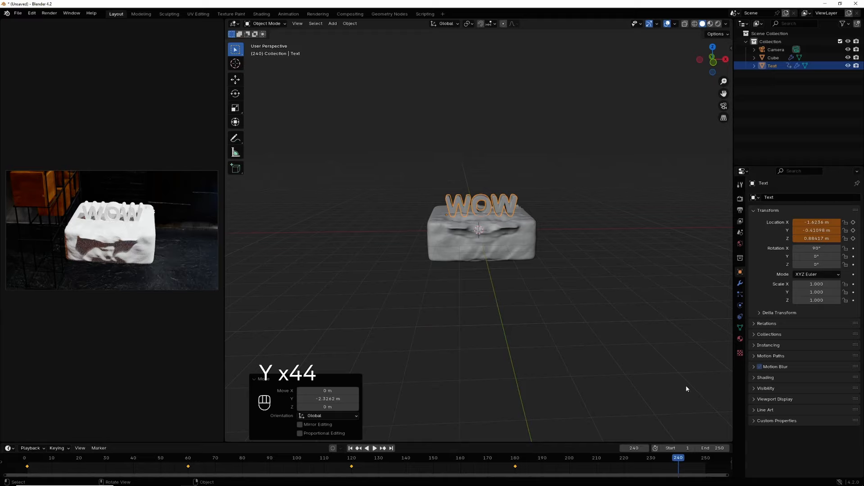
- Insert location keyframes for the WOW text at frame 240 and set its Z rotation to 360°
right_click(793, 230)
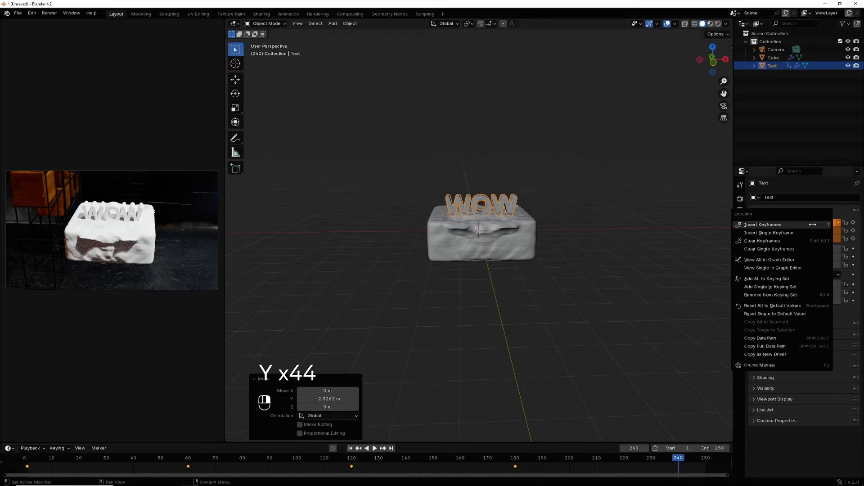
click(794, 229)
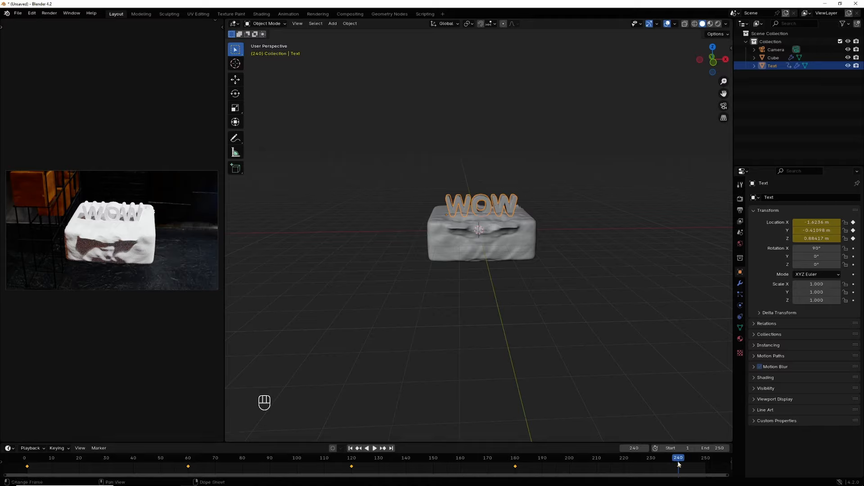
click(811, 266)
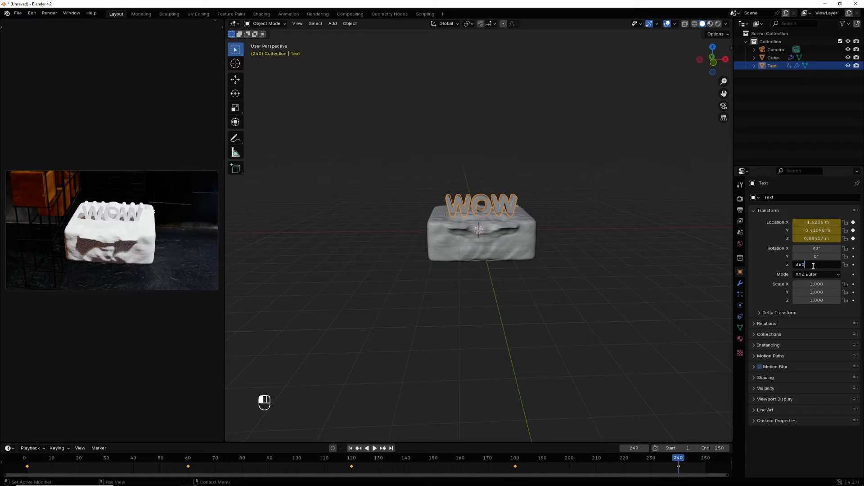
key(Return)
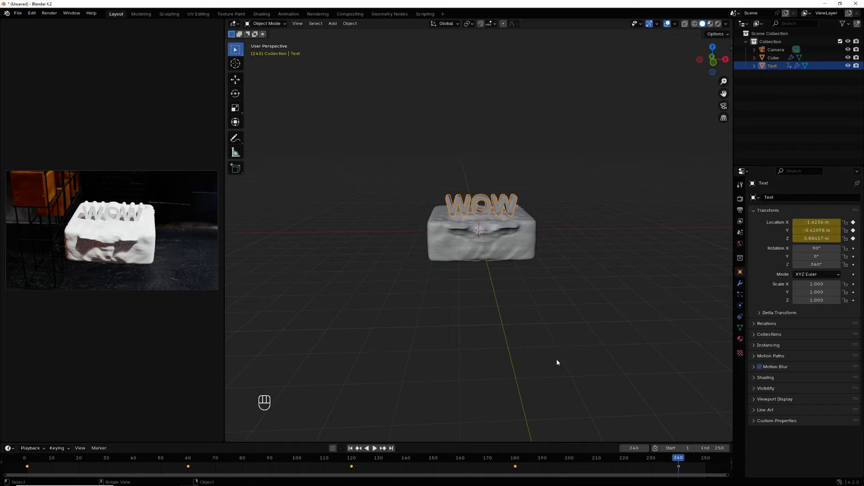
- Return to frame 1, set the WOW text's Z rotation to 0° and insert rotation keyframes there
click(351, 448)
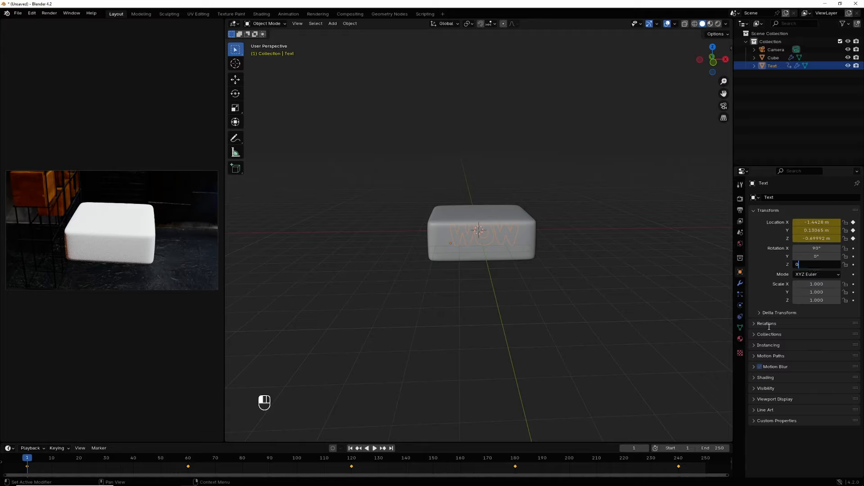
key(Return)
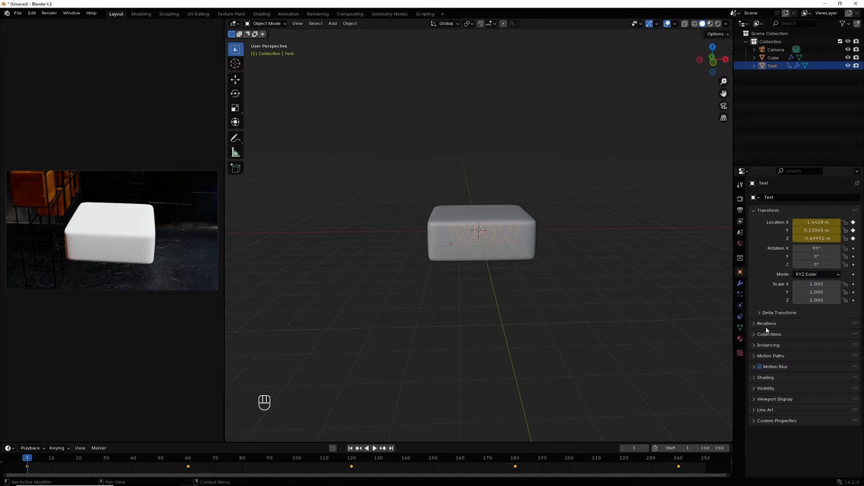
right_click(817, 265)
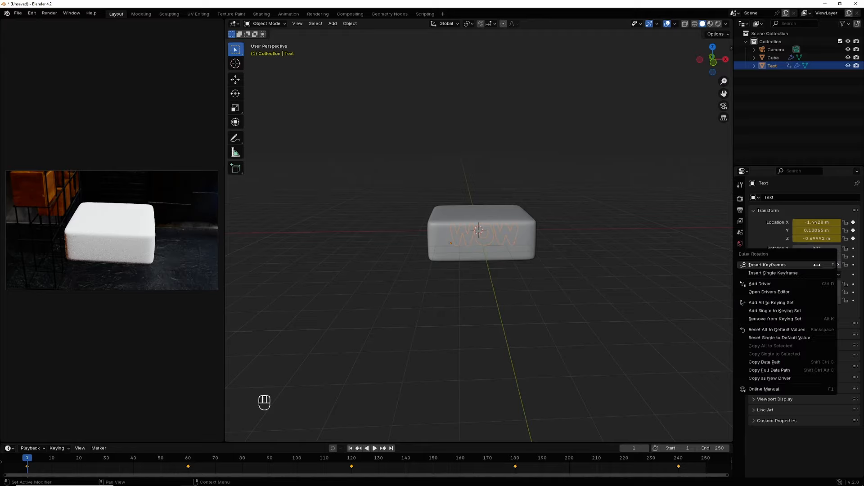
click(802, 264)
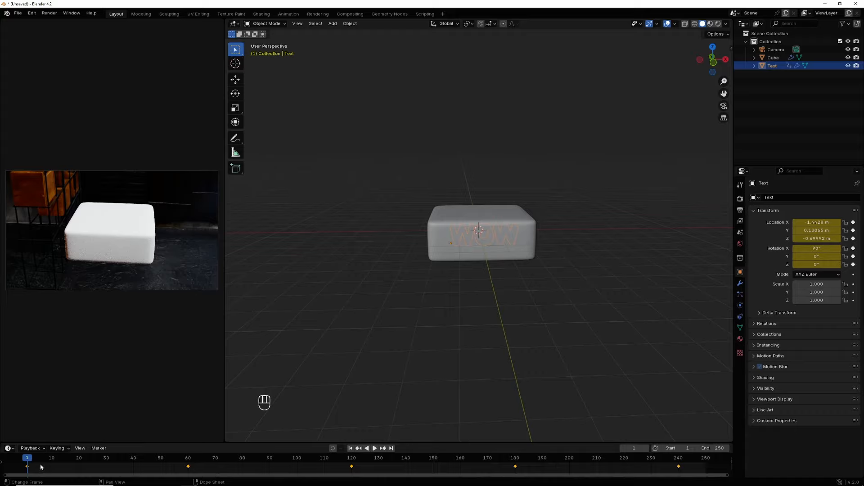
- Play the animation from frame 1 to about frame 234 to review the ripples, and select the cube
click(375, 448)
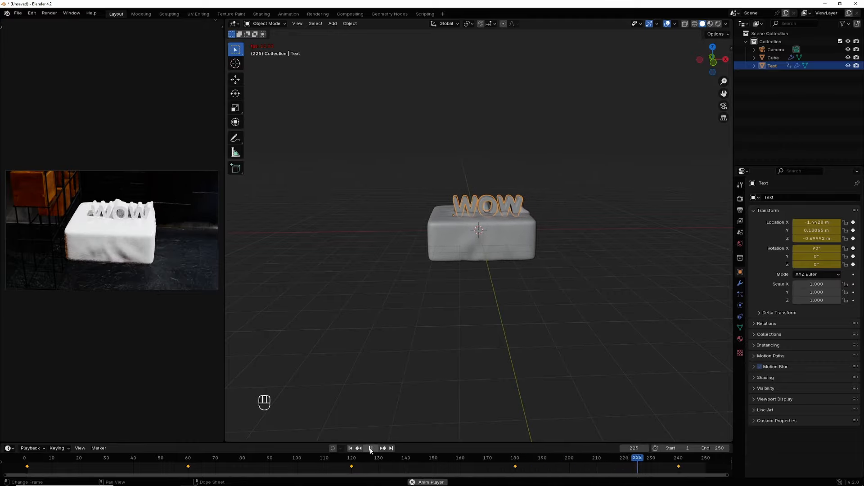
click(372, 449)
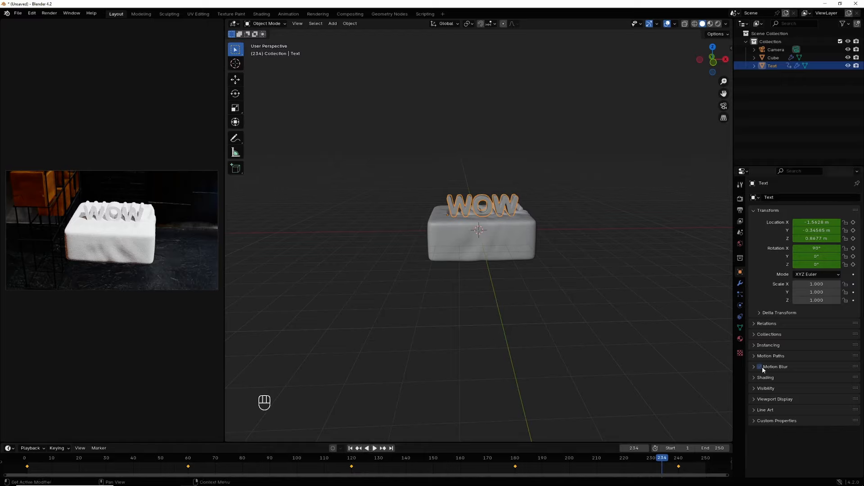
click(496, 234)
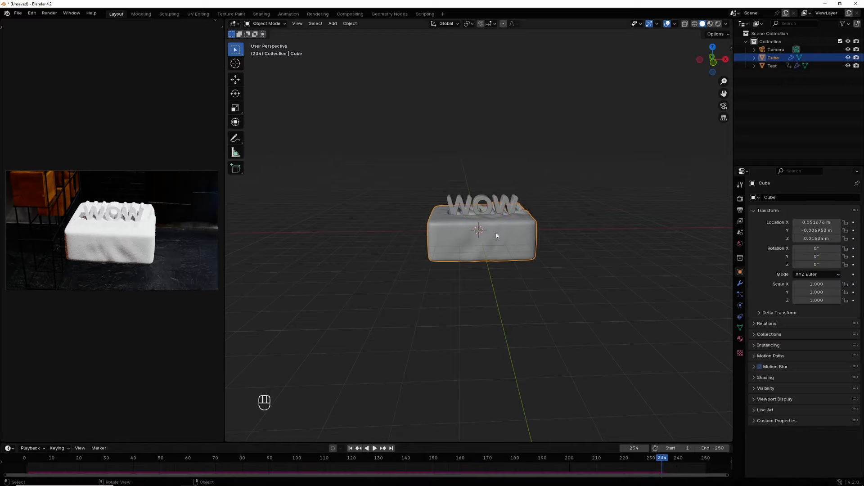
- Show the cube's Dynamic Paint canvas settings and expand the cache options of its wave surface
click(740, 305)
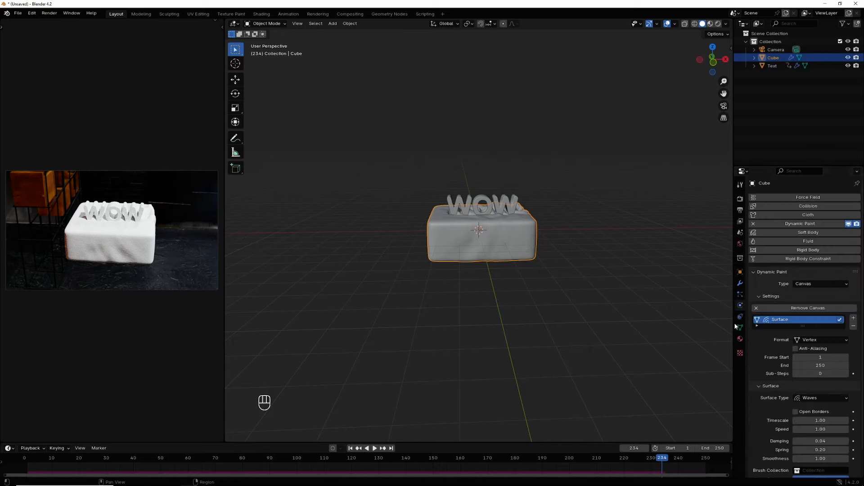
scroll(781, 342, down, 2)
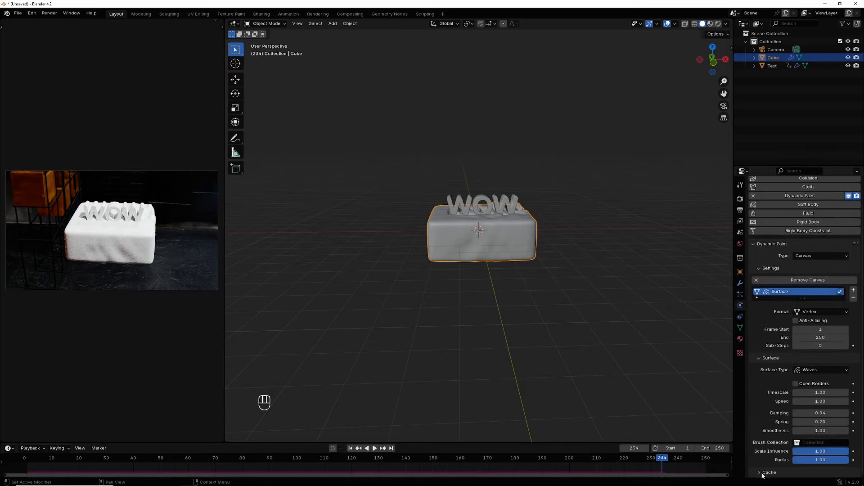
scroll(788, 436, down, 5)
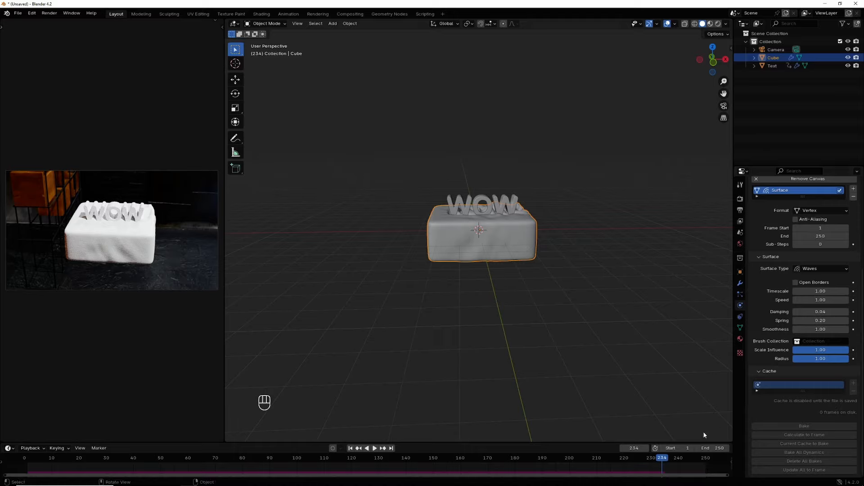
- Save the project in the 3DC2Blender folder as LOGHO ANIMA.blend
key(ctrl)
key(ctrl+s)
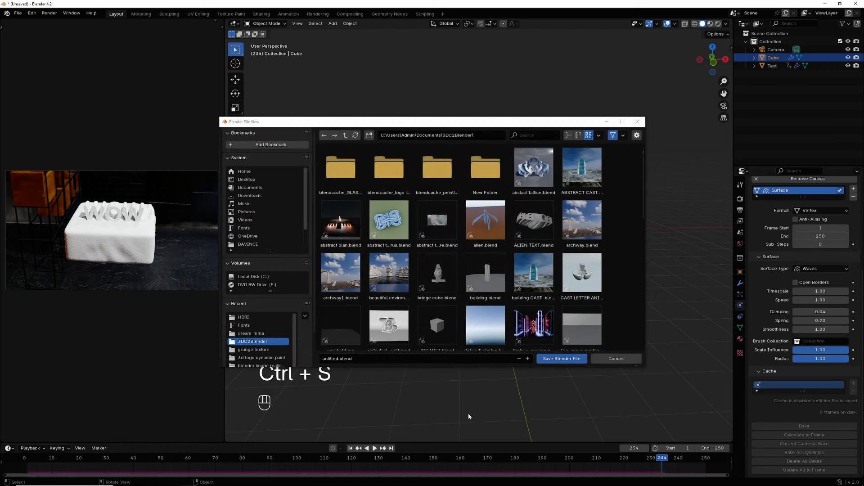
click(332, 359)
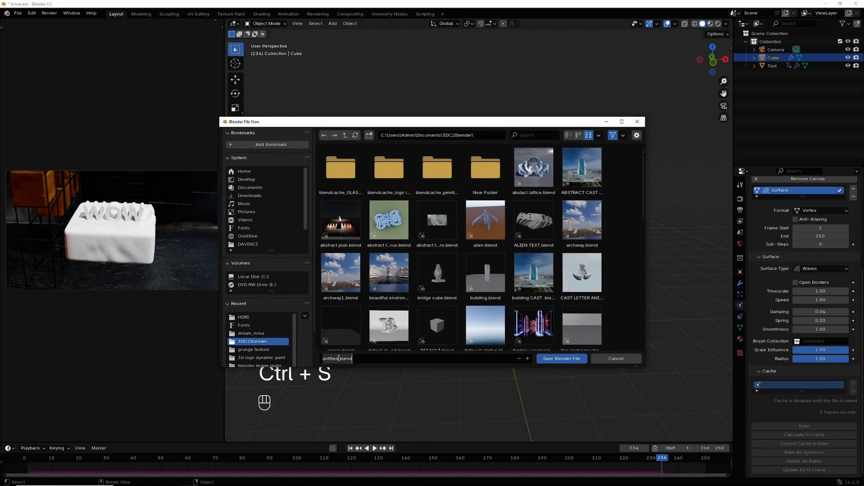
click(323, 359)
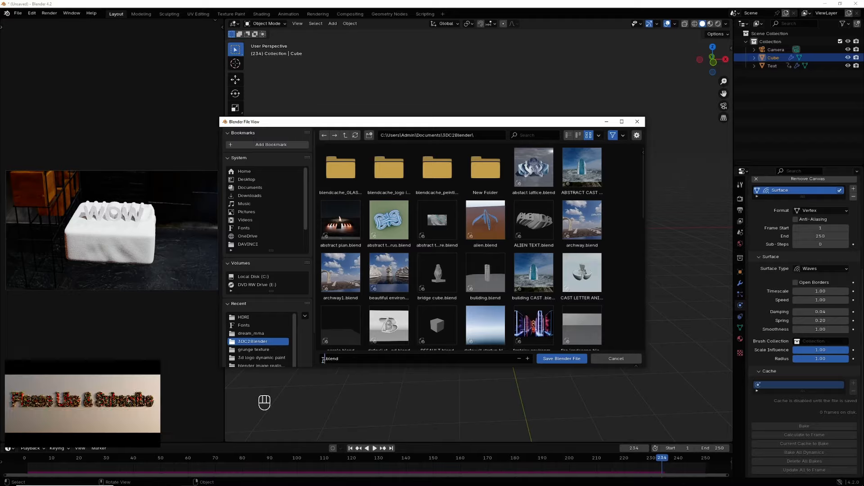
text(TOGHO)
text( A)
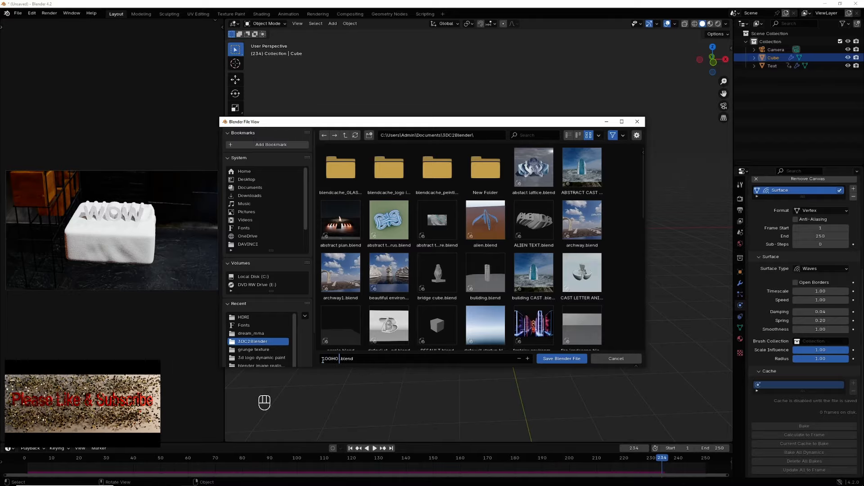
text(NIMA)
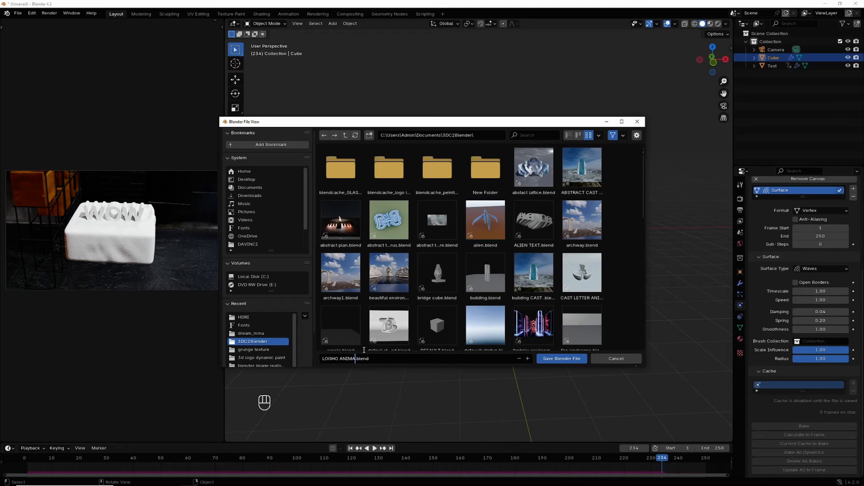
click(562, 359)
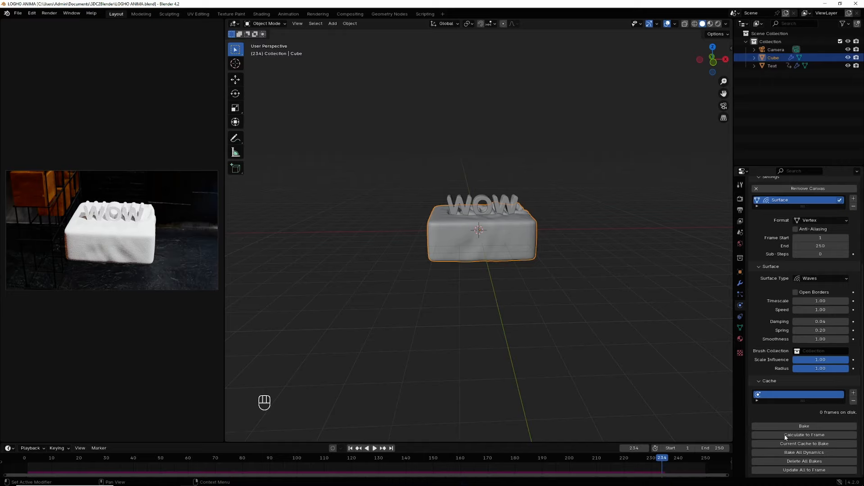
- Return to frame 1 and bake the cube's Dynamic Paint wave cache for frames 1 to 250
drag(665, 460, 28, 449)
key(space)
key(shift+Left)
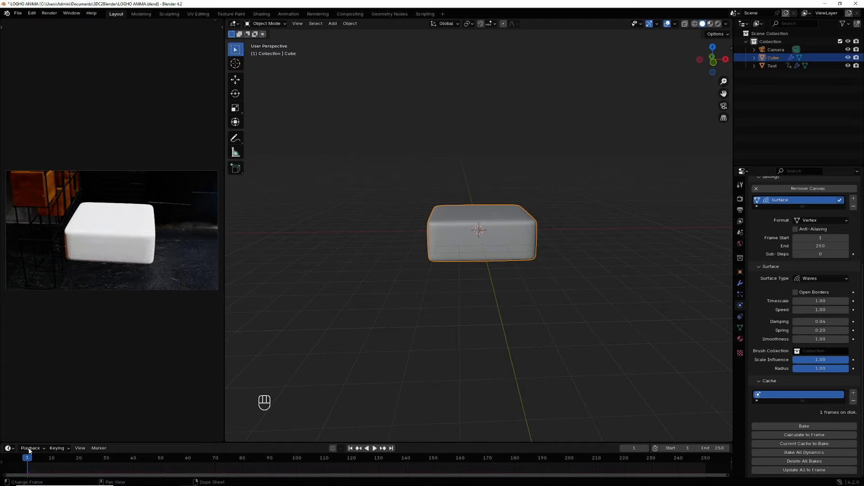
click(808, 425)
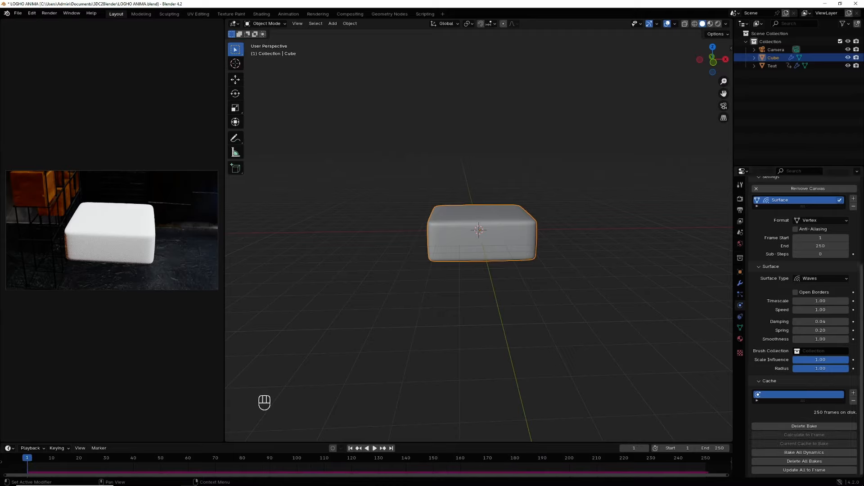
- Play the baked animation from frame 1 to review the ripples, and scrub to frame 240
click(374, 449)
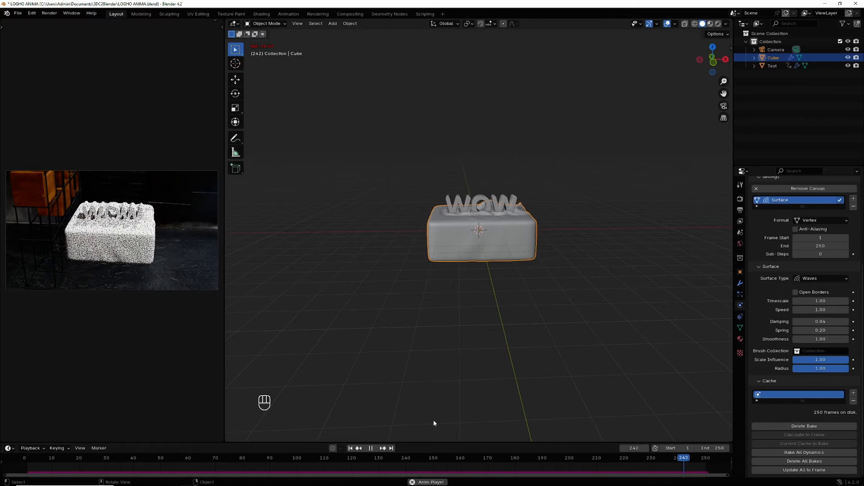
click(369, 450)
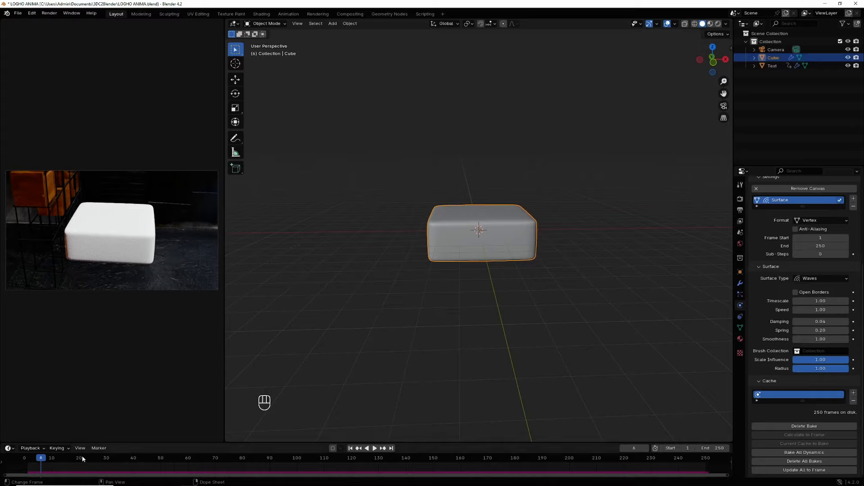
drag(40, 460, 682, 460)
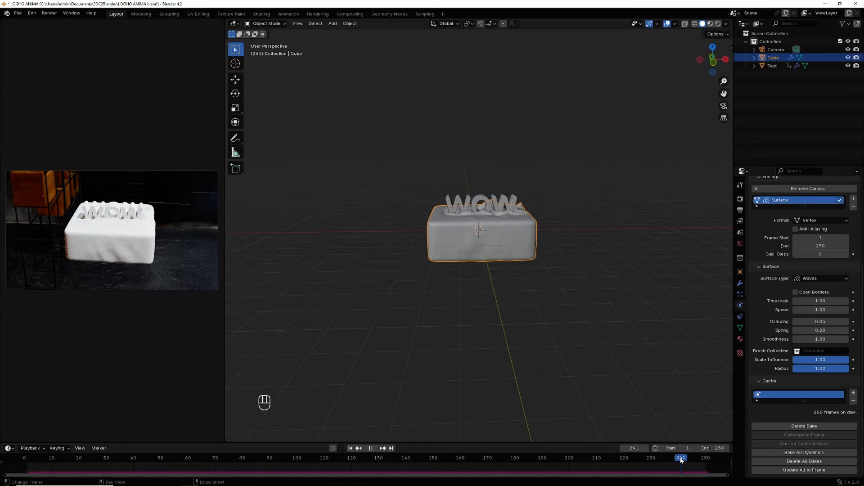
drag(683, 460, 679, 460)
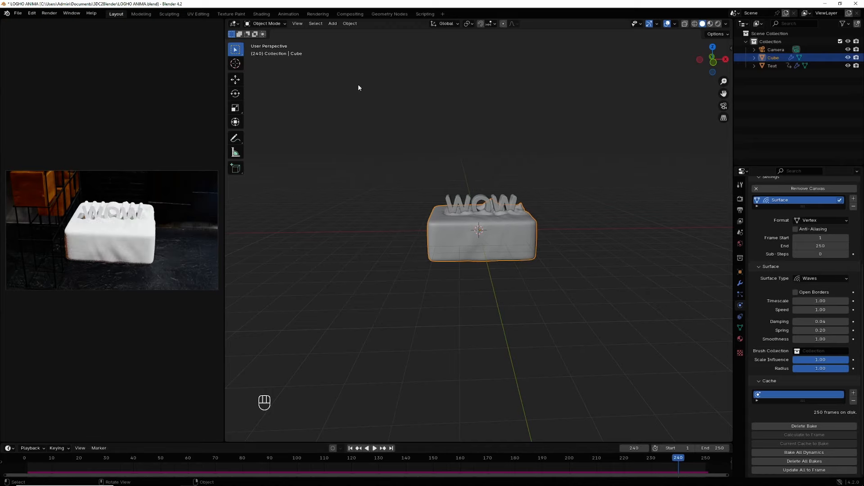
- Add a mesh plane at the world origin and scale it uniformly by about 11.13 as a floor
click(332, 23)
mouse_move(341, 33)
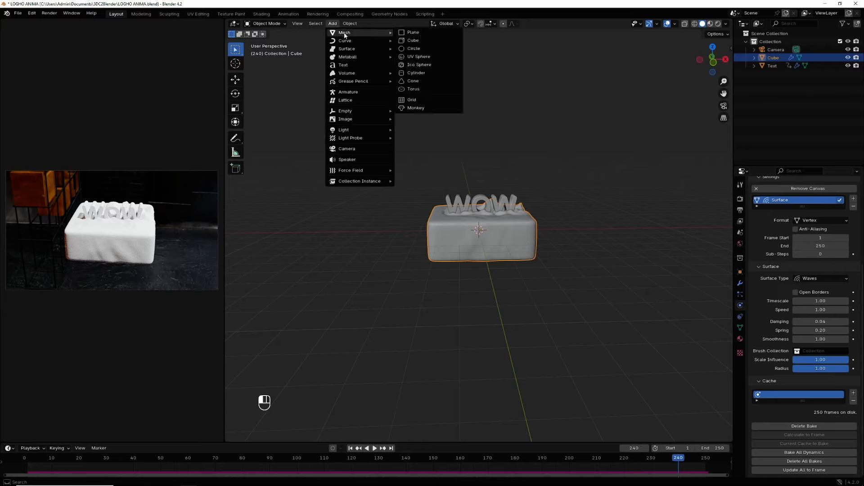
click(433, 33)
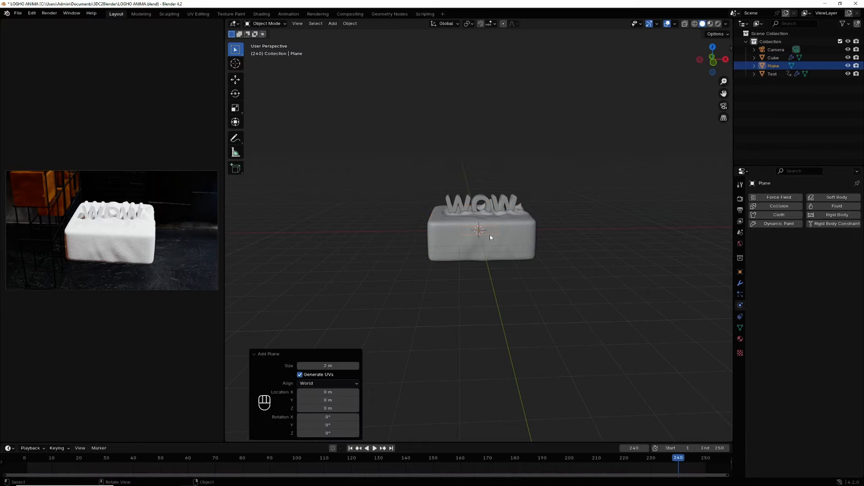
key(s)
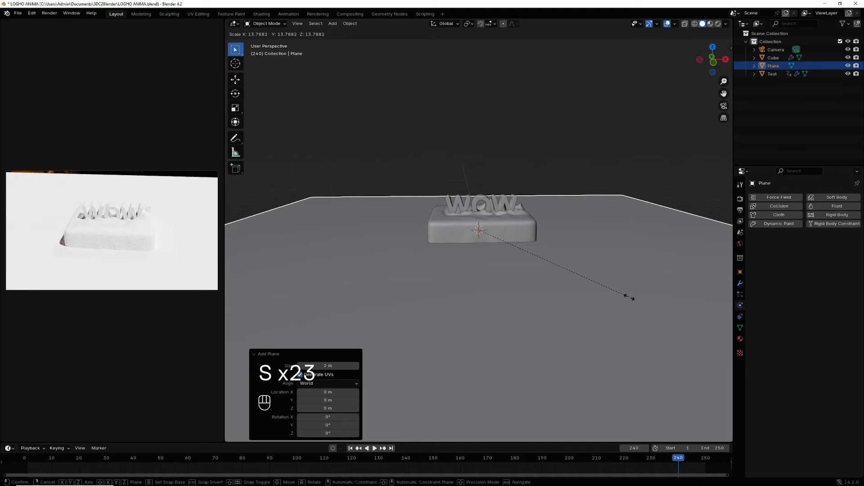
click(603, 281)
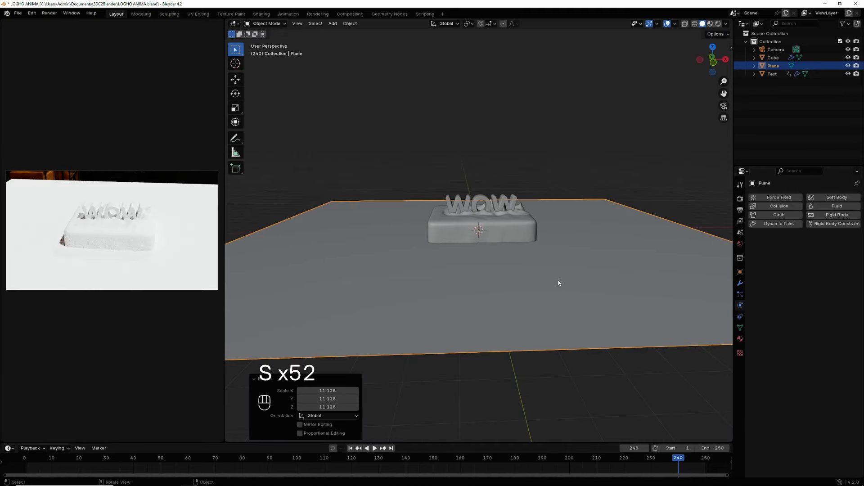
- Move the floor plane about -0.963 m along the global Z axis to sit beneath the cube
key(g)
key(z)
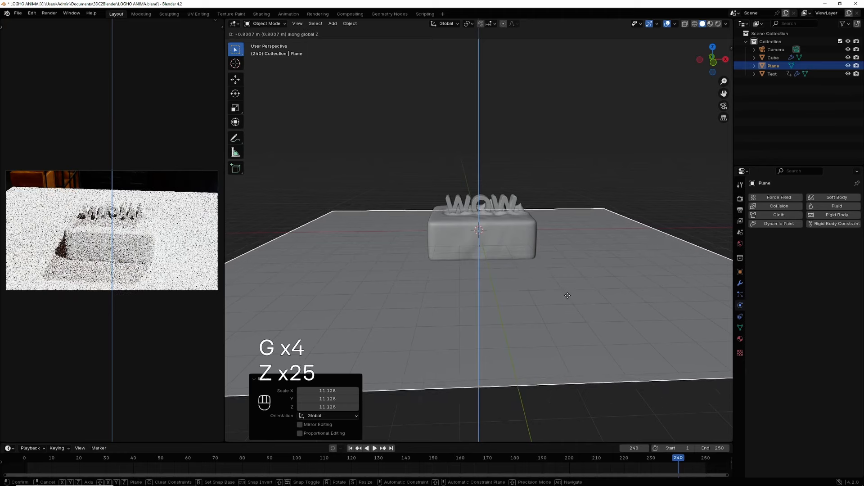
click(569, 298)
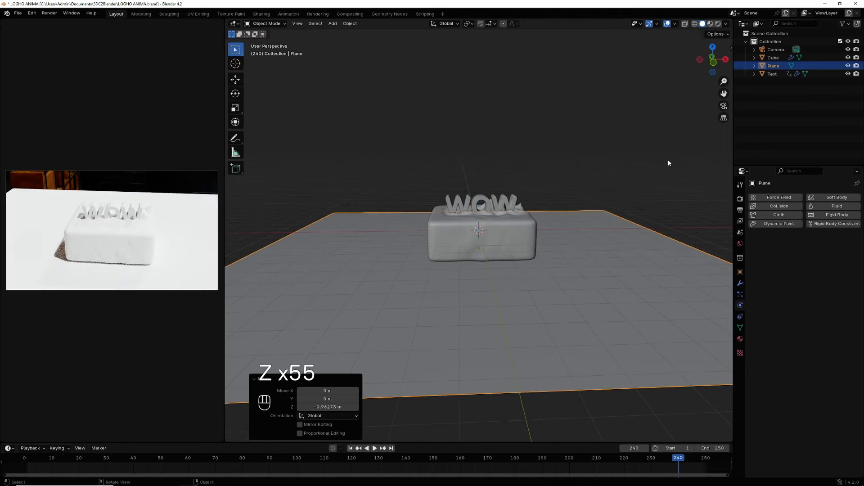
- Switch to the camera view, lock the camera to the view, and orbit it to look down more steeply on the cube
key(KP_0)
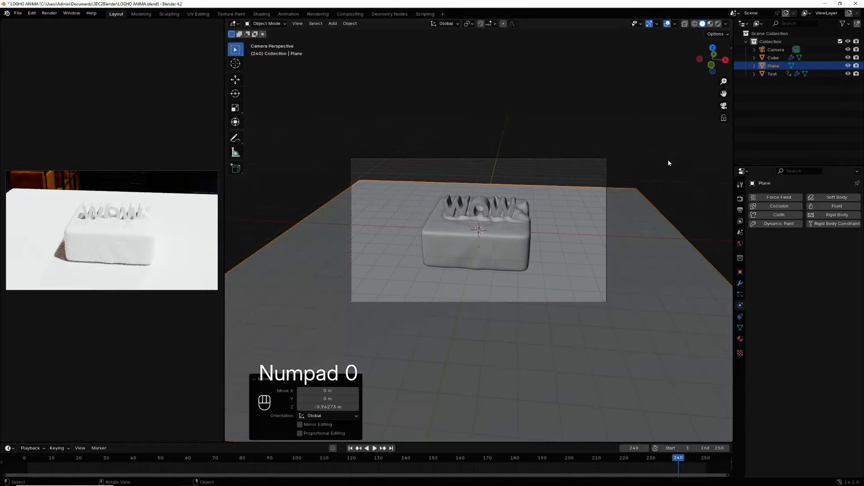
drag(710, 66, 711, 77)
key(KP_0)
key(n)
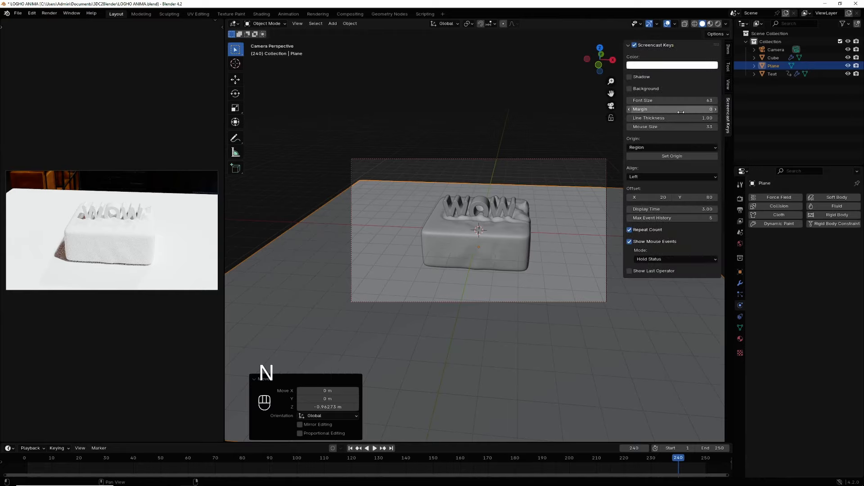
click(728, 85)
click(670, 152)
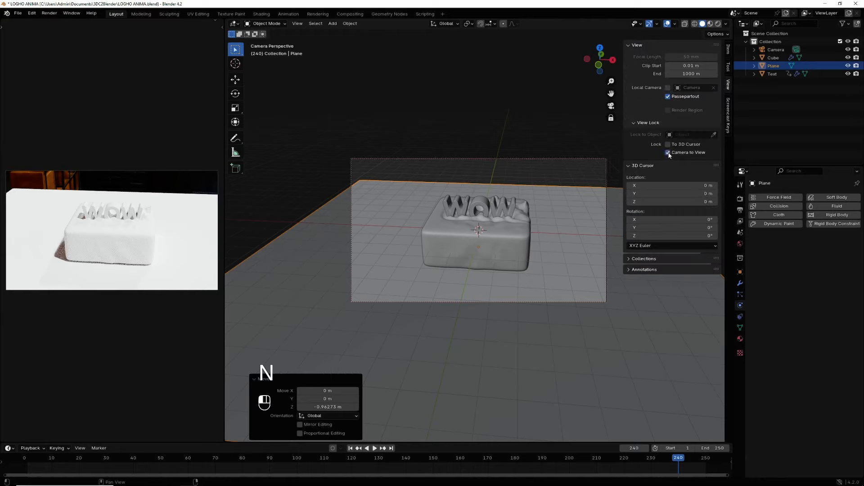
key(n)
middle_drag(655, 150, 233, 440)
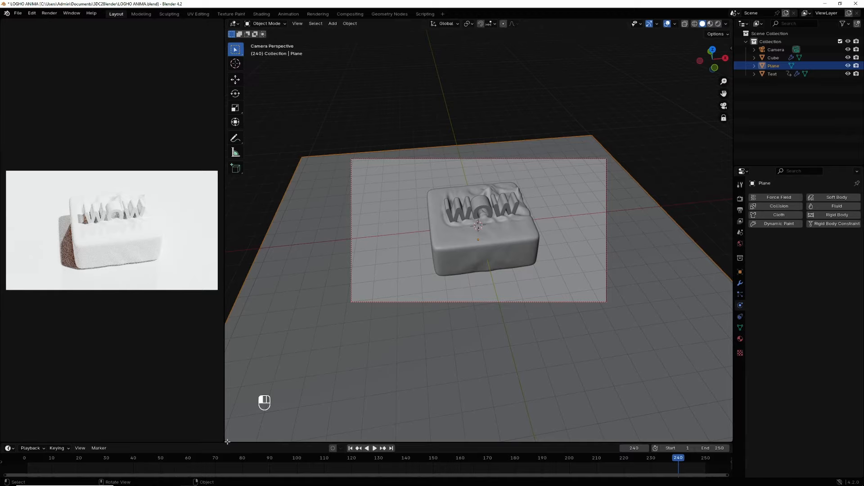
- Split the 3D viewport horizontally, turn the lower half into a Shader Editor, and hide its sidebar
drag(228, 441, 235, 244)
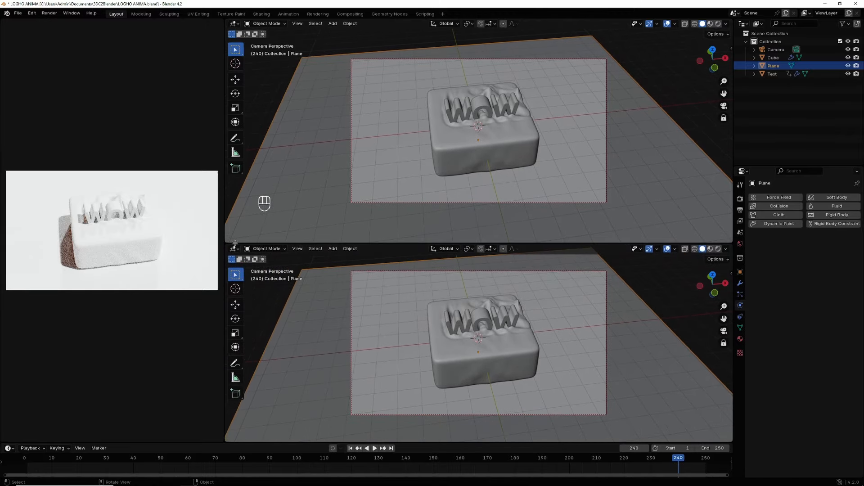
click(234, 249)
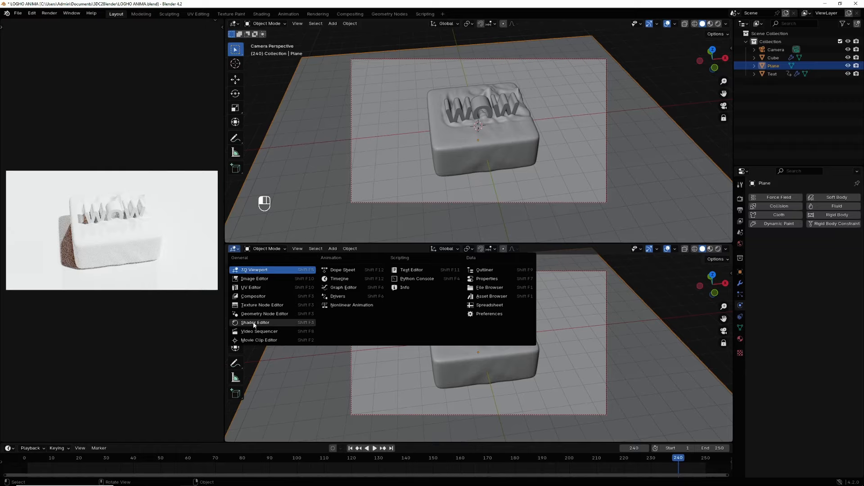
click(255, 323)
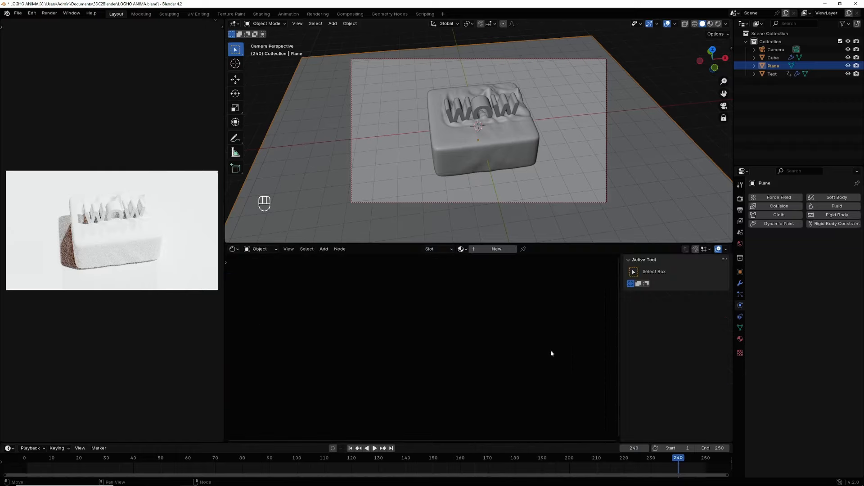
key(n)
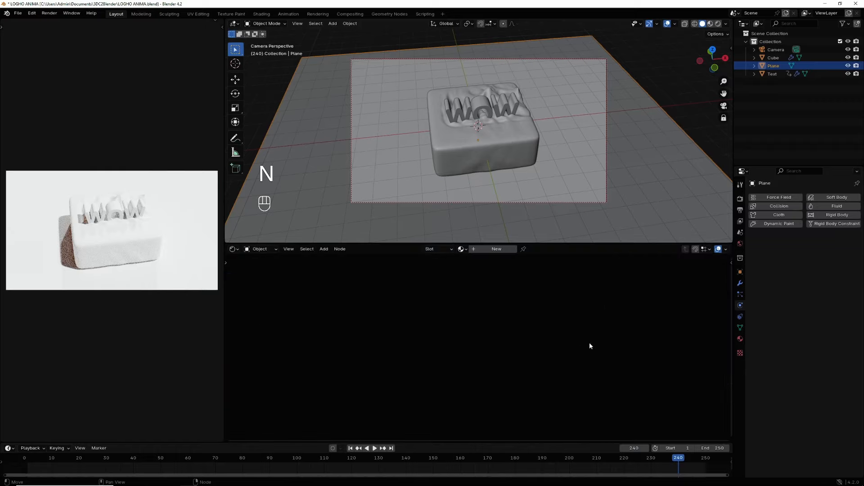
- Select the cube and delete the Principled BSDF node from its material
click(515, 146)
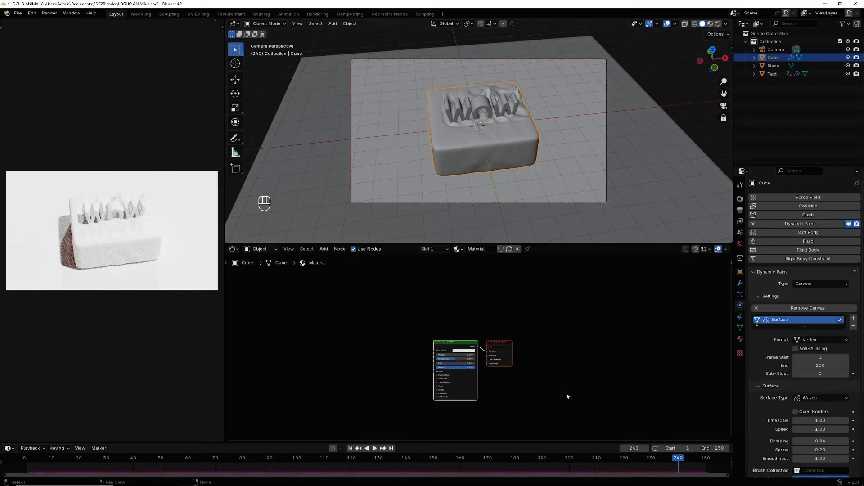
scroll(586, 366, up, 5)
drag(444, 347, 505, 320)
click(503, 320)
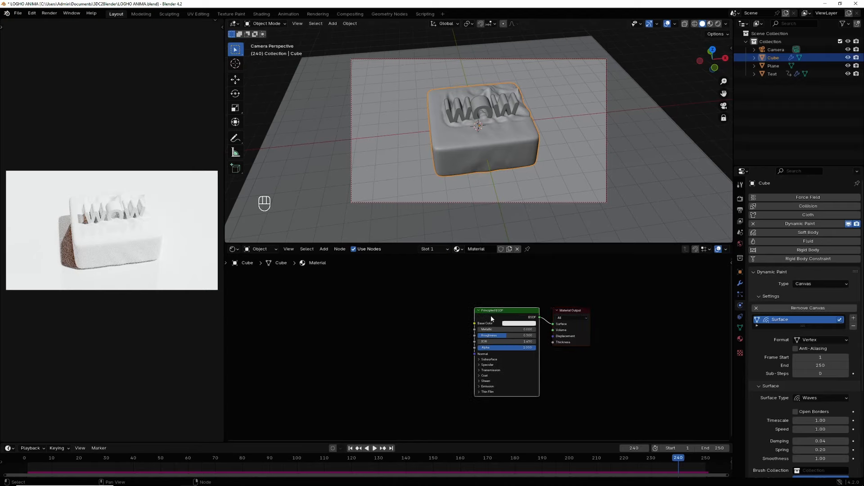
right_click(491, 318)
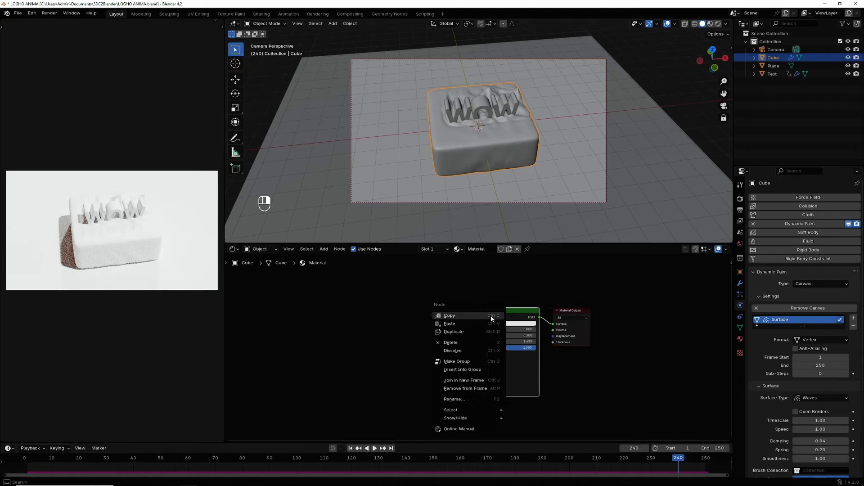
click(454, 344)
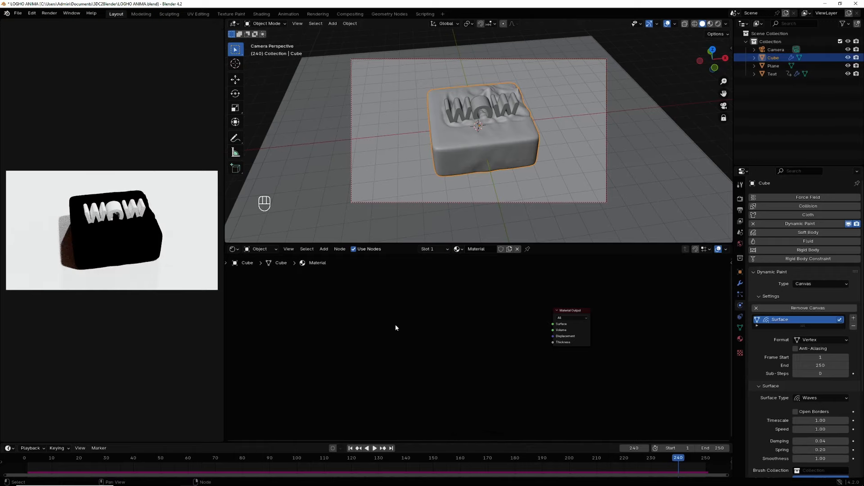
- Add a Glass BSDF shader to the cube's material and connect its BSDF output to the Material Output's Surface input
click(323, 249)
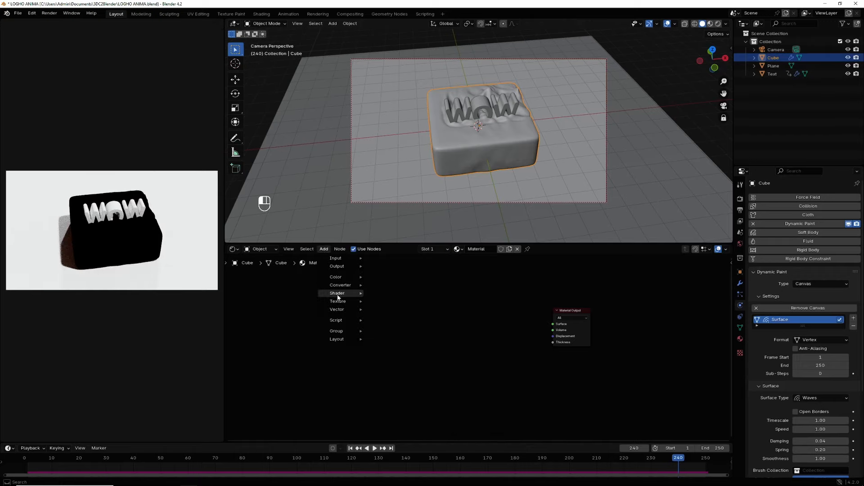
mouse_move(338, 295)
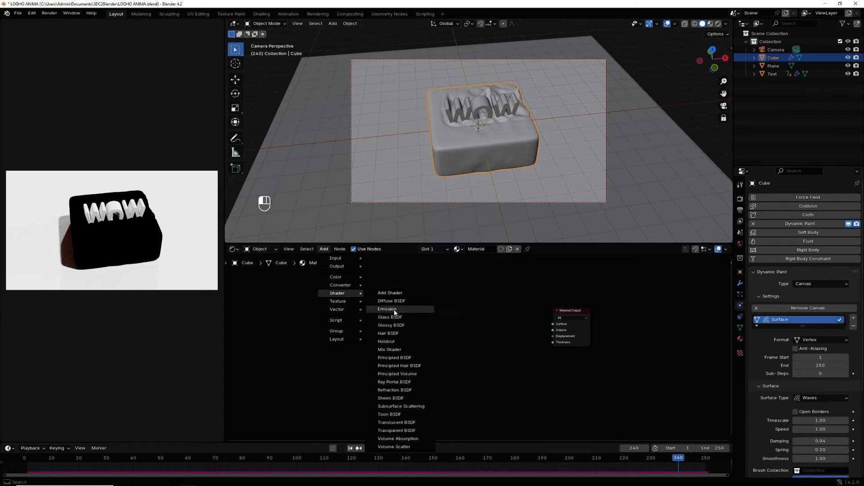
click(397, 321)
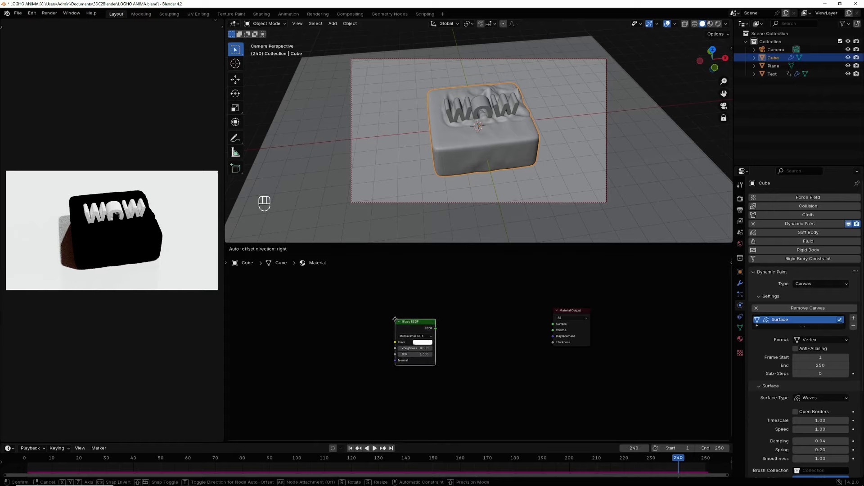
click(454, 316)
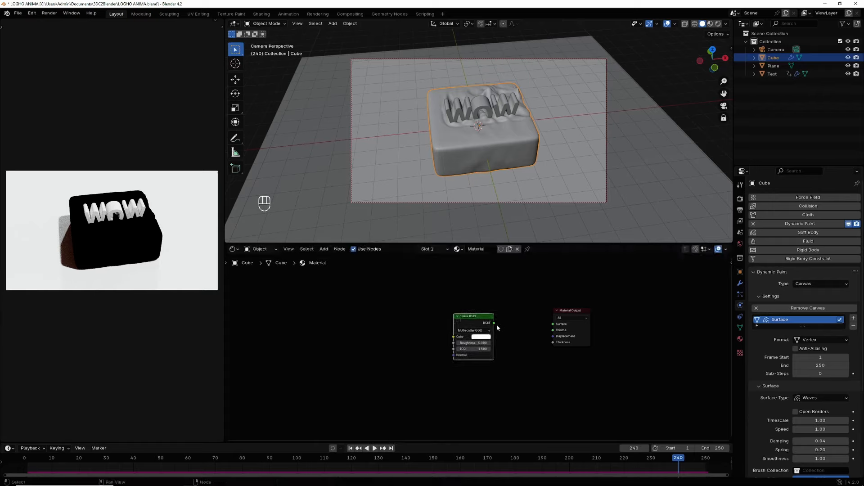
drag(494, 323, 514, 325)
drag(555, 327, 554, 324)
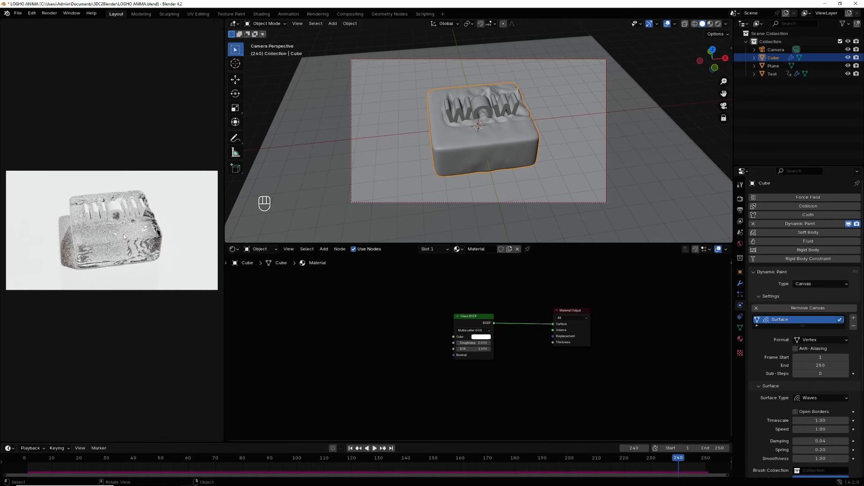
- Set the floor plane's material to Metallic 1.000 and darken its base color to a dark grey
click(638, 205)
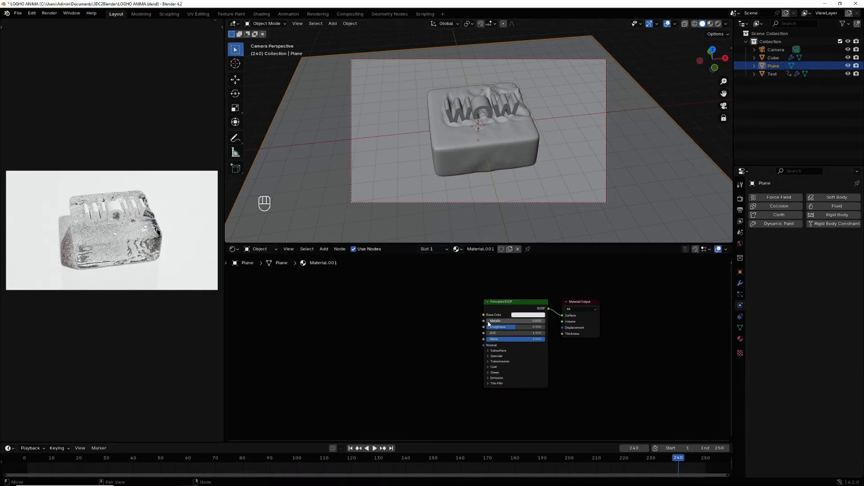
drag(489, 324, 545, 321)
click(536, 315)
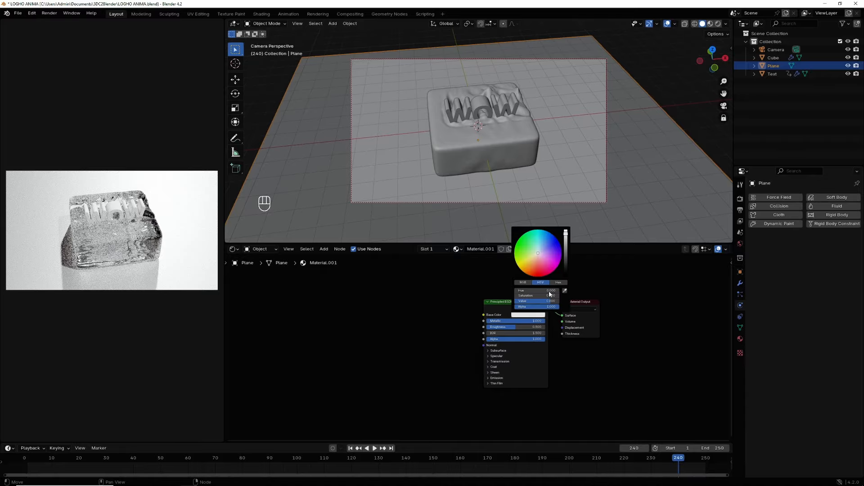
drag(566, 239, 565, 263)
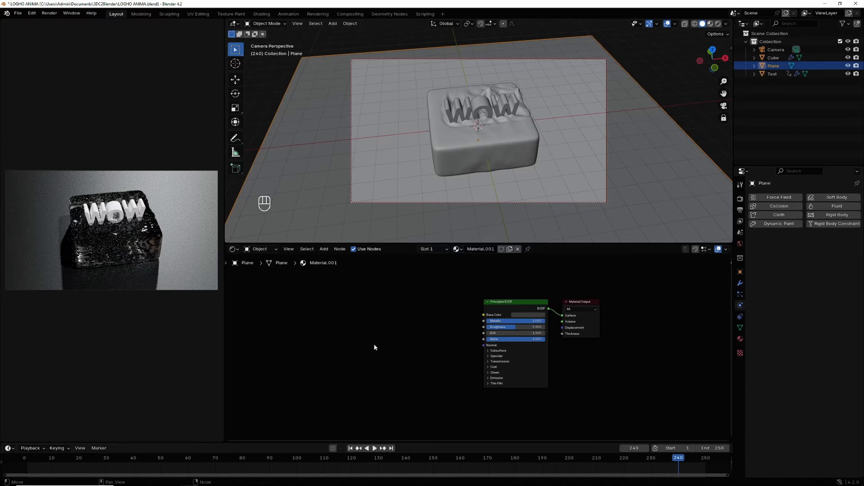
- Enable viewport denoising and disable the final render's noise threshold in the Cycles sampling settings
mouse_move(719, 71)
mouse_down()
mouse_move(719, 49)
mouse_move(725, 71)
mouse_move(697, 46)
mouse_move(684, 42)
mouse_move(671, 55)
mouse_move(697, 41)
mouse_move(722, 49)
mouse_move(702, 66)
mouse_move(706, 36)
mouse_move(724, 77)
mouse_up()
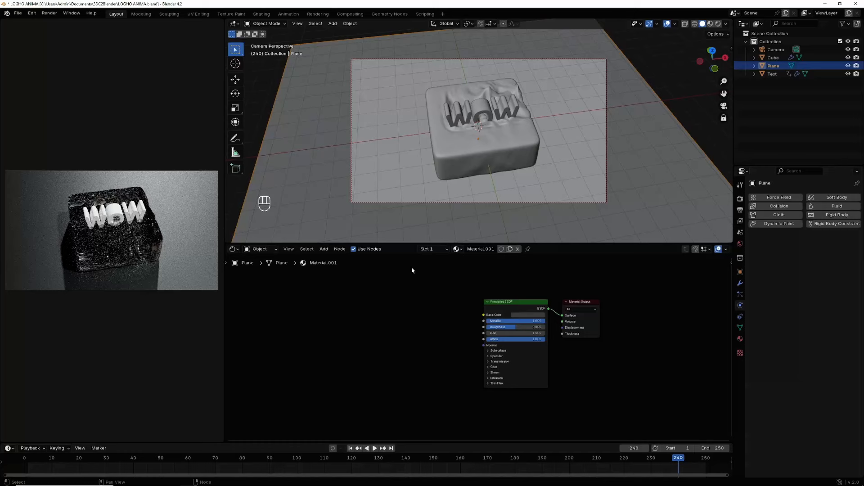
click(180, 207)
click(741, 200)
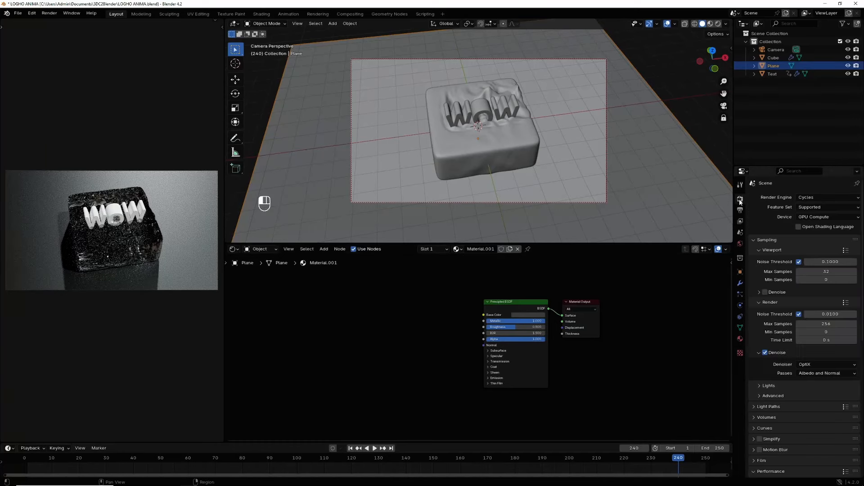
click(765, 292)
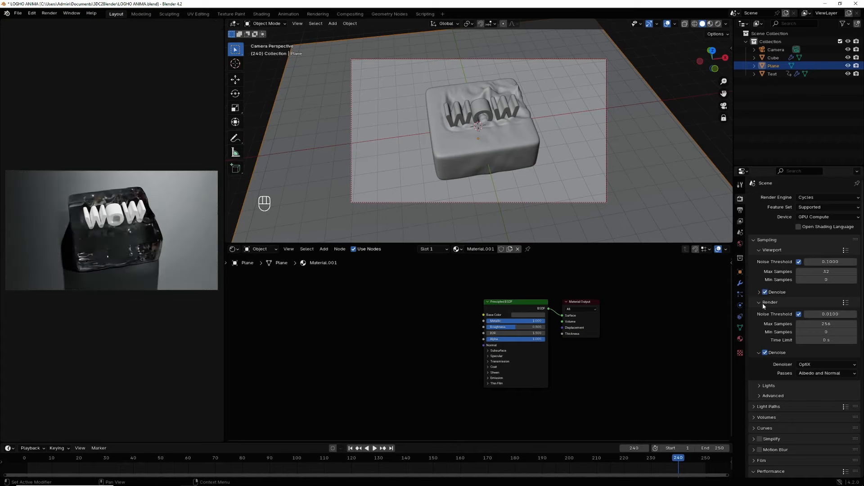
click(799, 314)
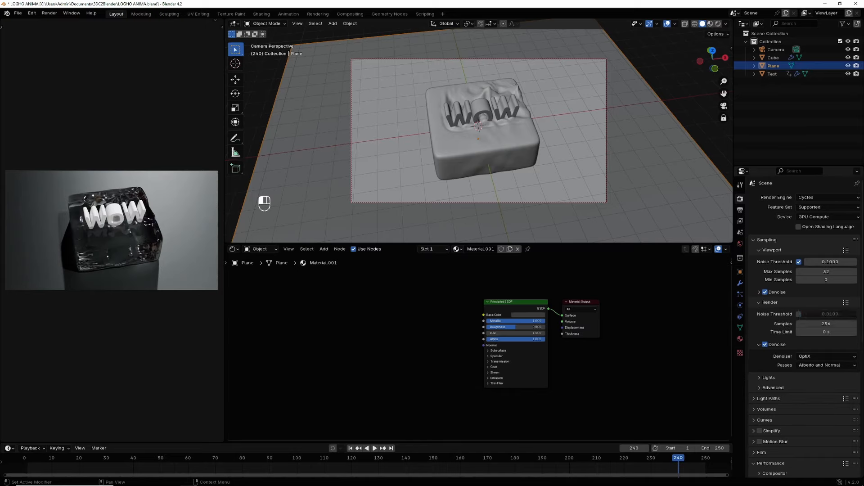
click(828, 315)
key(Return)
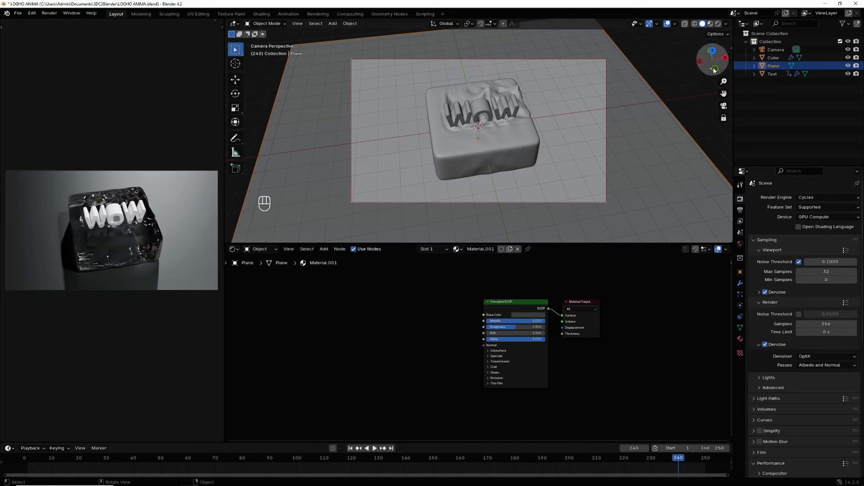
- Scale the floor plane up by 1.950 and orbit the locked camera down to a lower angle facing the cube
drag(715, 70, 705, 78)
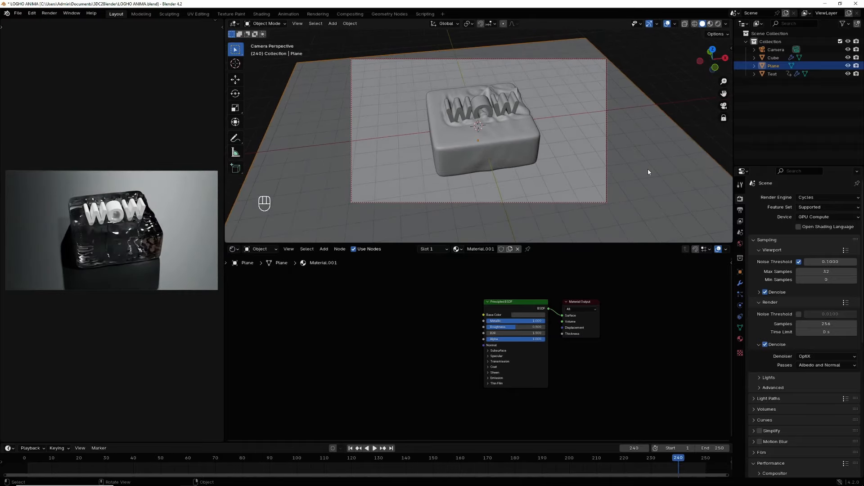
key(s)
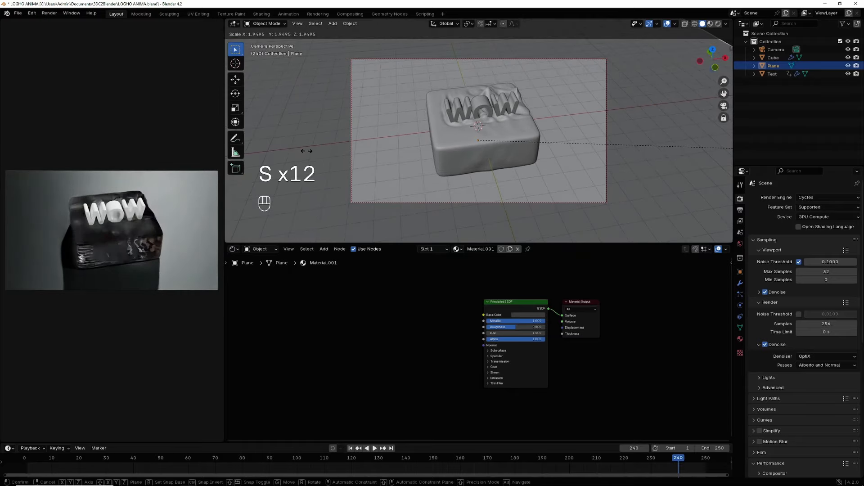
click(307, 153)
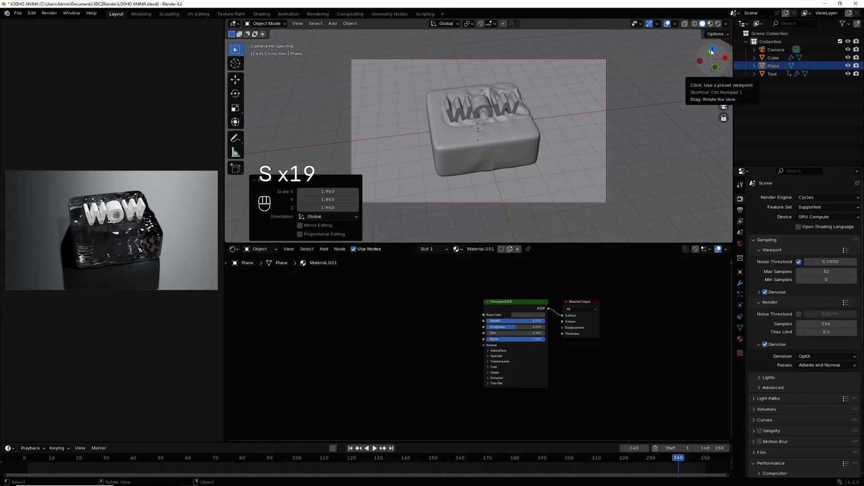
mouse_move(713, 67)
mouse_down()
mouse_move(705, 71)
mouse_move(714, 65)
mouse_move(719, 76)
mouse_up()
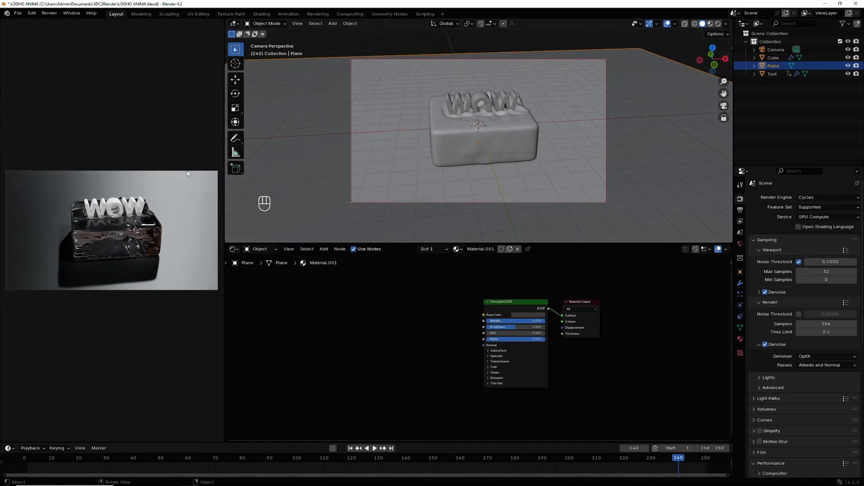
- Try the cube's glass material on the WOW text and check how it looks at frame 210
click(475, 106)
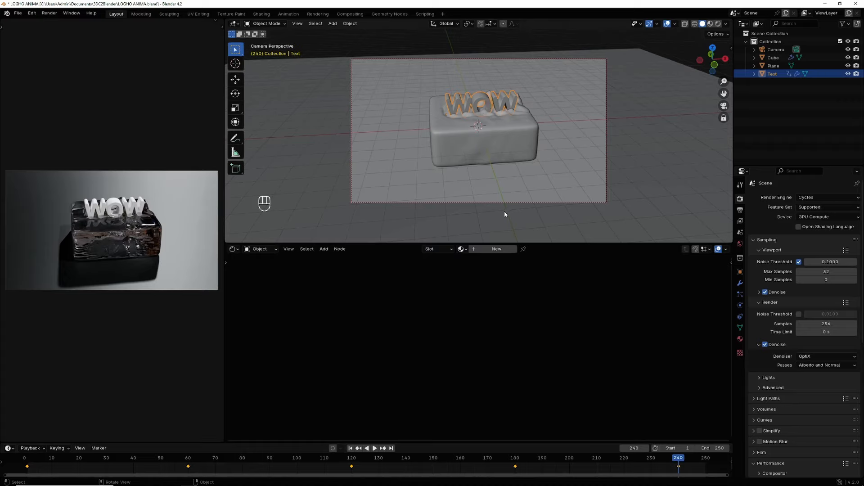
click(464, 250)
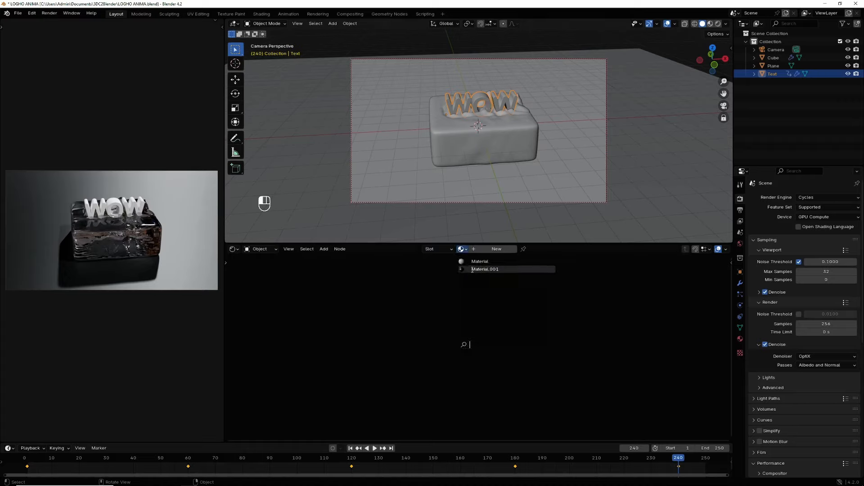
click(480, 262)
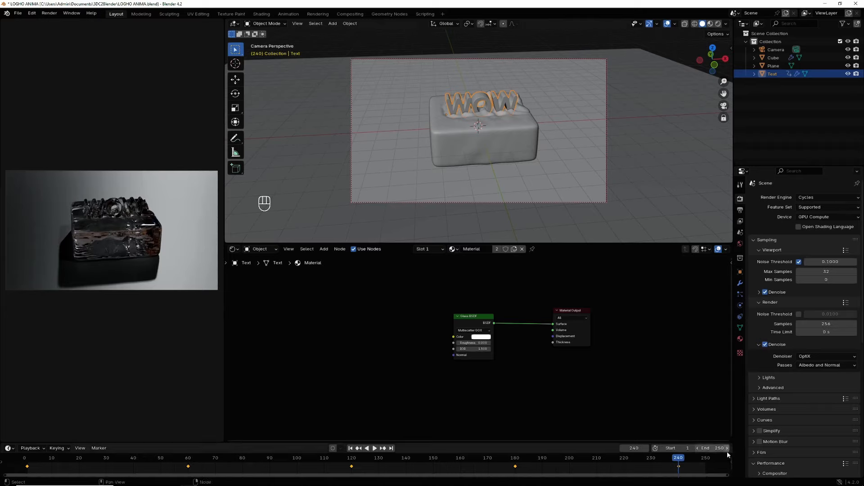
drag(679, 460, 596, 460)
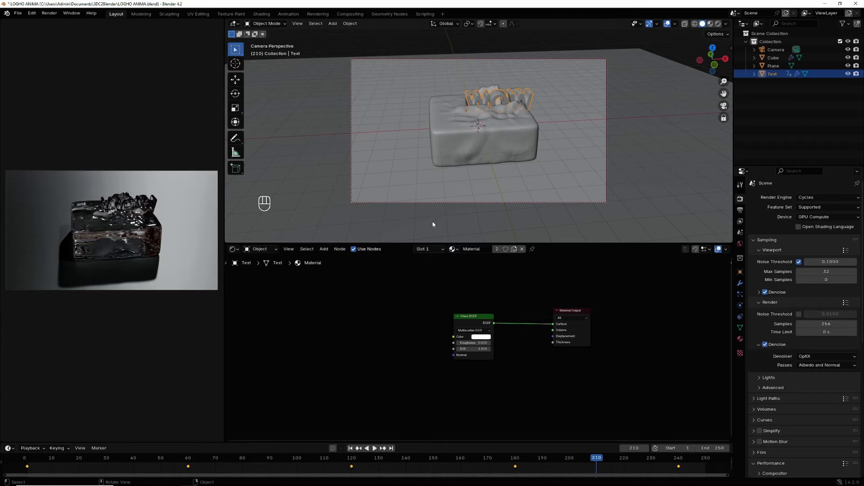
- Try the floor's Material.001 on the WOW text in place of the glass material, and unlink it
click(522, 249)
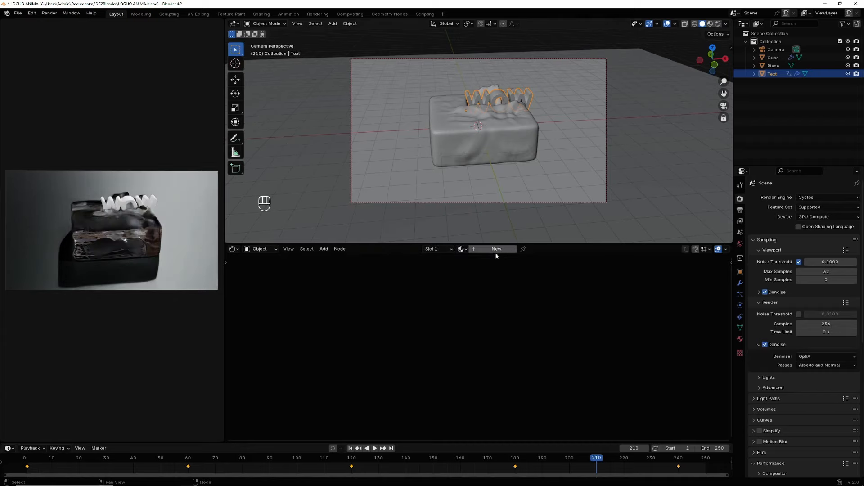
click(464, 250)
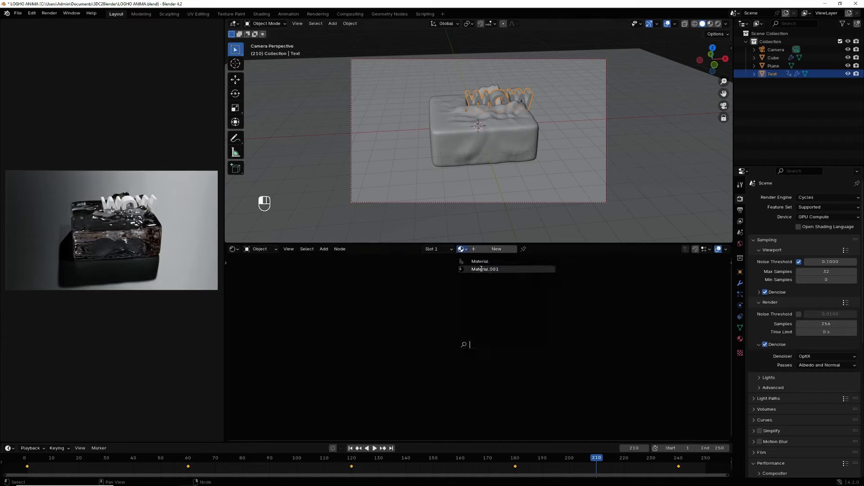
click(480, 270)
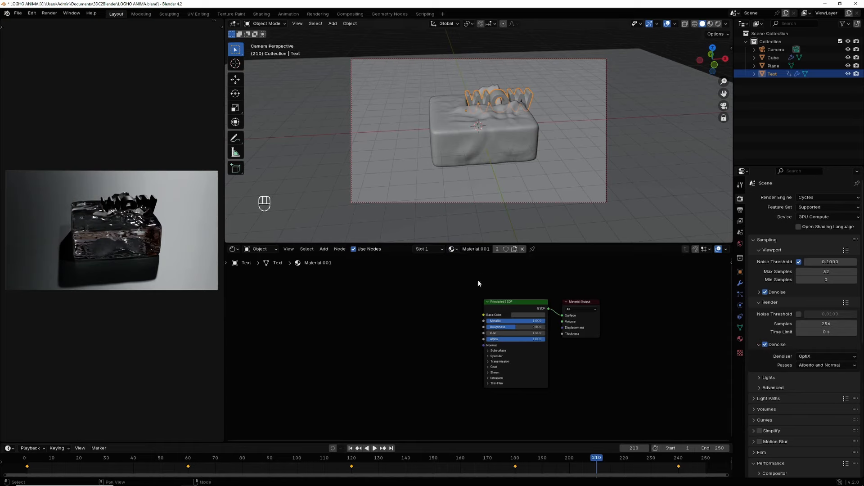
click(523, 249)
- Create a new material for the WOW text, shift its nodes up, and set the roughness to about 0.52
click(504, 250)
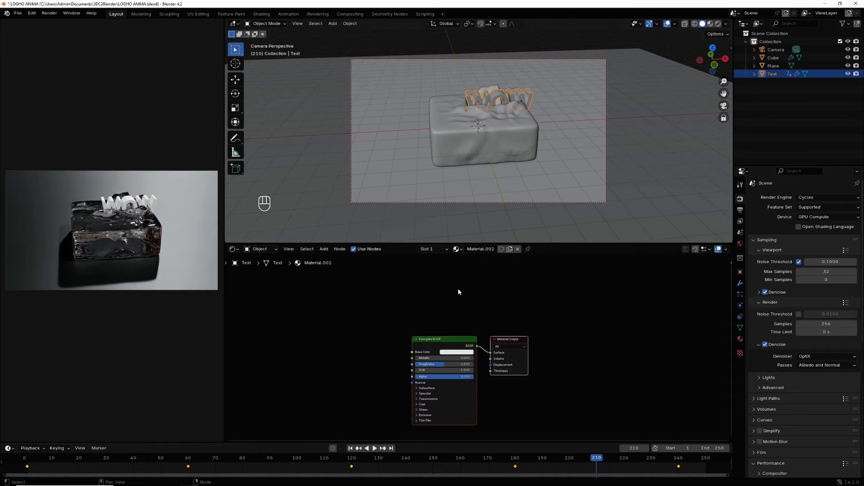
drag(446, 339, 515, 283)
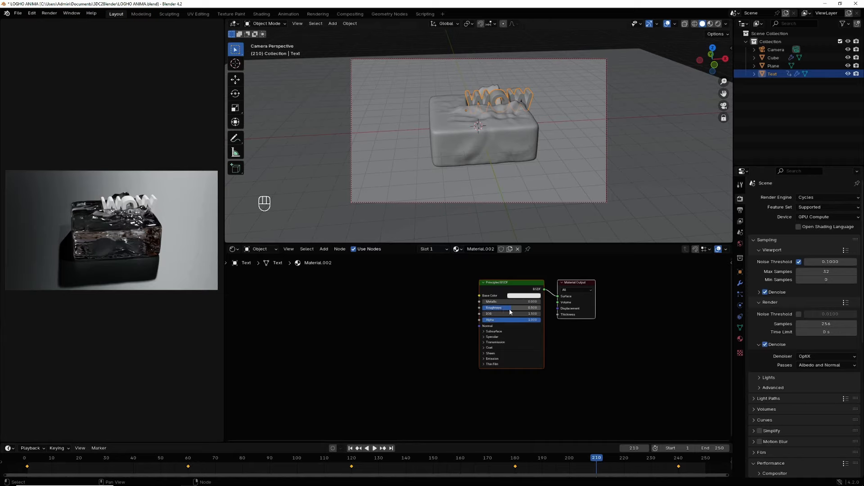
mouse_move(509, 309)
mouse_down()
mouse_move(491, 309)
mouse_move(512, 308)
mouse_up()
click(497, 289)
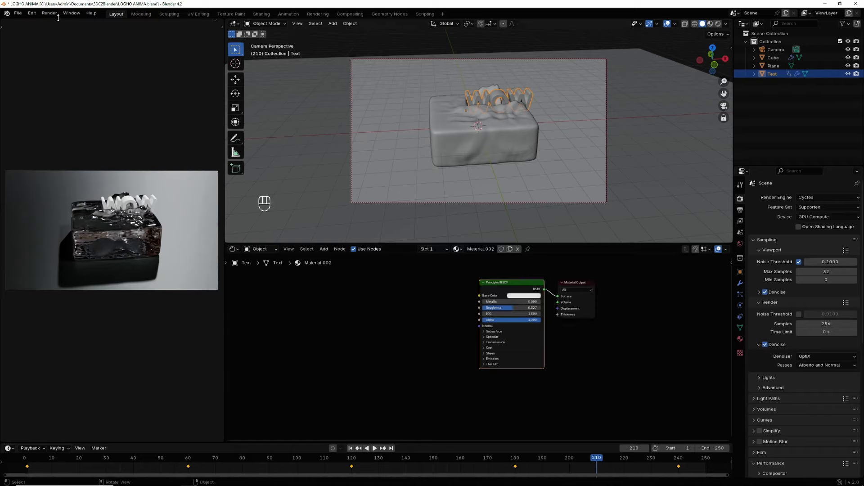
- Find the Node Wrangler add-on by searching for "NODE" in the preferences, enable it, and save the preferences
click(31, 14)
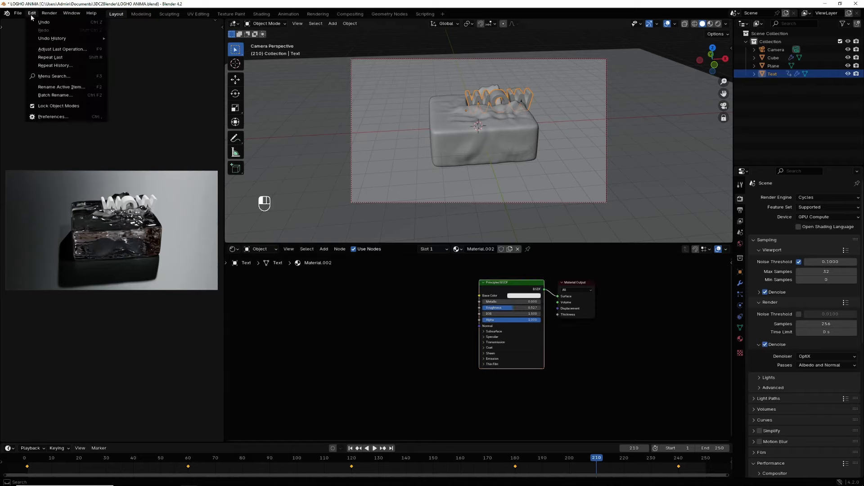
click(53, 117)
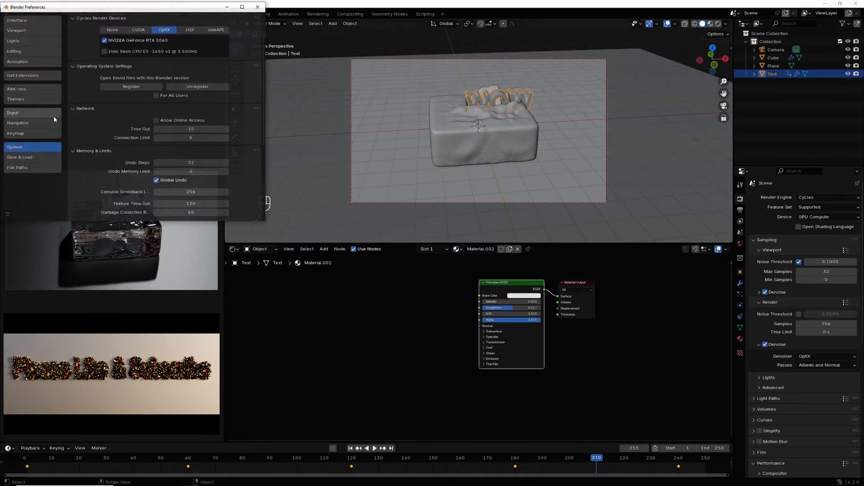
click(17, 89)
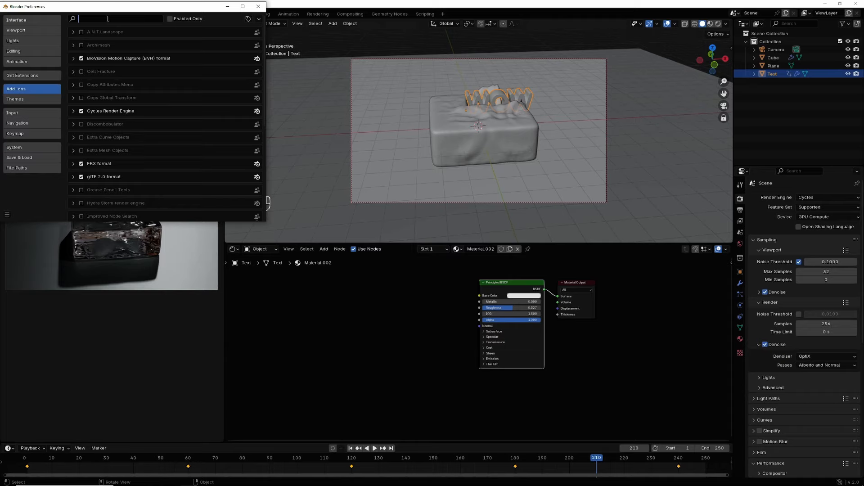
text(NO)
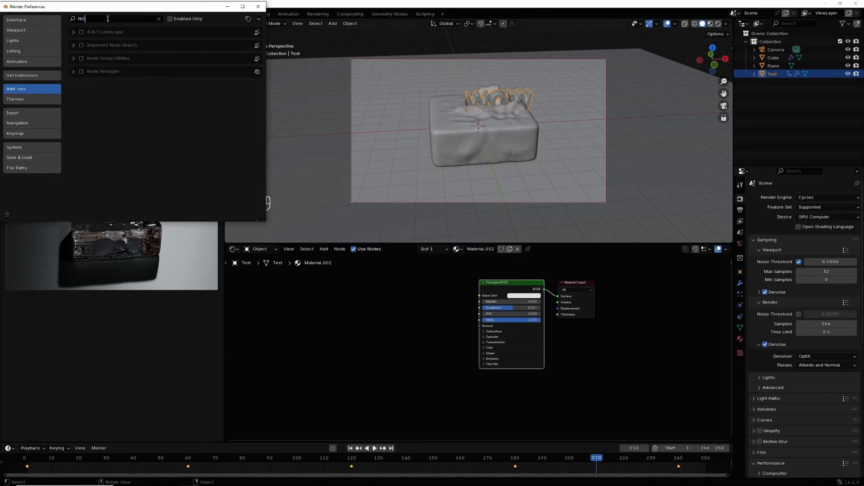
text(DE)
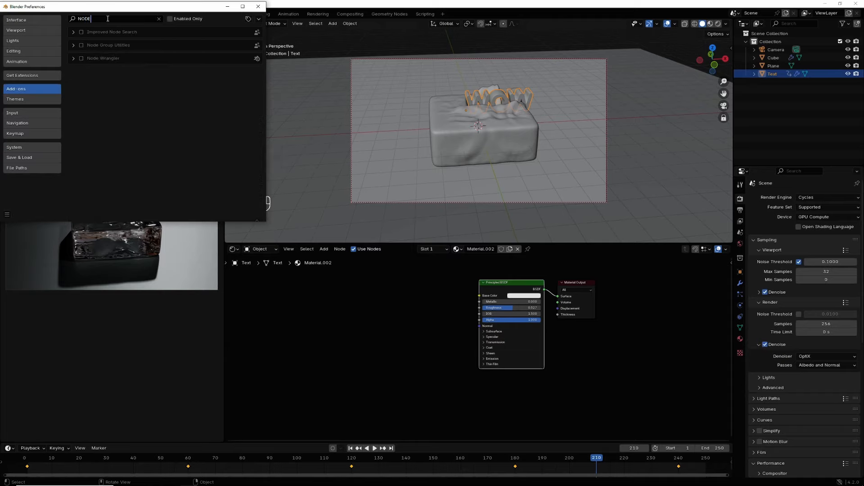
click(81, 58)
click(7, 214)
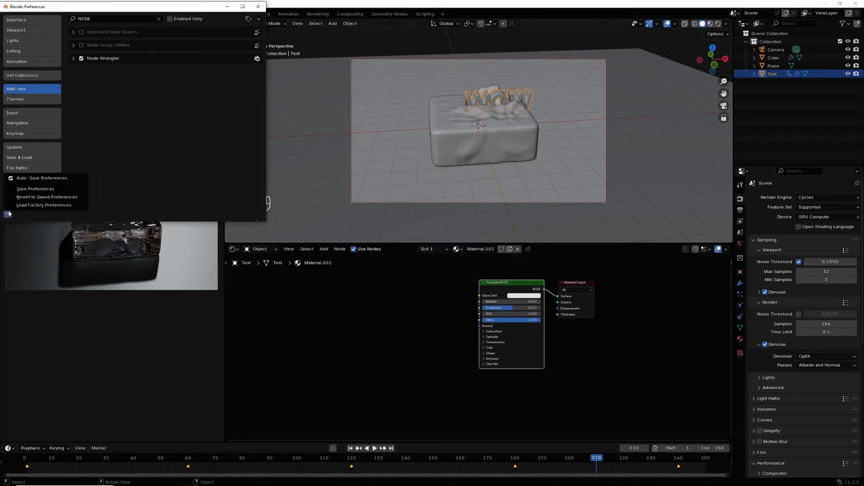
click(50, 179)
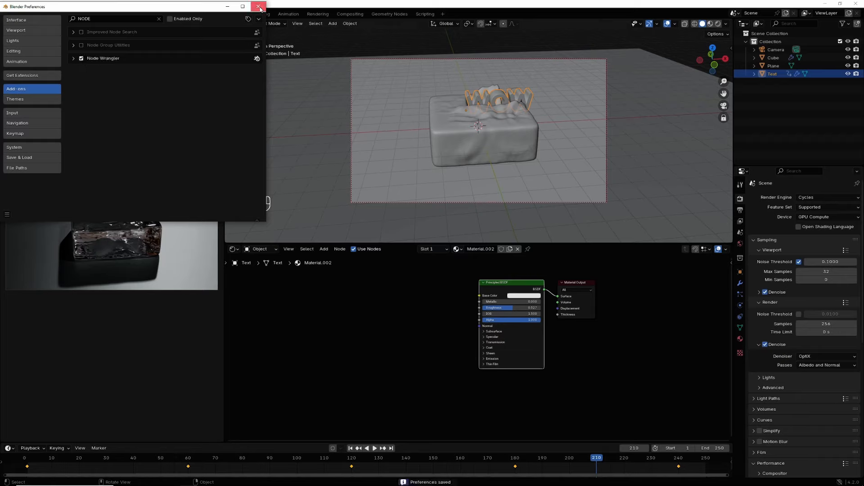
click(258, 6)
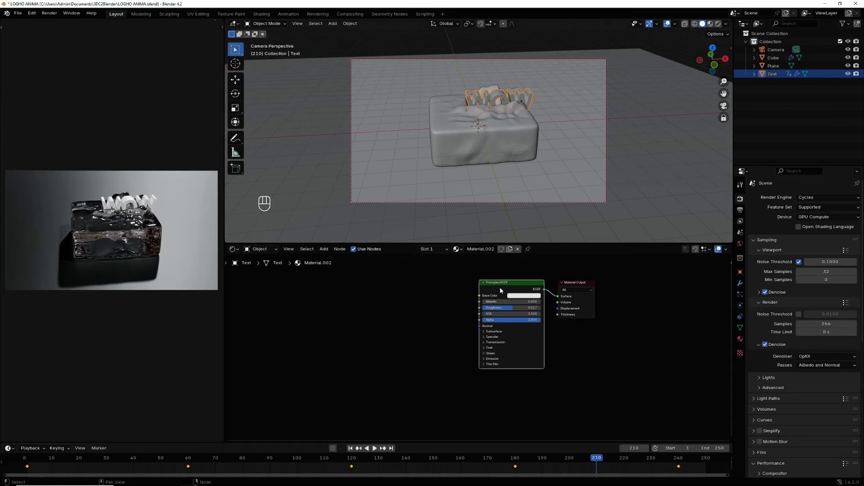
- Add an image texture setup with mapping to the WOW text's Principled BSDF and load the gray concrete image from the grunge texture folder
key(ctrl)
key(ctrl+t)
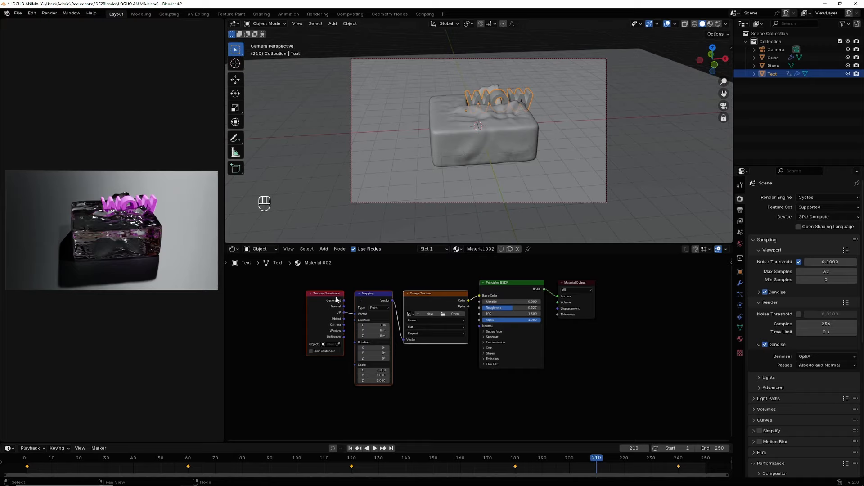
click(455, 314)
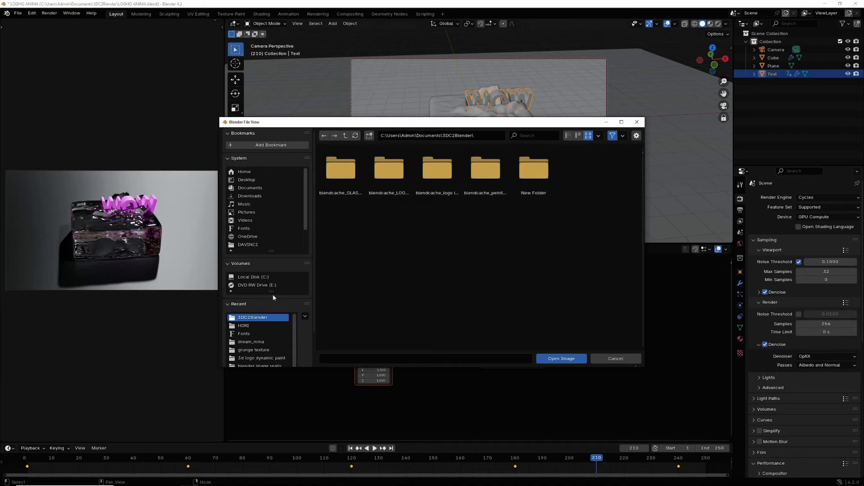
click(250, 189)
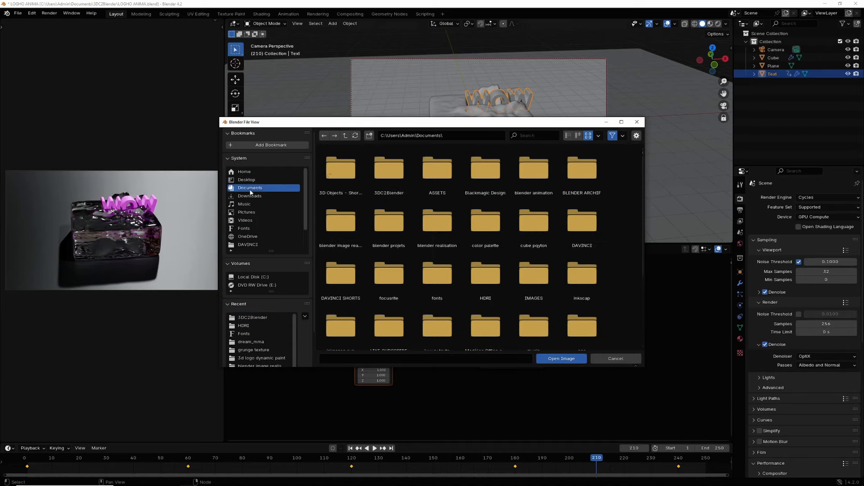
double_click(532, 282)
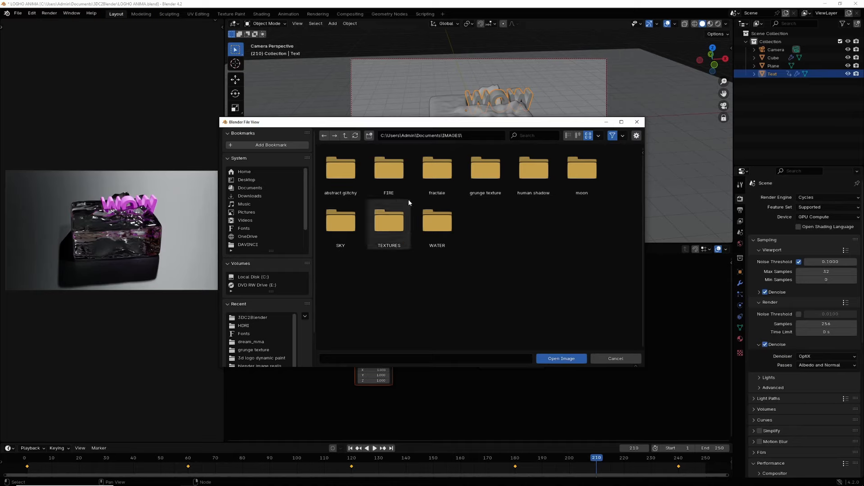
click(489, 177)
double_click(490, 177)
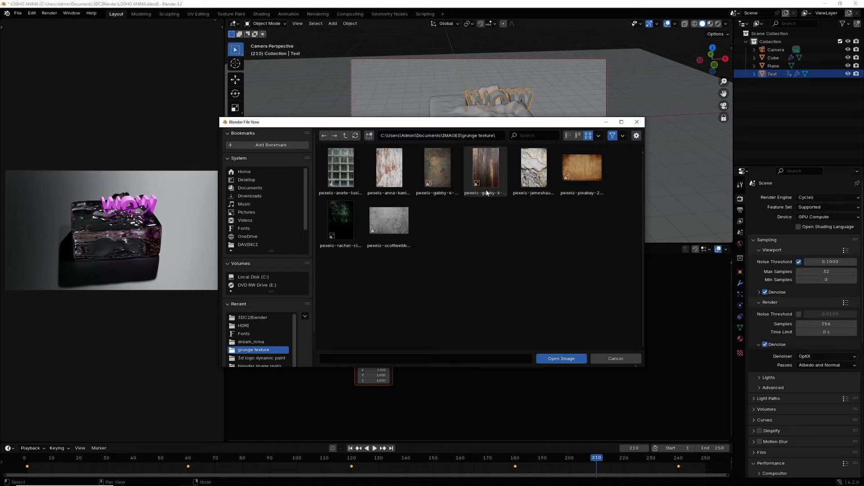
double_click(384, 219)
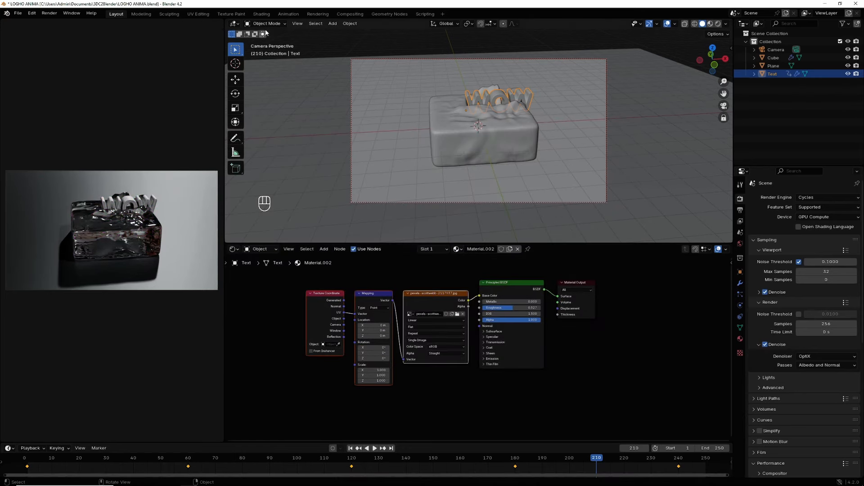
- Select the entire WOW text mesh in Edit Mode, UV-unwrap it with Project from View (Bounds), and return to Object Mode
key(Tab)
click(277, 25)
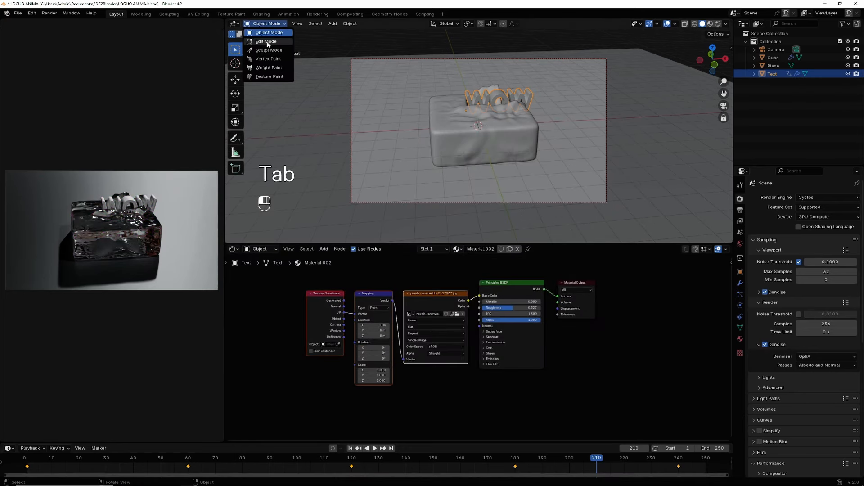
click(267, 40)
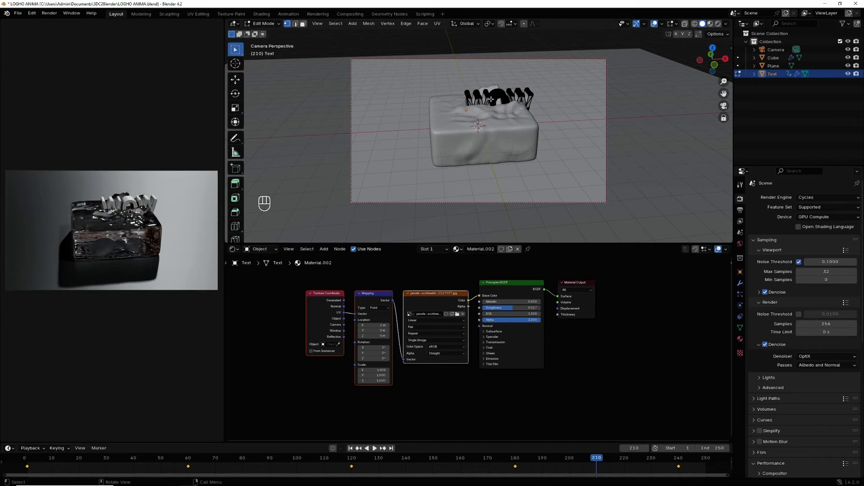
key(a)
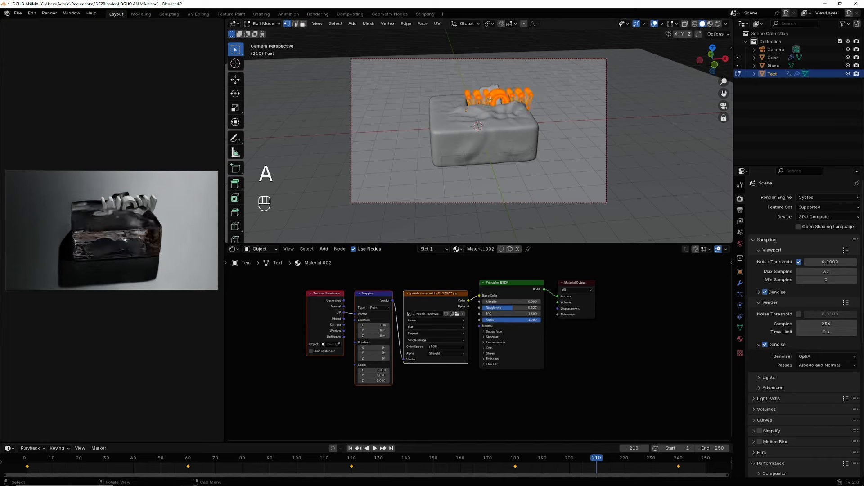
click(437, 25)
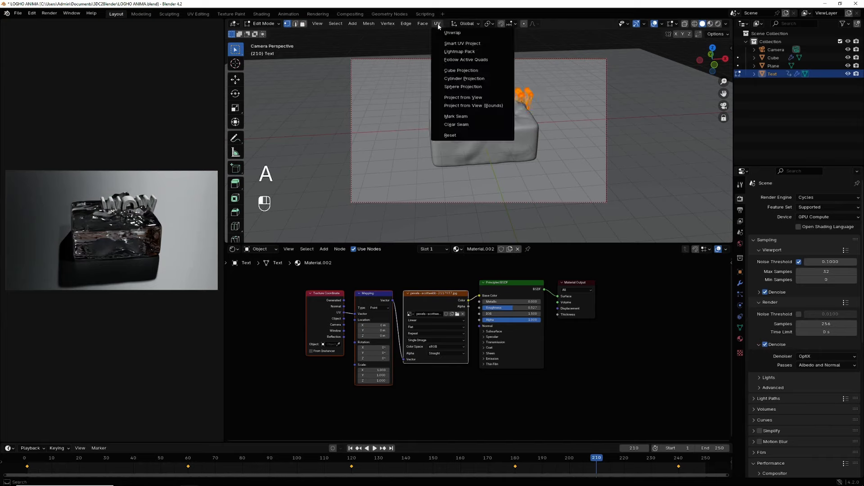
click(462, 106)
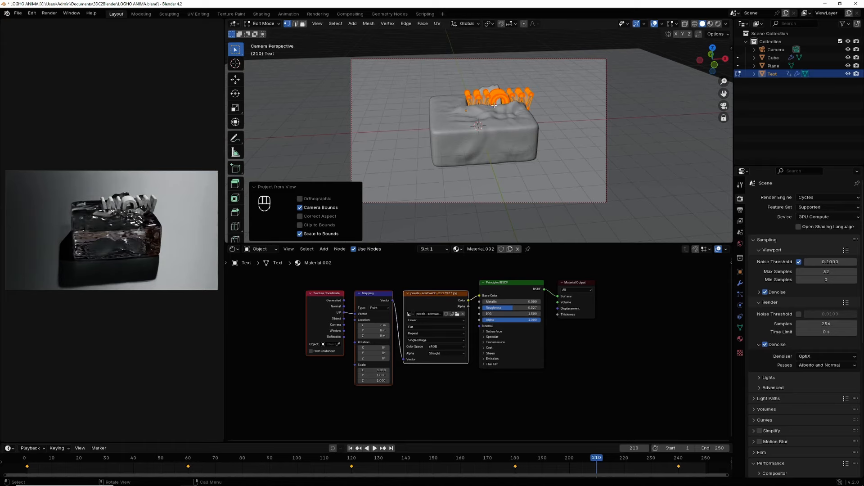
click(265, 23)
click(266, 34)
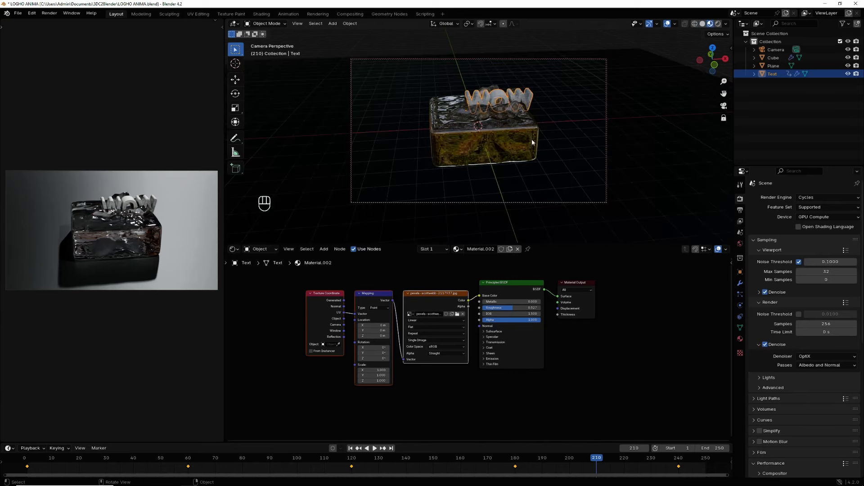
- Replace the WOW text's texture image with the orange-brown pexels-pixabay image from the grunge texture folder
scroll(622, 115, up, 3)
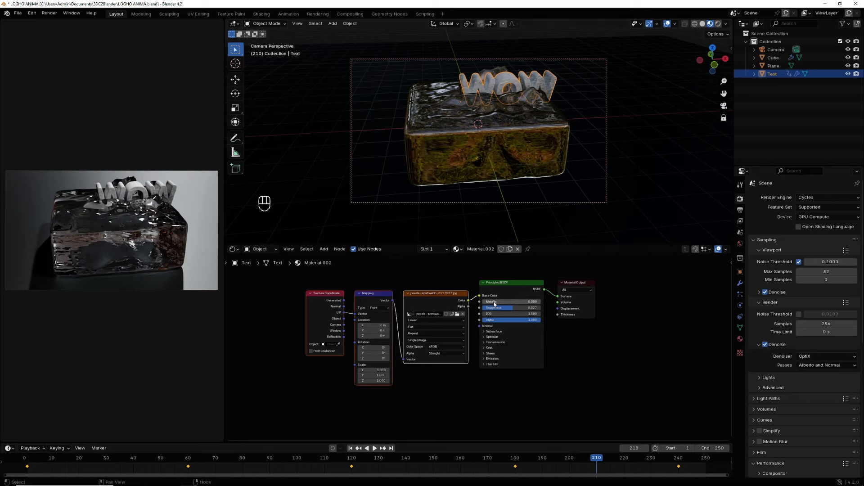
mouse_move(486, 302)
mouse_down()
mouse_move(541, 302)
mouse_move(483, 305)
mouse_up()
click(458, 314)
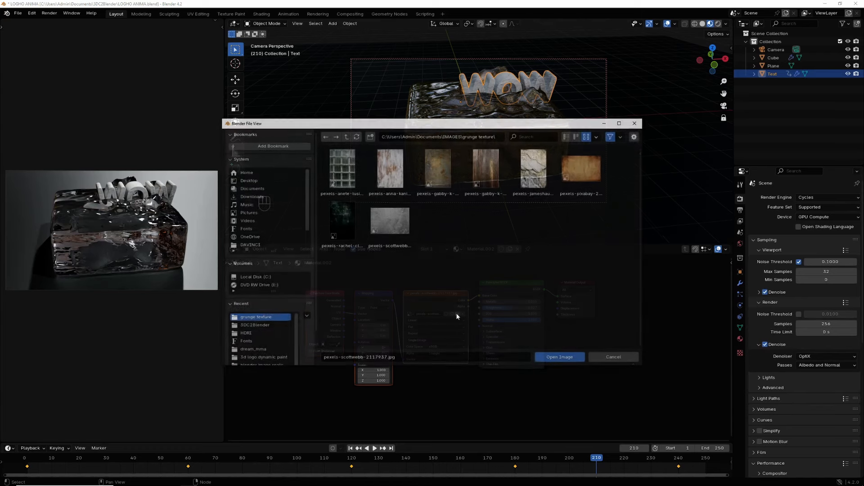
double_click(582, 173)
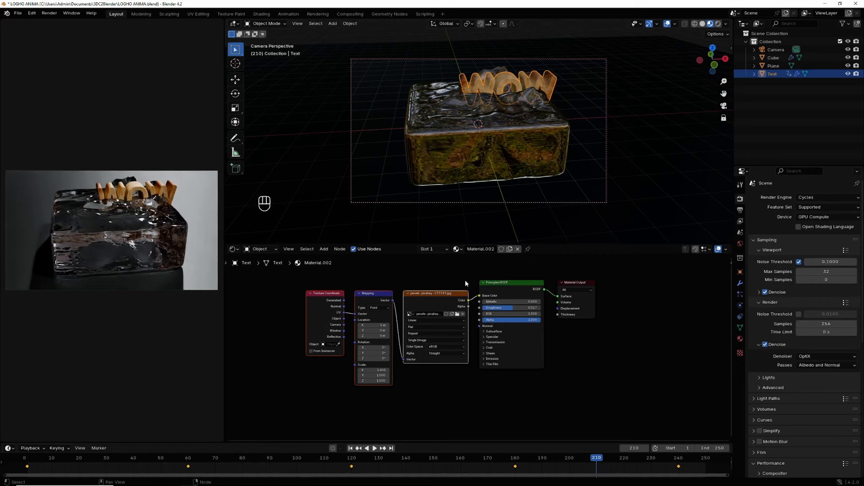
- Reproject the WOW text's UVs with Project from View (Bounds) for the new image, and set its material's metallic to 1.000
click(265, 24)
click(266, 41)
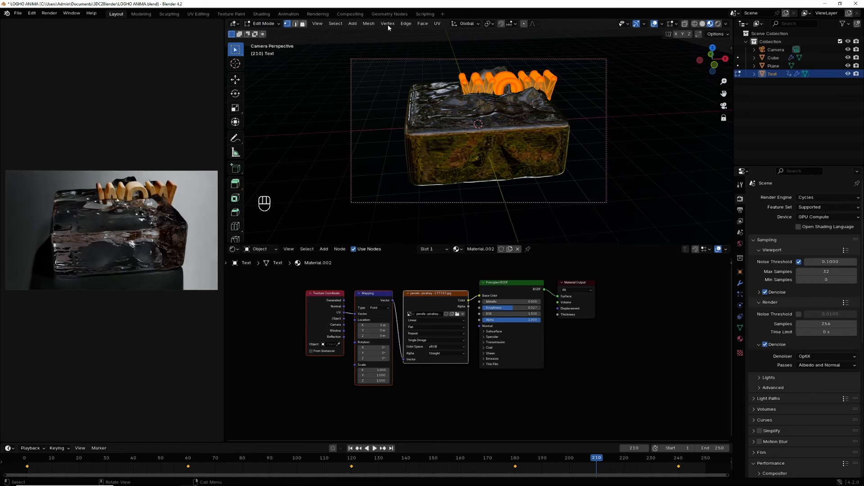
click(437, 23)
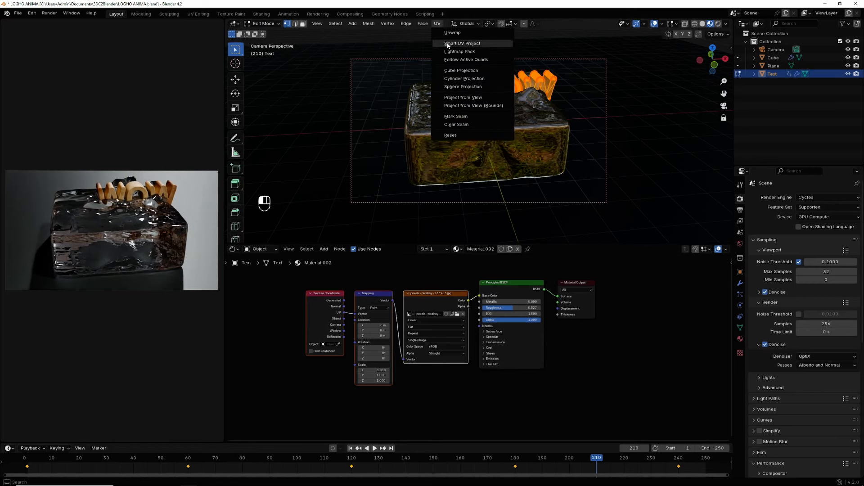
click(475, 106)
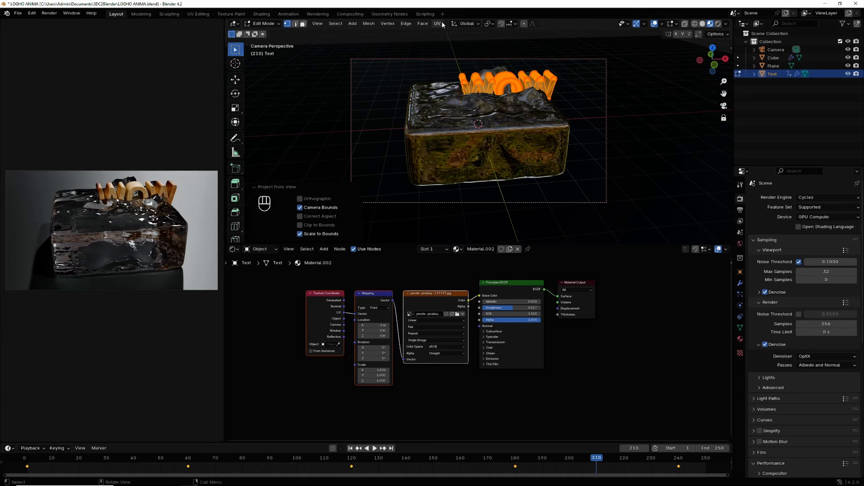
click(263, 23)
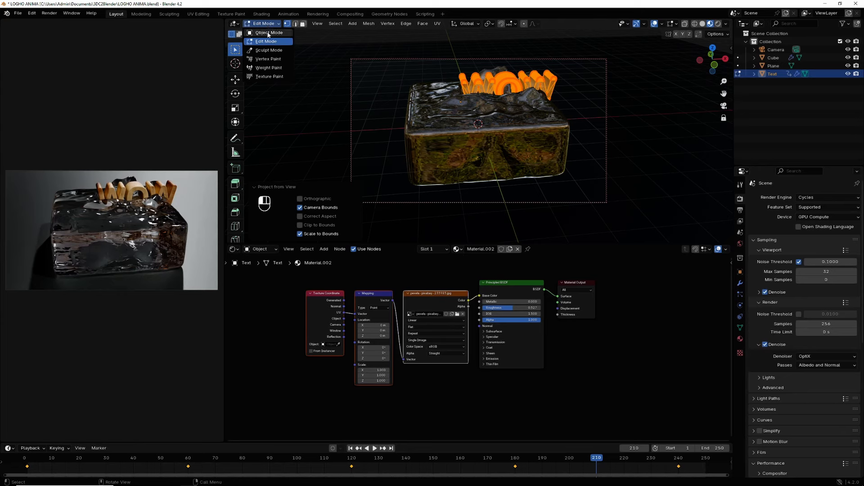
click(268, 34)
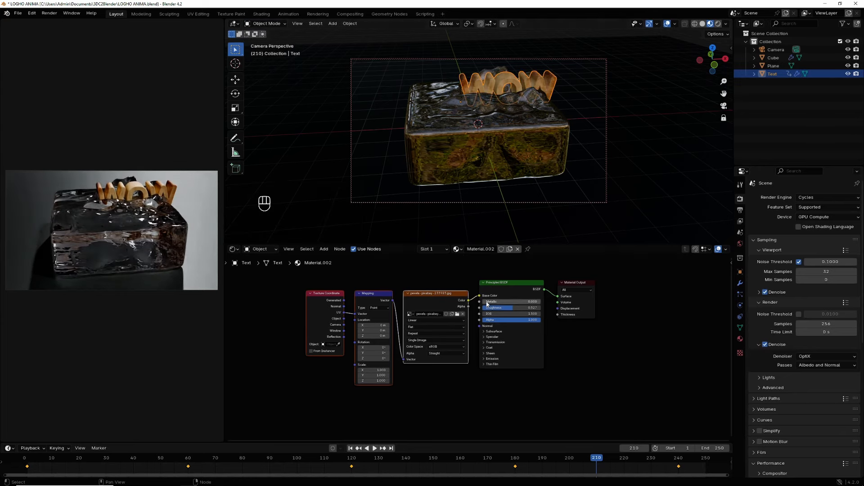
drag(487, 304, 540, 304)
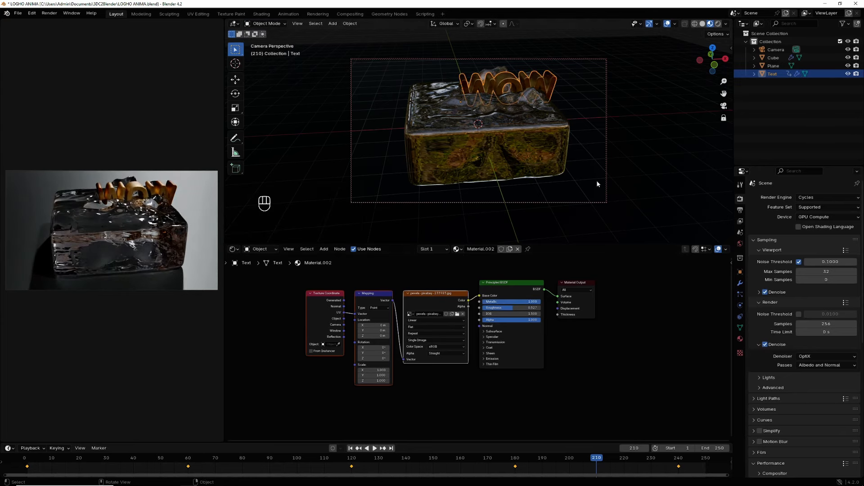
- Reframe the camera view so the whole glass cube and WOW text fit inside the frame, seen slightly from above
scroll(658, 162, up, 5)
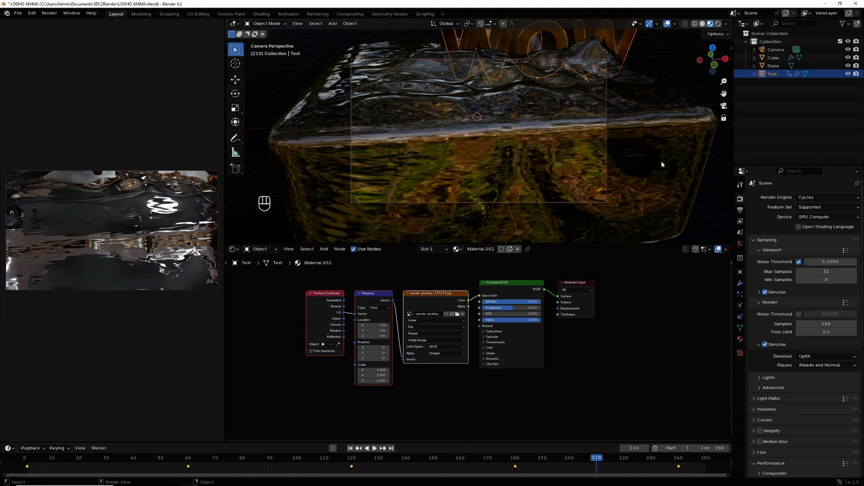
scroll(662, 165, down, 4)
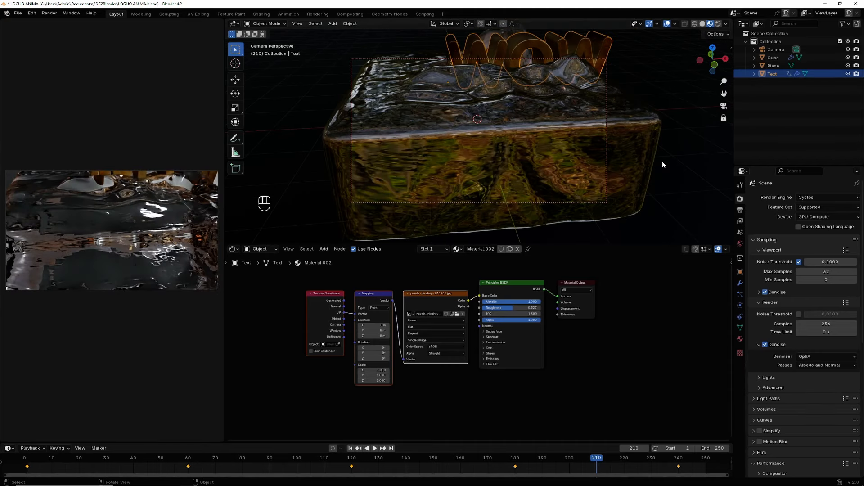
drag(724, 93, 700, 139)
scroll(724, 106, up, 4)
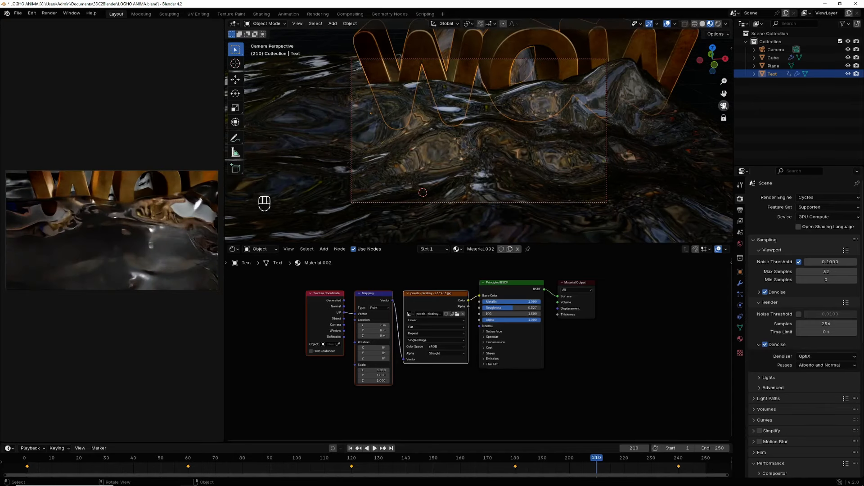
scroll(723, 105, down, 6)
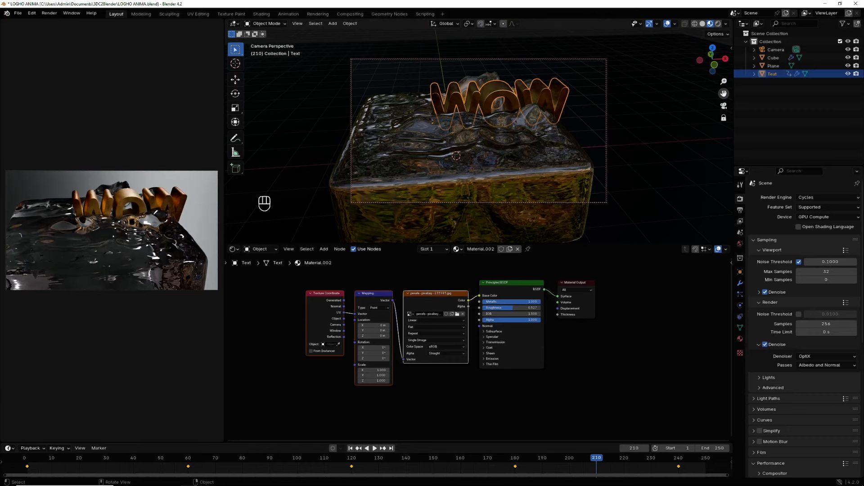
drag(723, 95, 734, 79)
scroll(676, 118, down, 3)
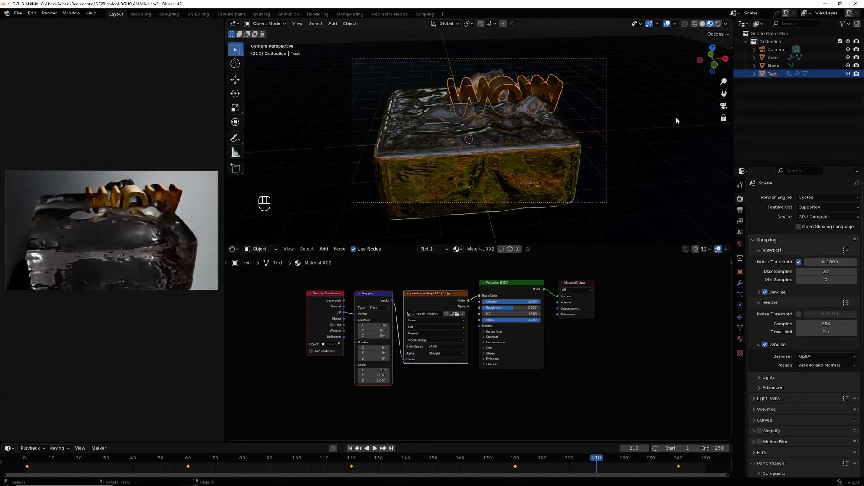
mouse_move(711, 68)
mouse_down()
mouse_move(724, 69)
mouse_move(718, 77)
mouse_up()
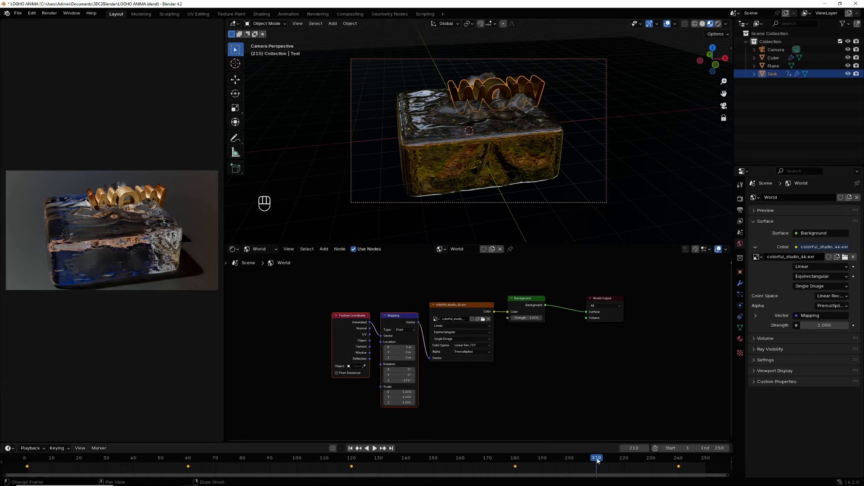
- Play the animation briefly, go to frame 186, and render it as a still image to check the materials and lighting
key(space)
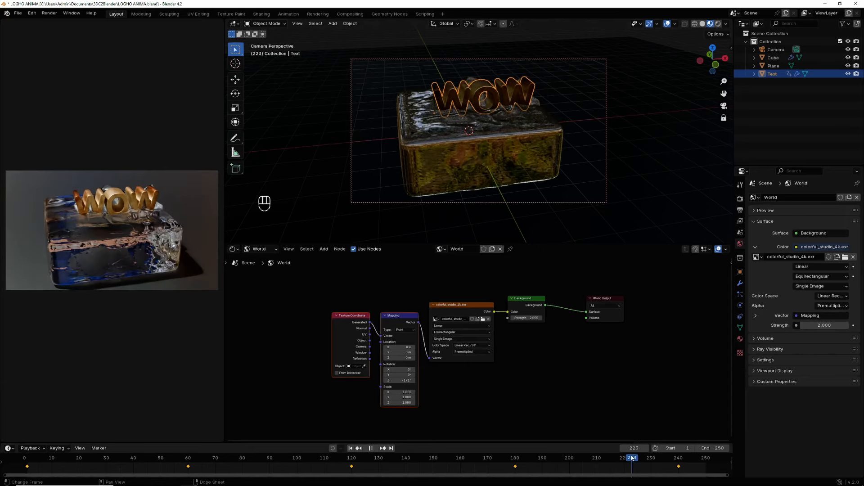
drag(603, 459, 531, 471)
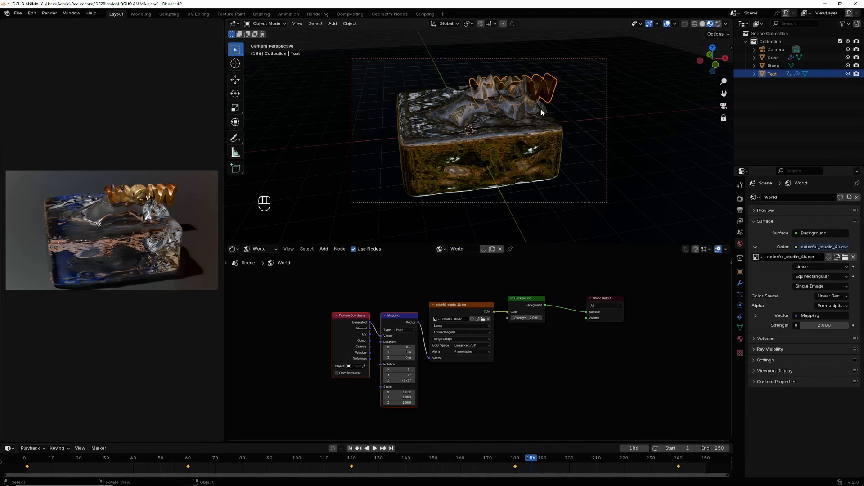
click(47, 14)
click(63, 22)
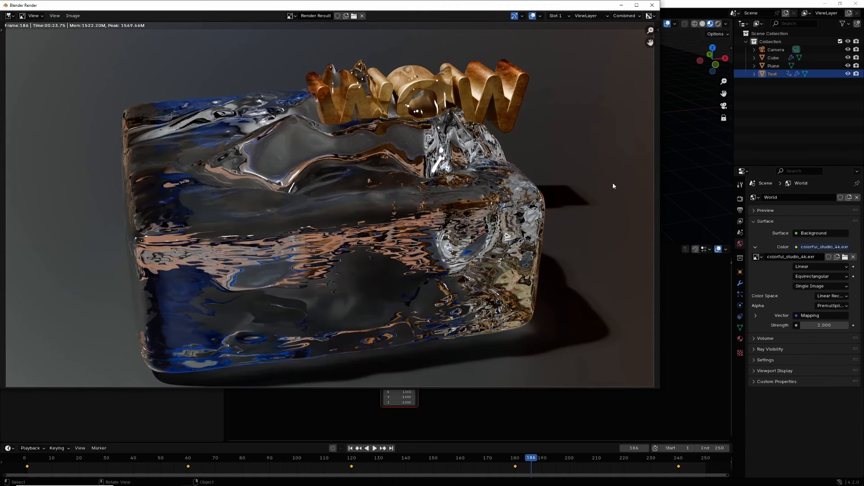
scroll(582, 145, down, 3)
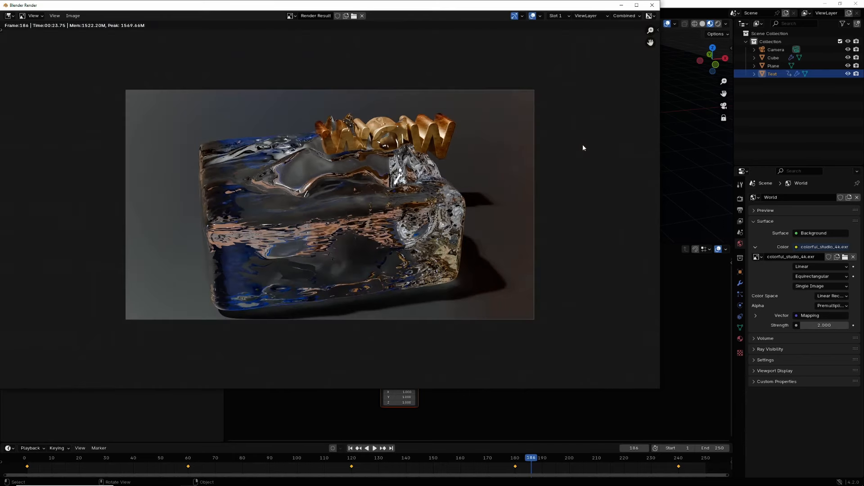
scroll(583, 144, up, 1)
click(653, 4)
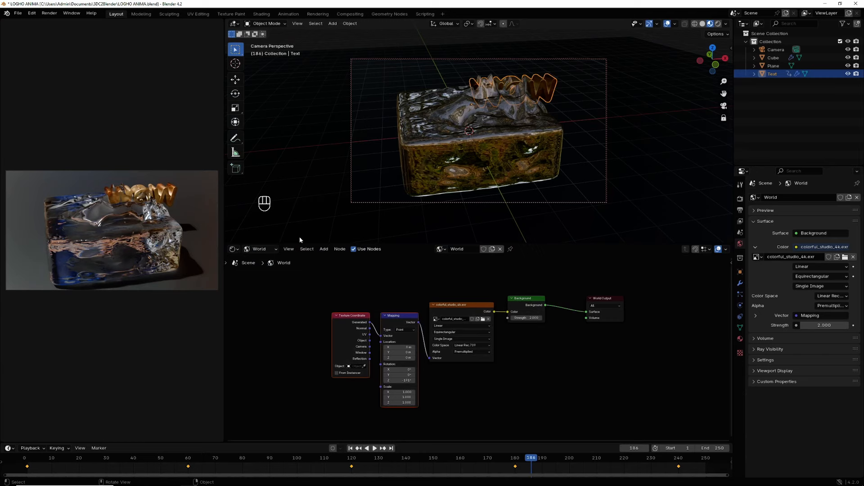
- Switch the Shader Editor to object shaders and raise the floor plane about 0.054 m along the global Z axis
click(260, 249)
click(265, 271)
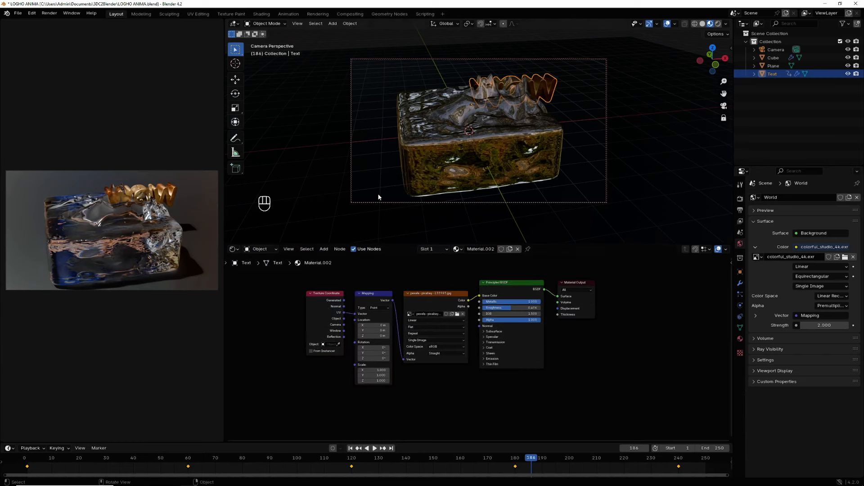
click(645, 194)
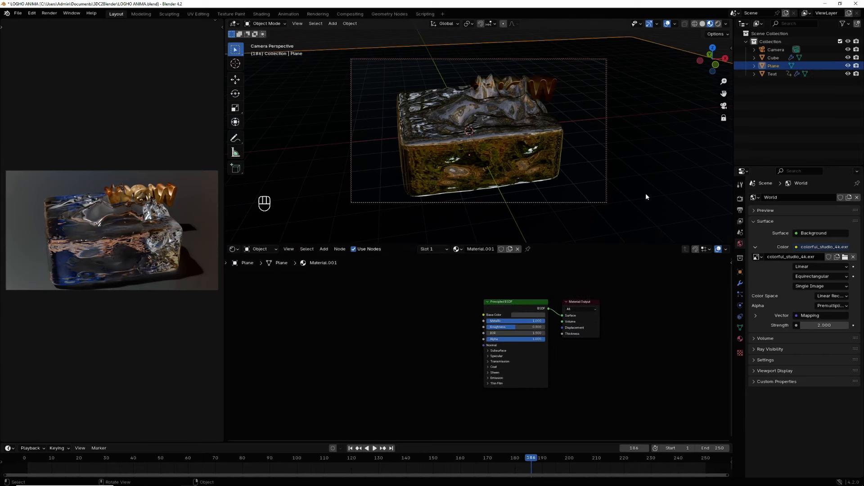
key(g)
key(g)
key(g)
key(g)
key(g)
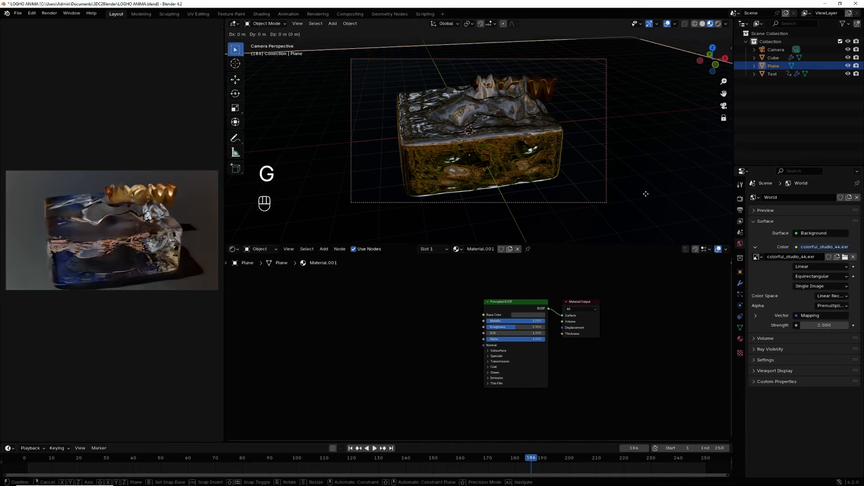
key(z)
key(z)
key(z)
key(z)
key(z)
key(z)
key(z)
key(z)
key(z)
key(z)
key(z)
key(z)
key(z)
key(z)
key(z)
key(z)
key(z)
key(z)
key(z)
key(z)
key(z)
key(z)
key(z)
key(z)
key(z)
key(z)
key(z)
key(z)
key(z)
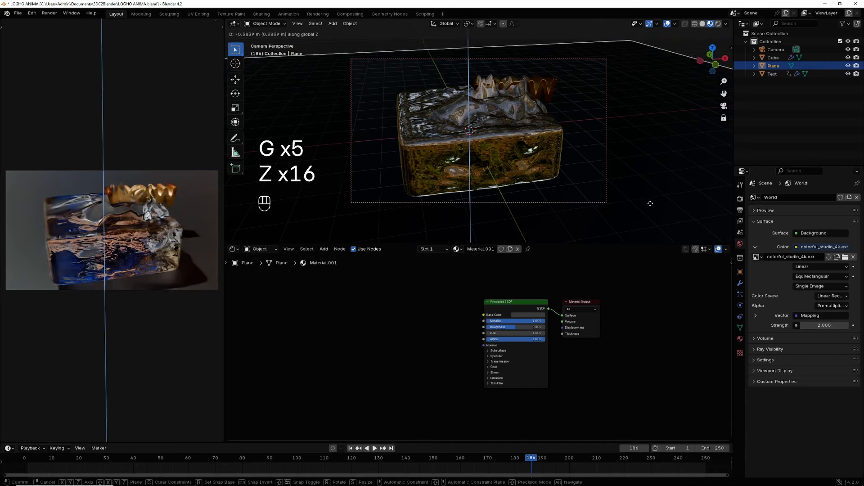
key(z)
key(z)
key(z)
key(z)
key(z)
key(z)
key(z)
key(z)
key(z)
key(z)
key(z)
key(z)
key(z)
key(z)
key(z)
key(z)
key(z)
key(z)
key(z)
key(z)
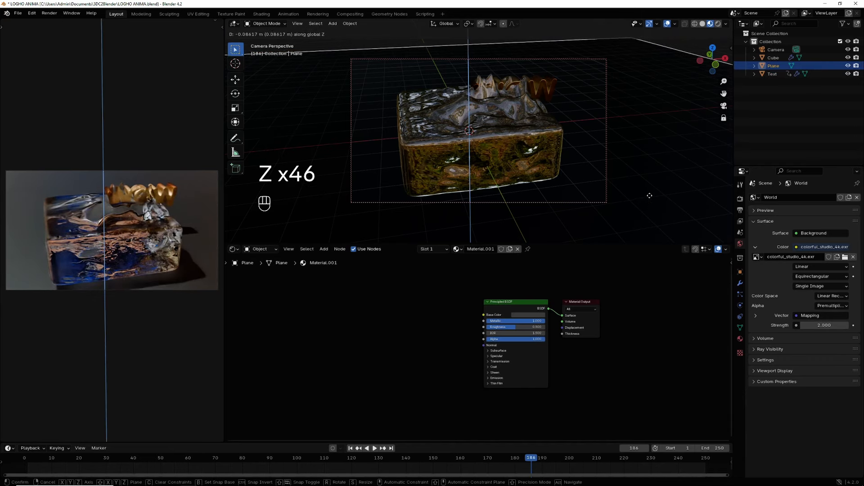
key(z)
key(z)
key(z)
key(z)
key(z)
key(z)
key(z)
key(z)
key(z)
key(z)
key(z)
key(z)
key(z)
key(z)
key(z)
key(z)
key(z)
key(z)
key(z)
key(z)
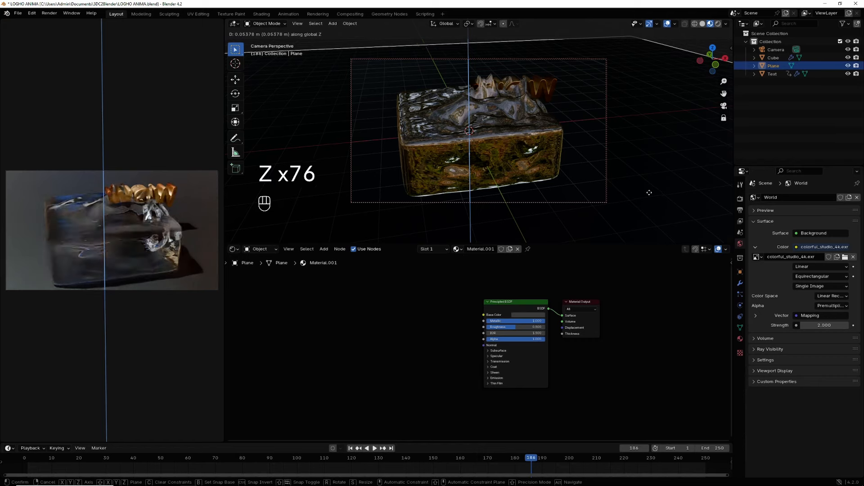
key(z)
key(z)
key(z)
key(z)
key(z)
key(z)
key(z)
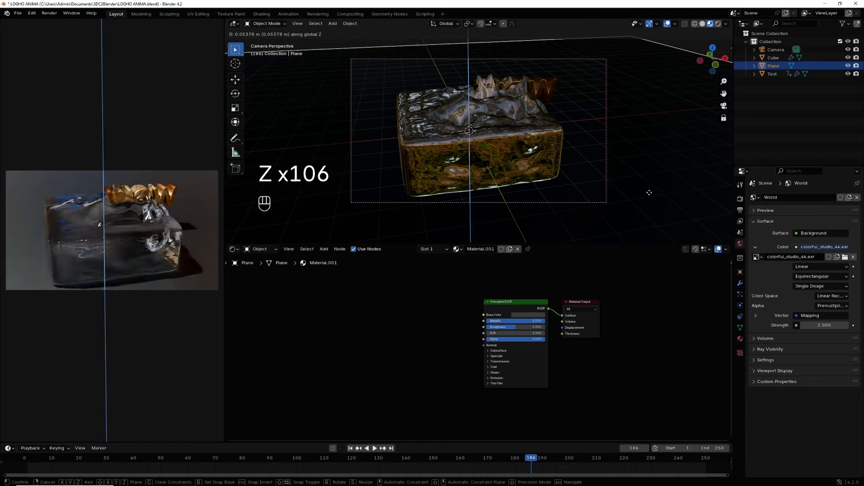
click(649, 192)
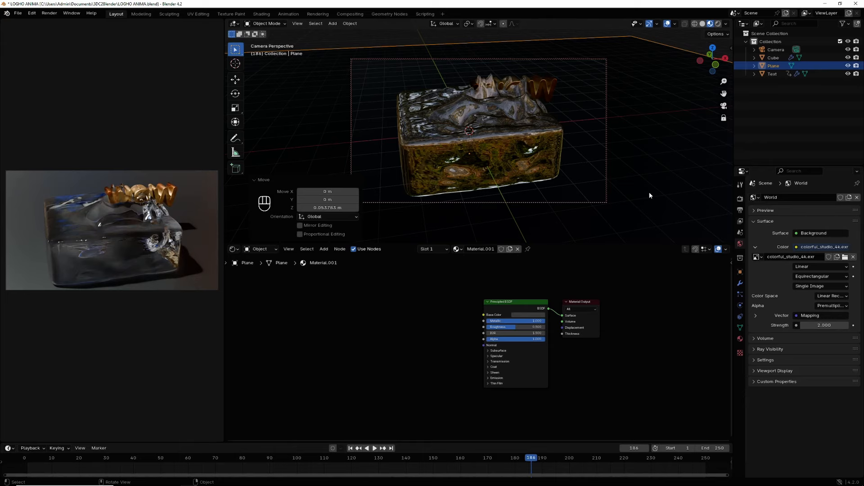
- Raise the floor plane a further 0.028 m or so along the global Z axis
key(g)
key(g)
key(g)
key(z)
key(z)
key(z)
key(z)
key(z)
key(z)
key(z)
key(z)
key(z)
key(z)
key(z)
key(z)
key(z)
key(z)
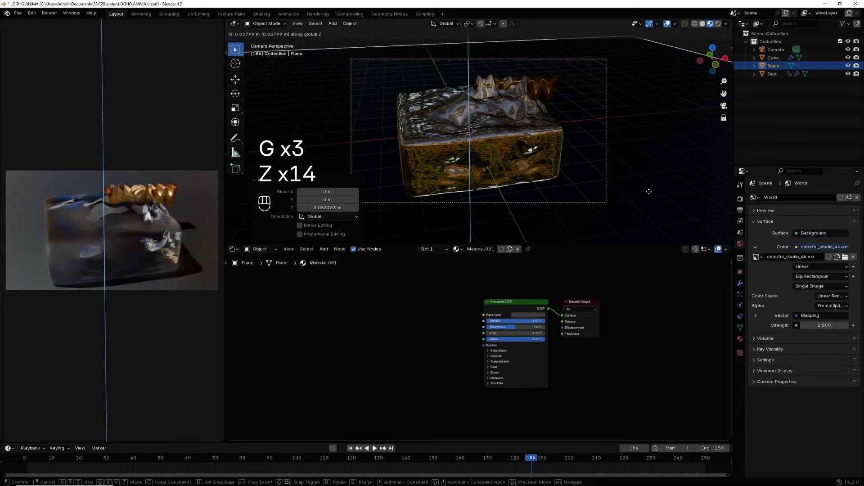
key(z)
key(z)
key(z)
key(z)
key(z)
key(z)
key(z)
key(z)
key(z)
key(z)
key(z)
key(z)
key(z)
key(z)
key(z)
key(z)
key(z)
key(z)
key(z)
key(z)
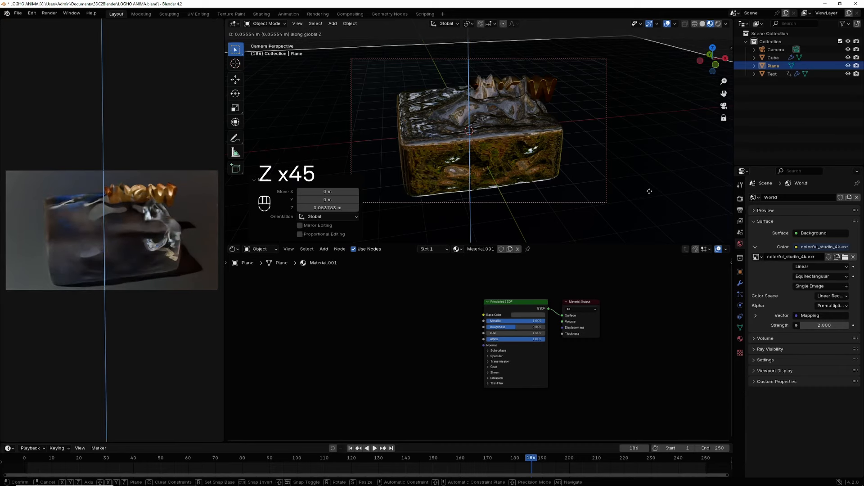
key(z)
key(z)
key(z)
key(z)
key(z)
key(z)
key(z)
key(z)
key(z)
key(z)
key(z)
key(z)
key(z)
key(z)
key(z)
key(z)
key(z)
key(z)
key(z)
key(z)
click(649, 191)
key(z)
key(z)
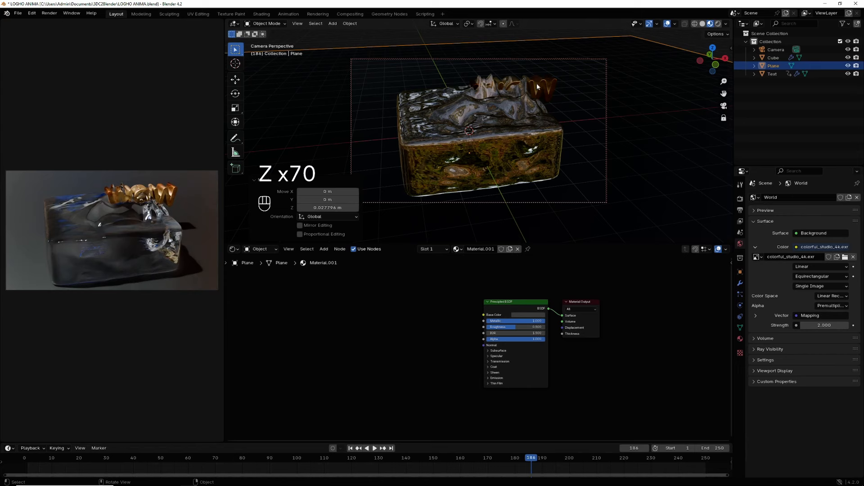
- Disconnect the image texture from the WOW text material's base color and set the material's metallic to 0.000
click(511, 92)
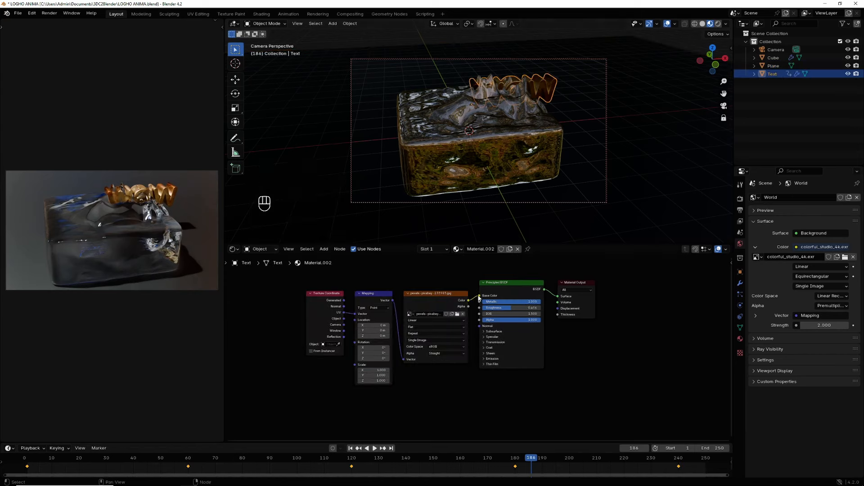
drag(480, 295, 406, 294)
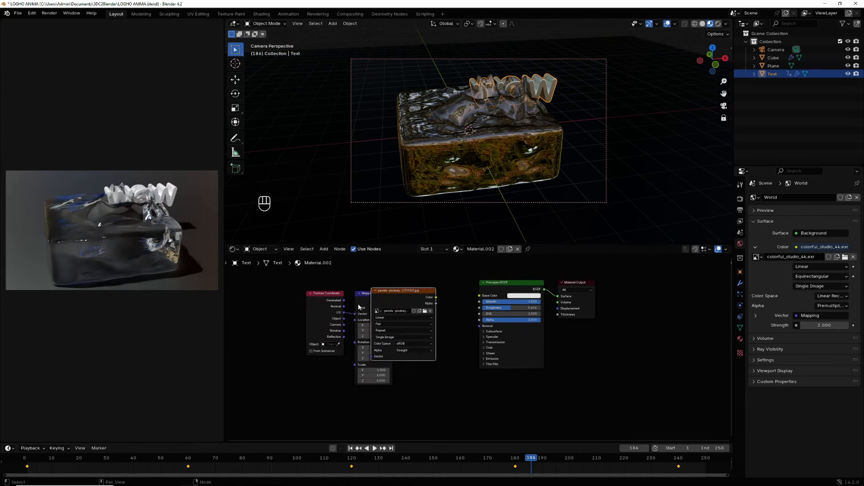
drag(355, 305, 324, 302)
click(300, 301)
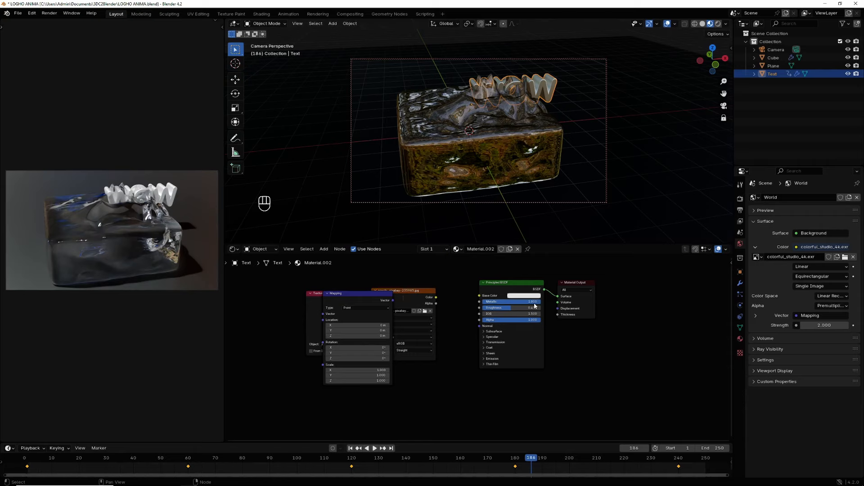
drag(540, 302, 512, 312)
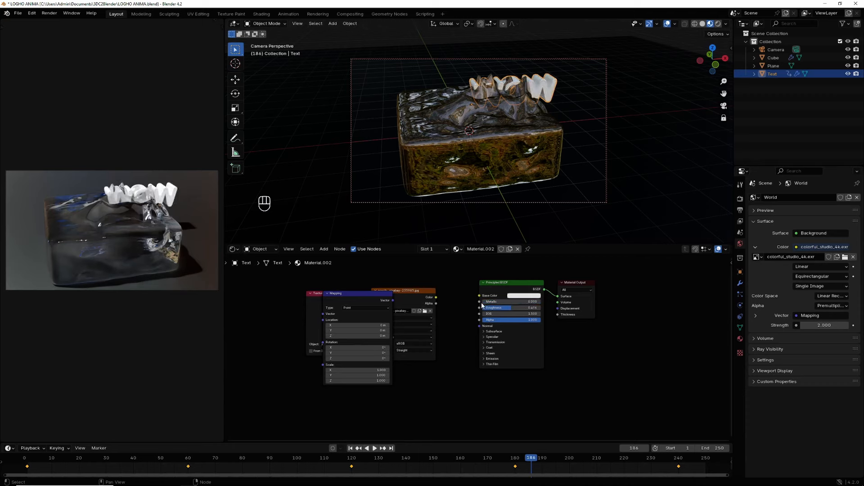
click(510, 289)
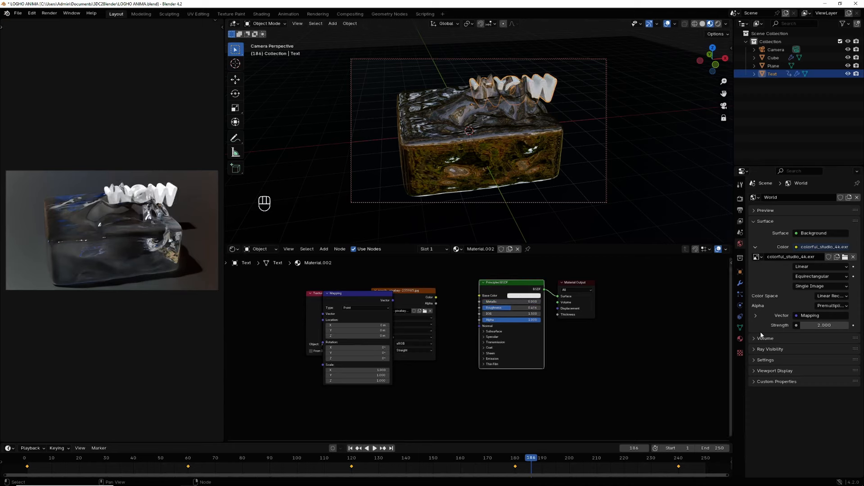
- Replace the WOW text's surface shader with Glossy BSDF and set its roughness to about 0.039
click(740, 339)
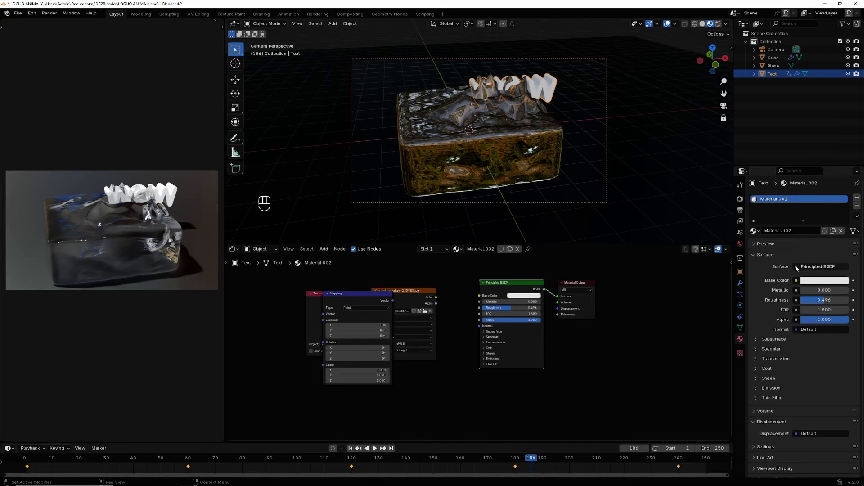
click(817, 267)
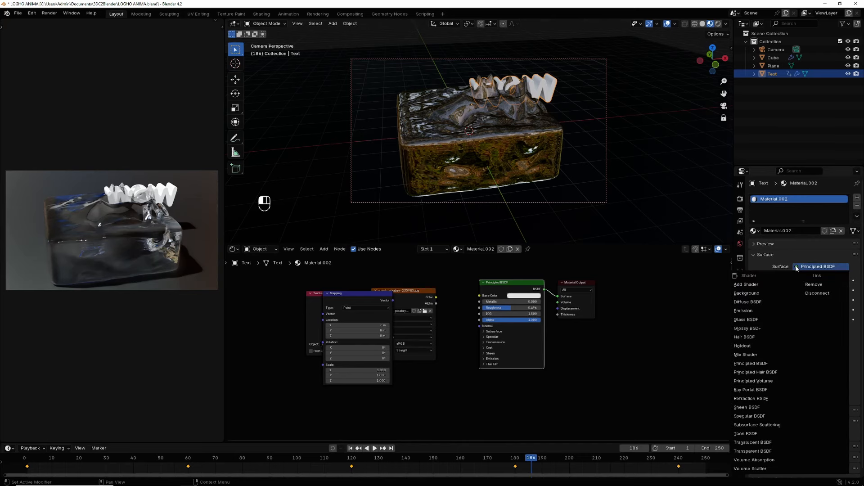
click(751, 329)
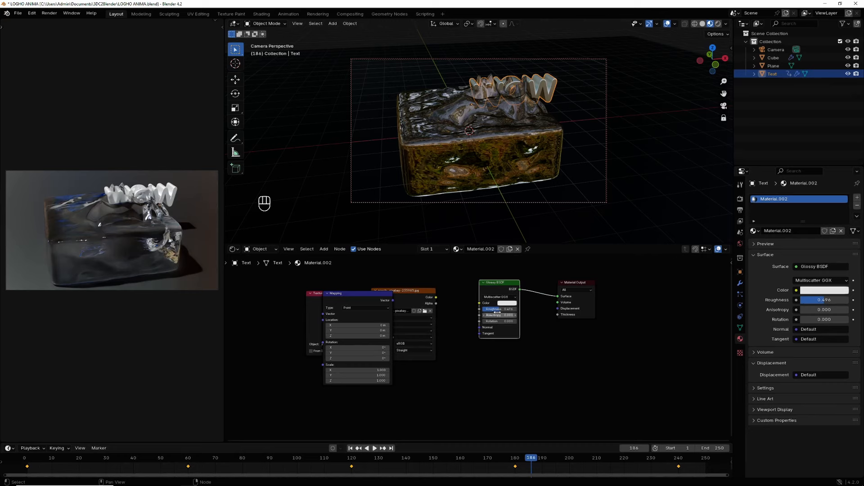
drag(499, 310, 484, 310)
drag(484, 309, 482, 309)
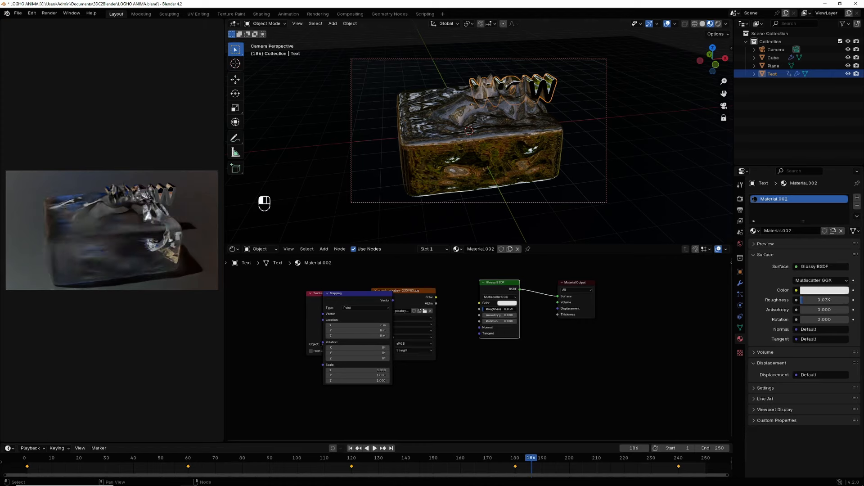
drag(484, 309, 485, 310)
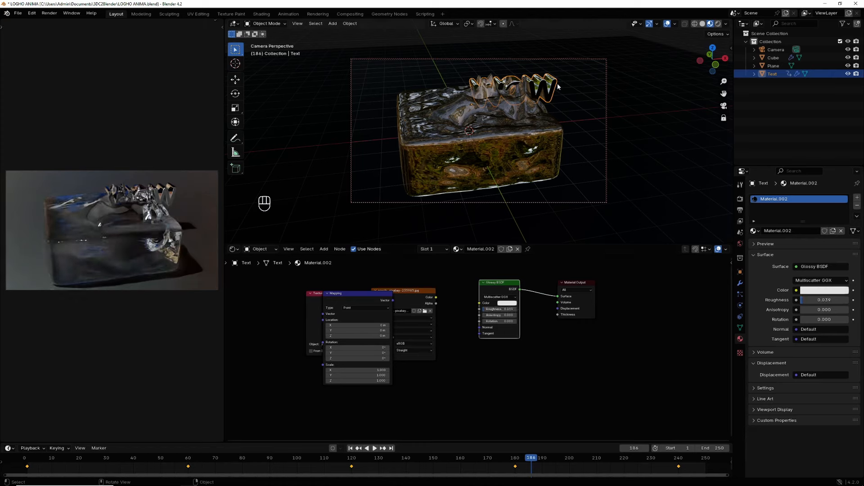
- Scale the WOW text up uniformly by about 1.399
key(s)
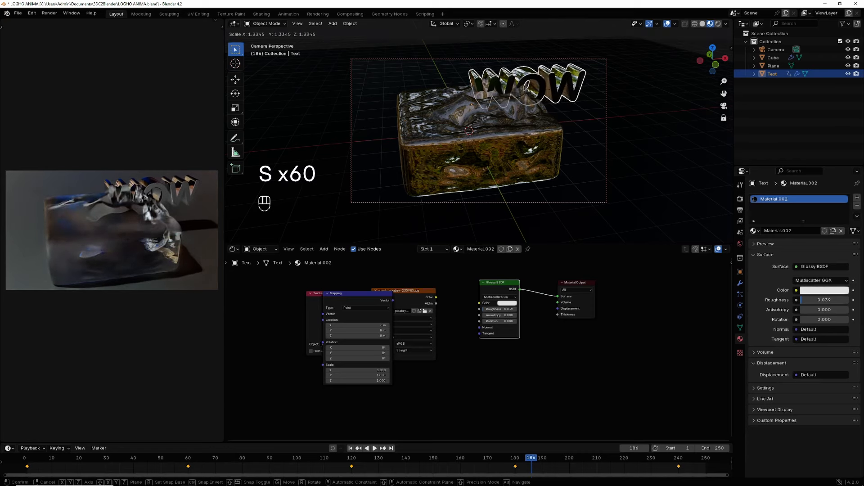
click(593, 82)
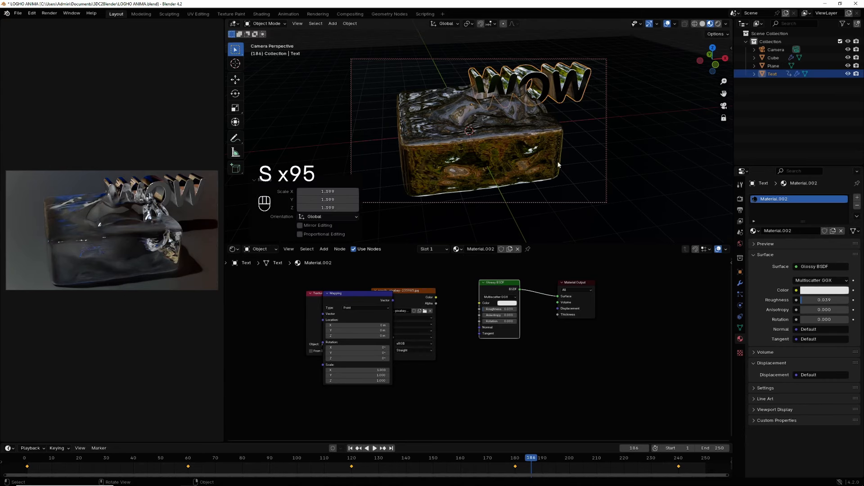
scroll(558, 162, down, 1)
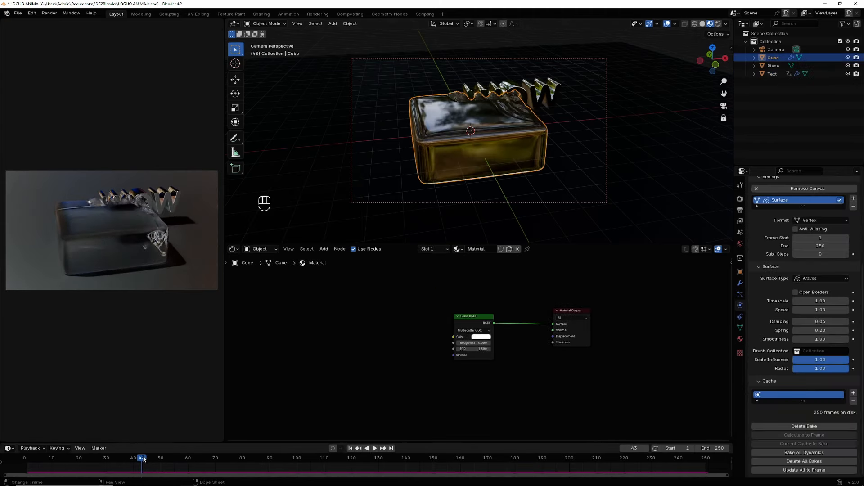
- At frame 1, move the WOW text about 0.776 m in the negative global X direction
drag(144, 459, 26, 470)
key(space)
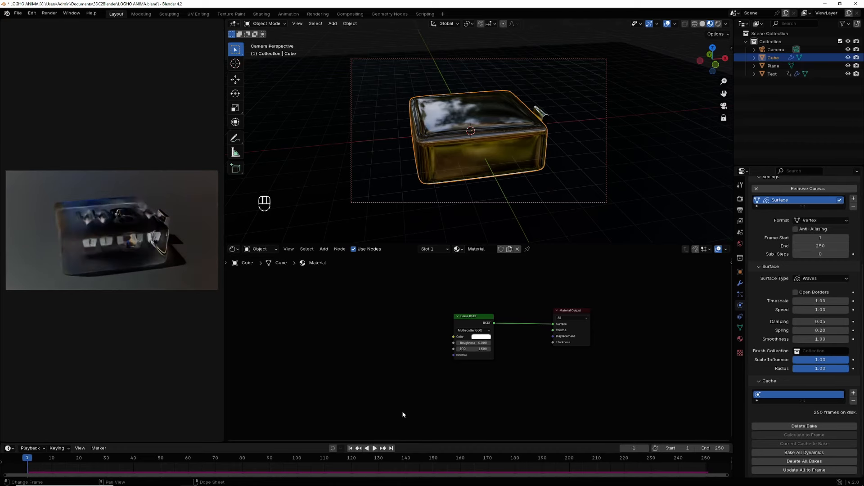
key(space)
click(545, 117)
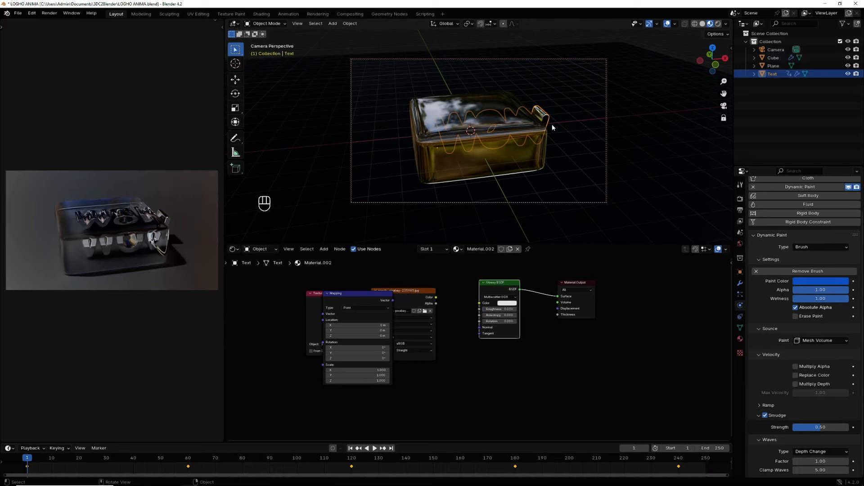
key(g)
key(x)
key(x)
key(x)
key(x)
key(x)
key(x)
key(x)
key(x)
key(x)
key(x)
key(x)
key(x)
key(x)
key(x)
key(x)
key(x)
key(x)
key(x)
key(x)
key(x)
key(x)
key(x)
key(x)
key(x)
key(x)
key(x)
key(x)
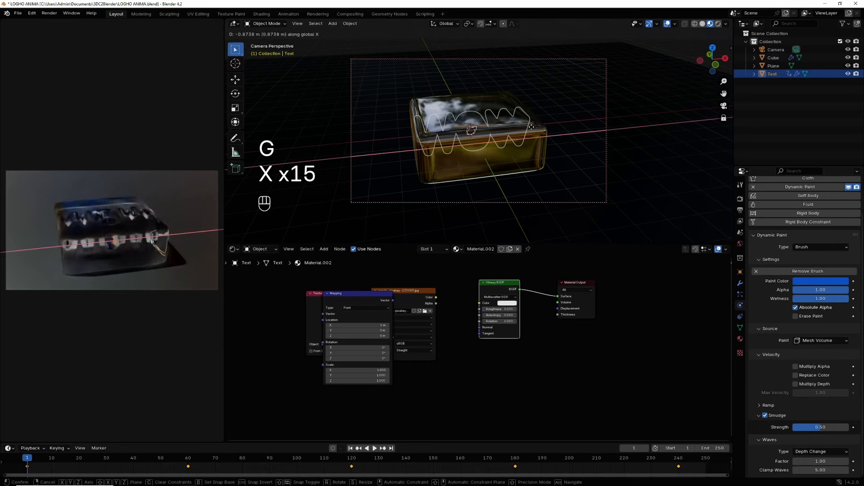
key(x)
key(x)
key(x)
key(x)
key(x)
click(533, 127)
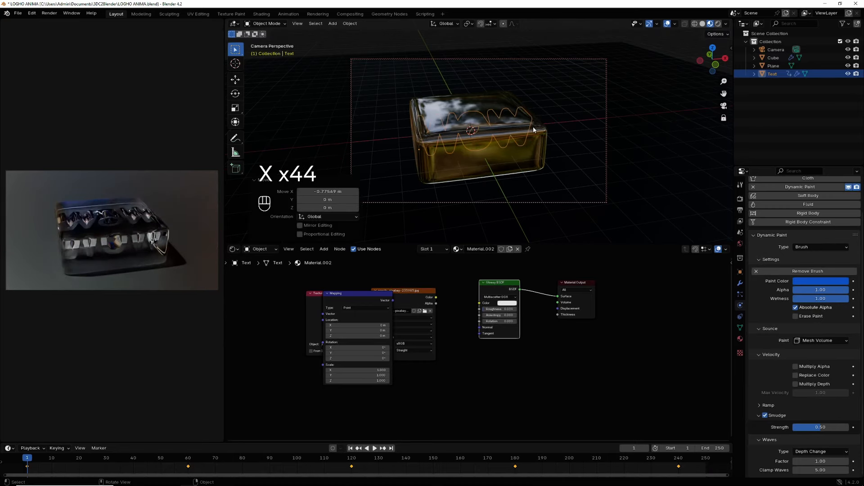
- Lower the WOW text about 0.776 m along the global Z axis
key(g)
key(z)
key(z)
key(z)
key(z)
key(z)
key(z)
key(z)
key(z)
key(z)
key(z)
key(z)
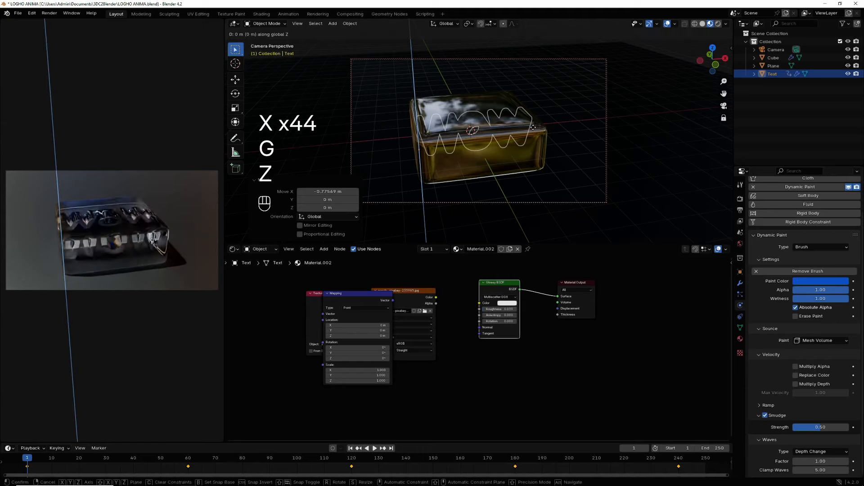
key(z)
key(z)
key(z)
key(z)
key(z)
key(z)
key(z)
key(z)
key(z)
key(z)
key(z)
key(z)
key(z)
key(z)
key(z)
key(z)
key(z)
key(z)
key(z)
key(z)
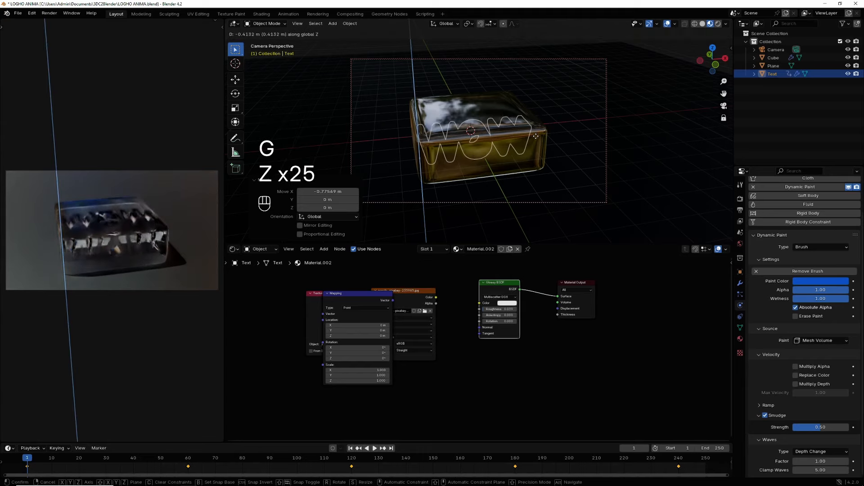
key(z)
key(z)
key(z)
key(z)
key(z)
key(z)
key(z)
key(z)
key(z)
key(z)
key(z)
key(z)
key(z)
key(z)
key(z)
key(z)
key(z)
key(z)
key(z)
key(z)
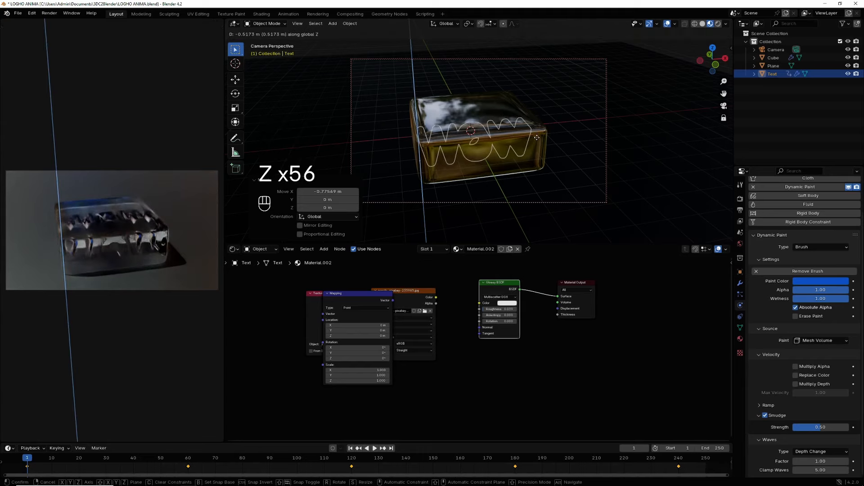
key(z)
key(z)
key(z)
key(z)
key(z)
key(z)
key(z)
key(z)
key(z)
key(z)
key(z)
key(z)
key(z)
key(z)
click(539, 143)
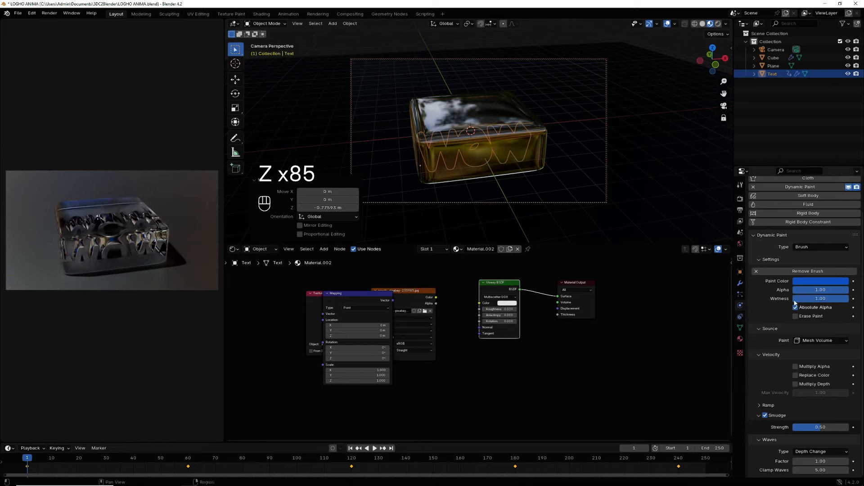
- Replace the WOW text's location keyframes at frame 1 with its current position
click(740, 272)
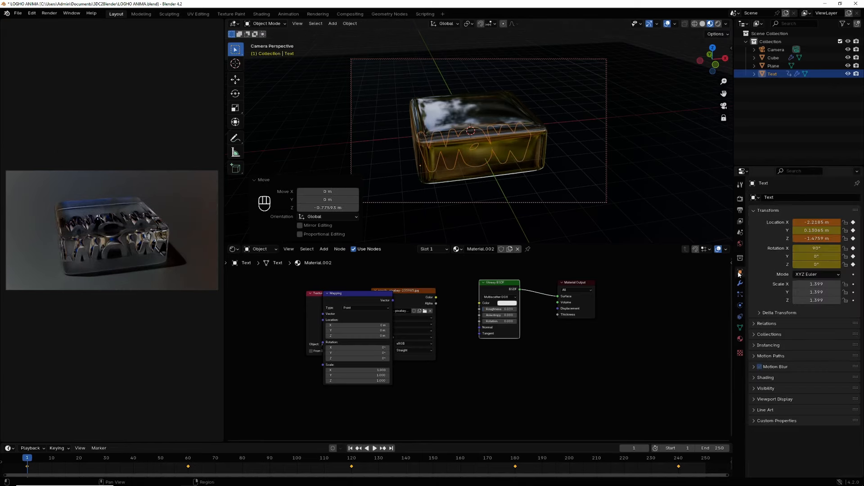
right_click(821, 222)
click(775, 223)
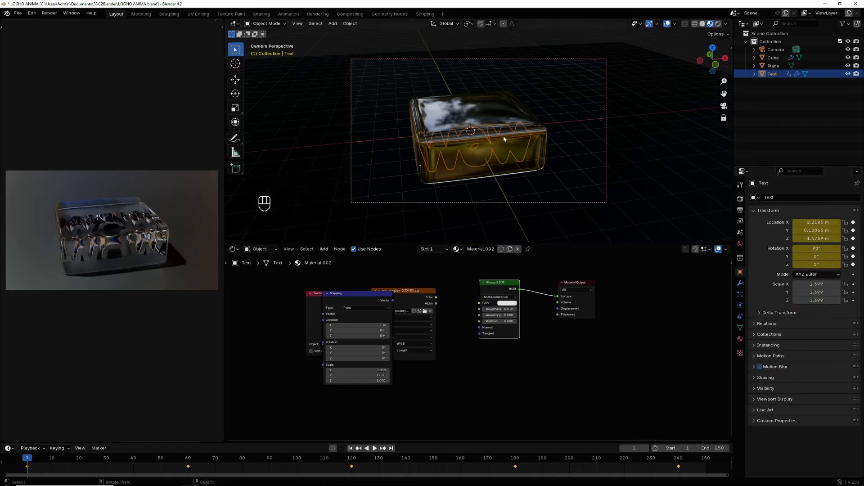
- Delete the cube's existing Dynamic Paint bake and bake its wave surface again
click(508, 118)
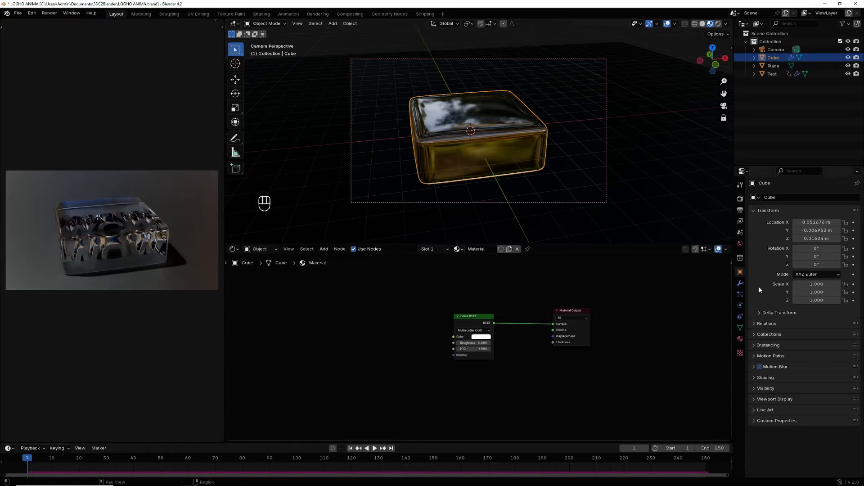
click(740, 306)
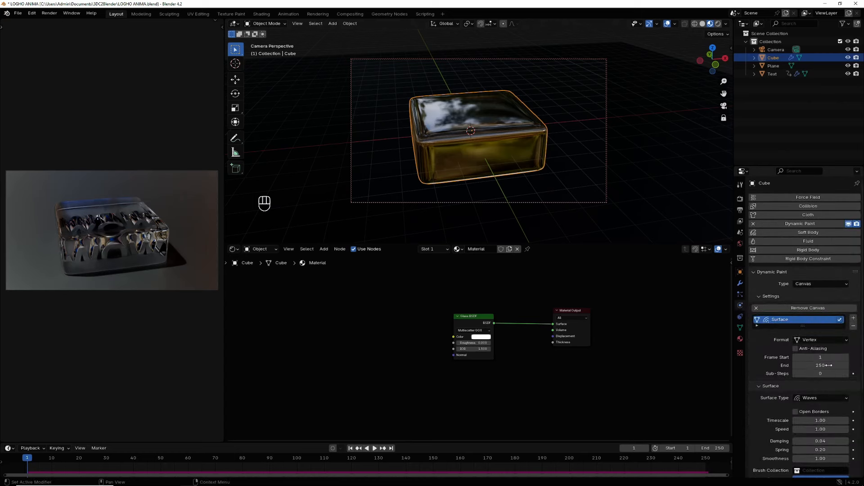
scroll(838, 391, down, 5)
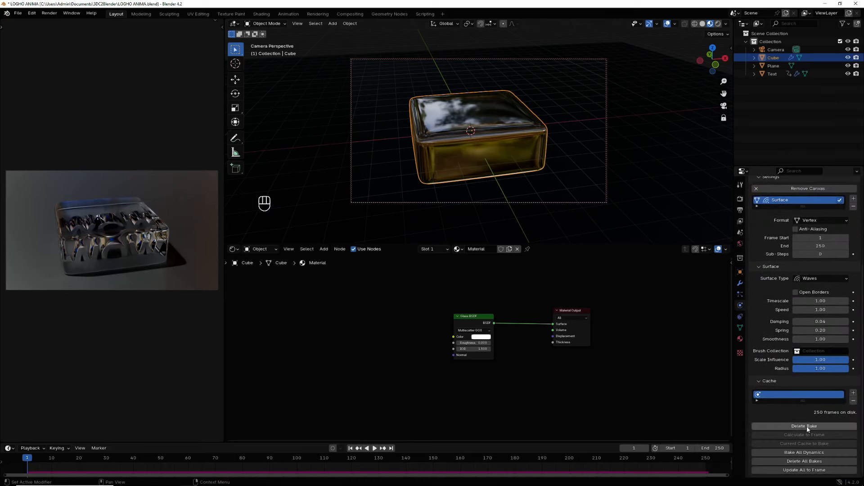
click(807, 426)
click(810, 426)
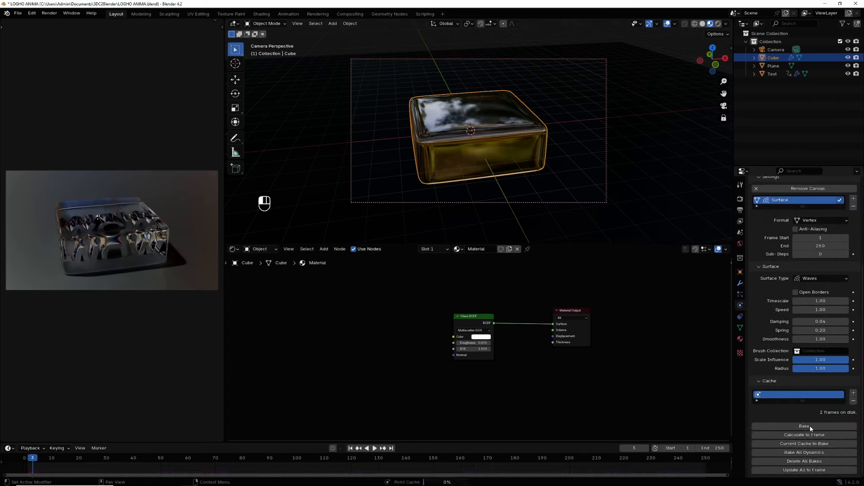
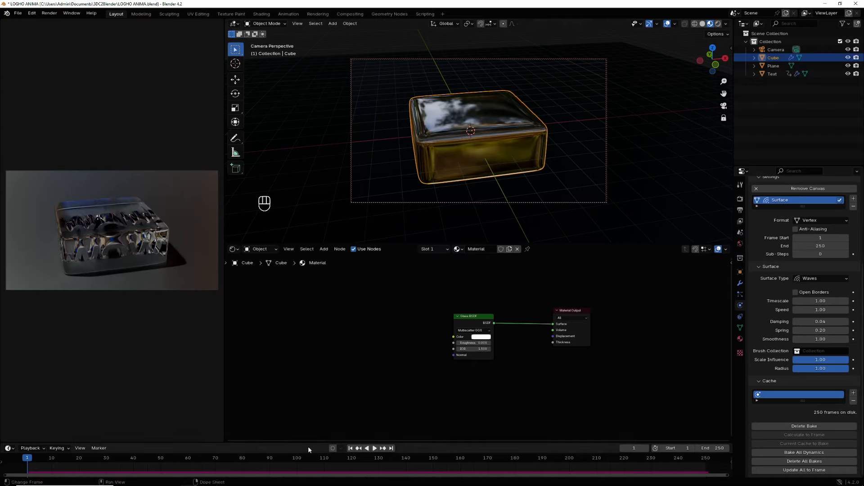
- Play the animation through to check the new waves, and return to frame 1
click(375, 449)
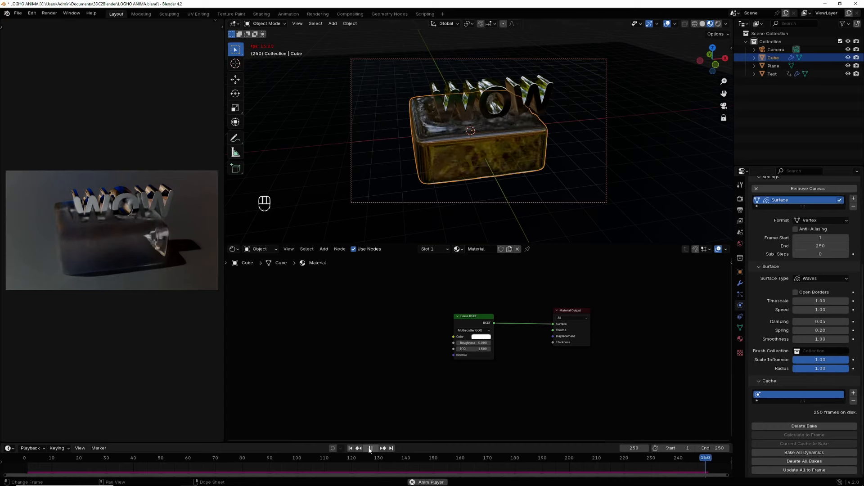
click(370, 448)
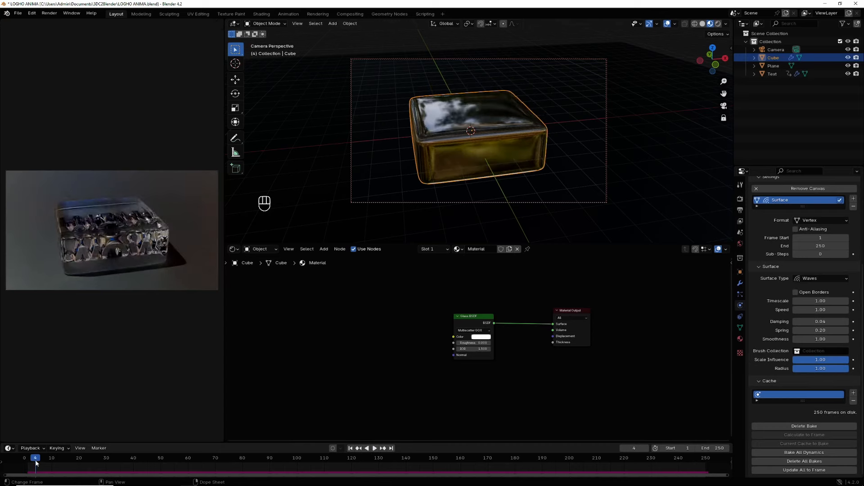
drag(74, 461, 26, 472)
- At frame 60, move the WOW text about 3.13 m in the negative global Y direction
click(510, 122)
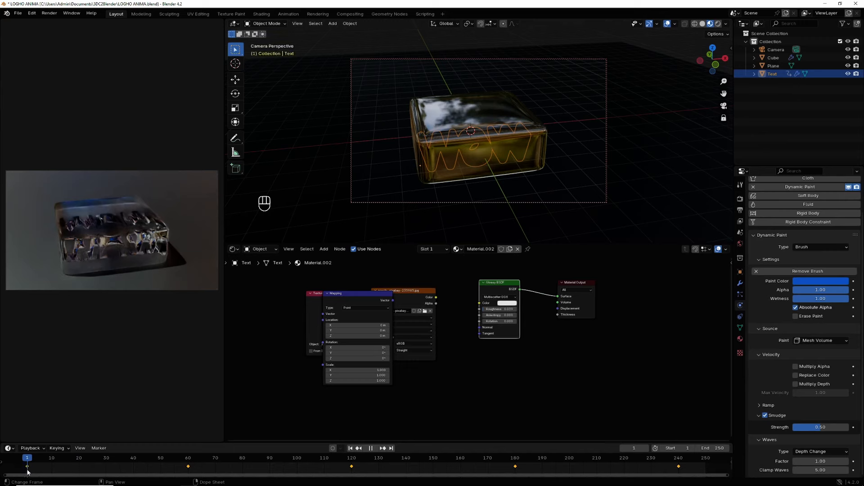
drag(162, 469, 188, 468)
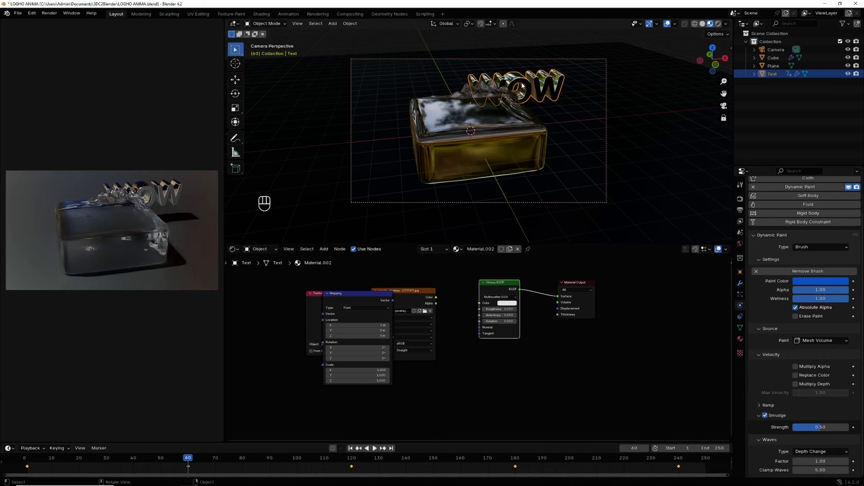
key(g)
key(y)
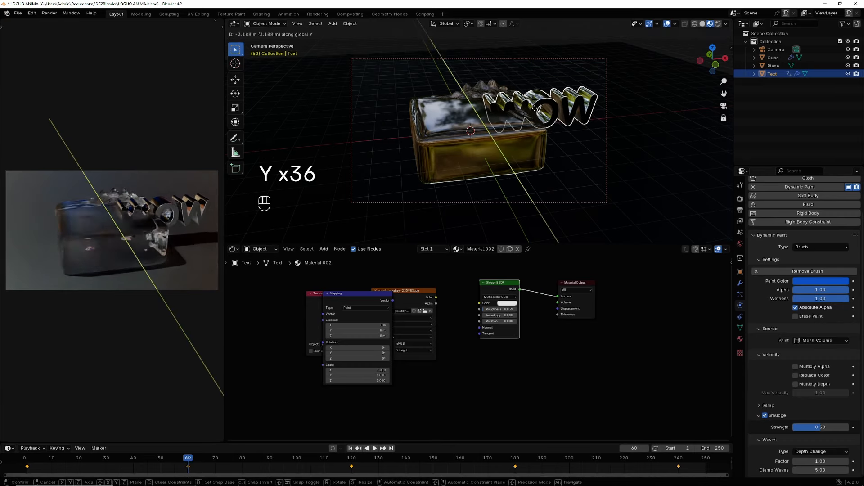
click(536, 111)
key(y)
key(y)
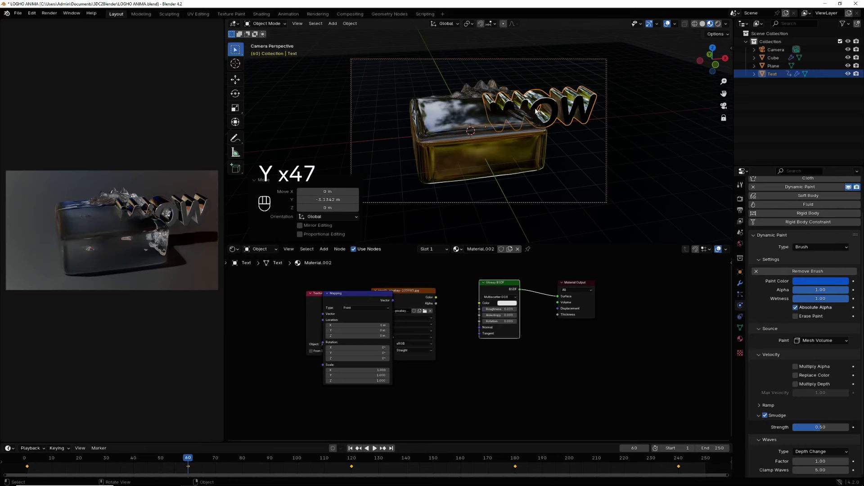
- At frame 60, move the WOW text about 1.52 m in the negative global X direction
key(g)
key(g)
key(g)
key(x)
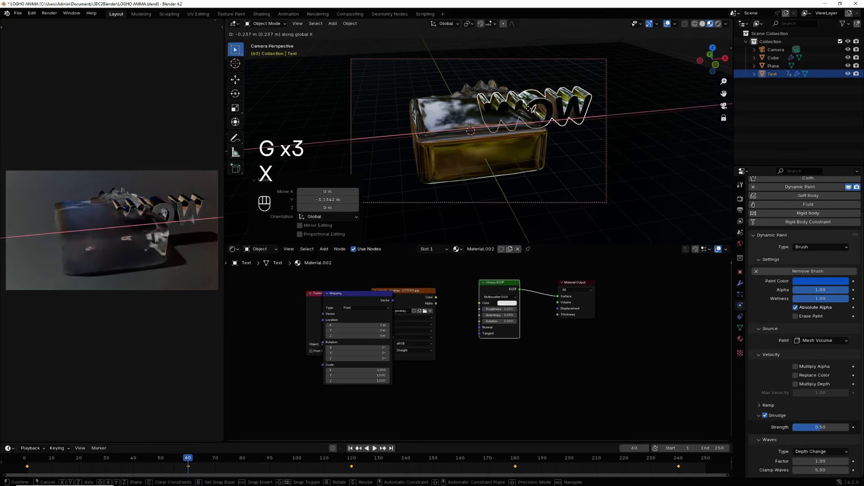
key(x)
key(x)
key(x)
key(x)
key(x)
key(x)
key(x)
key(x)
key(x)
key(x)
key(x)
key(x)
key(x)
key(x)
key(x)
key(x)
key(x)
key(x)
key(x)
key(x)
key(x)
key(x)
key(x)
key(x)
key(x)
key(x)
key(x)
key(x)
key(x)
key(x)
key(x)
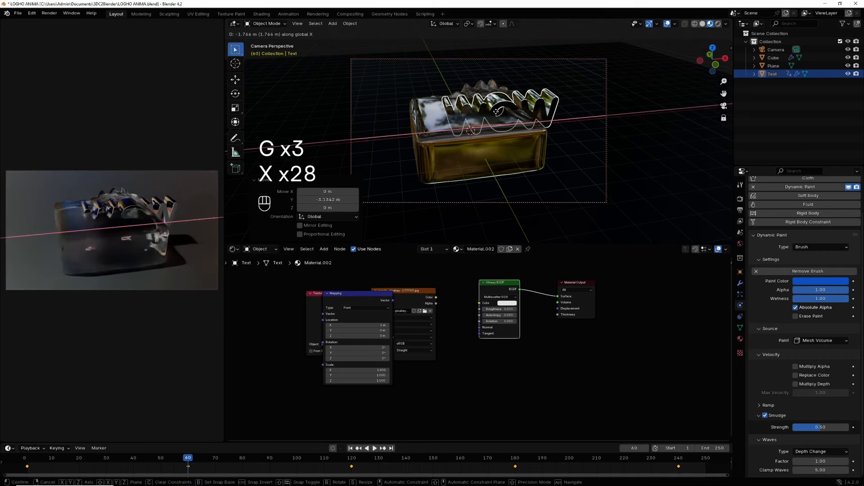
key(x)
key(x)
key(x)
click(499, 126)
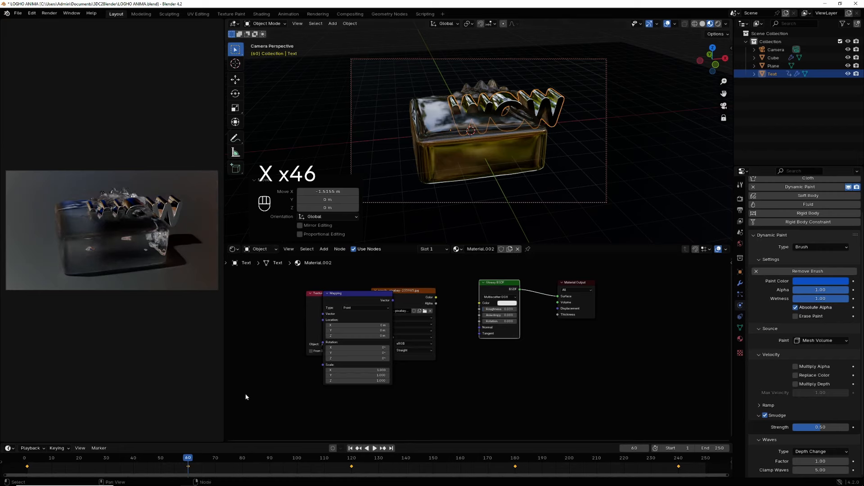
- Replace the WOW text's location keyframes at frame 60 with its current position
click(740, 272)
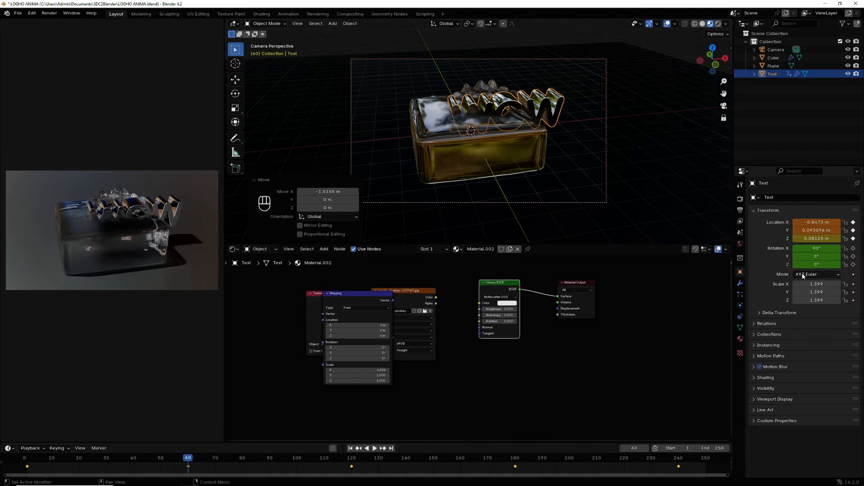
right_click(810, 227)
click(806, 224)
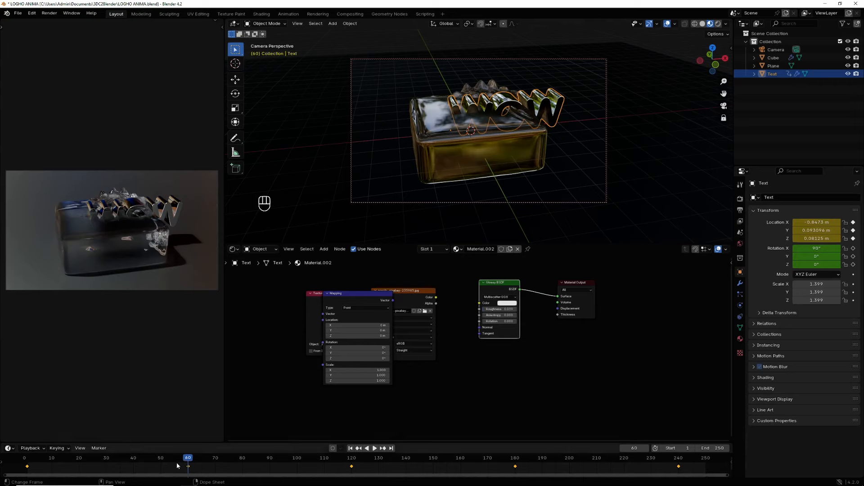
- Advance to frame 180 and move the WOW text about 4.78 m in the negative global X direction
key(shift+ctrl+space)
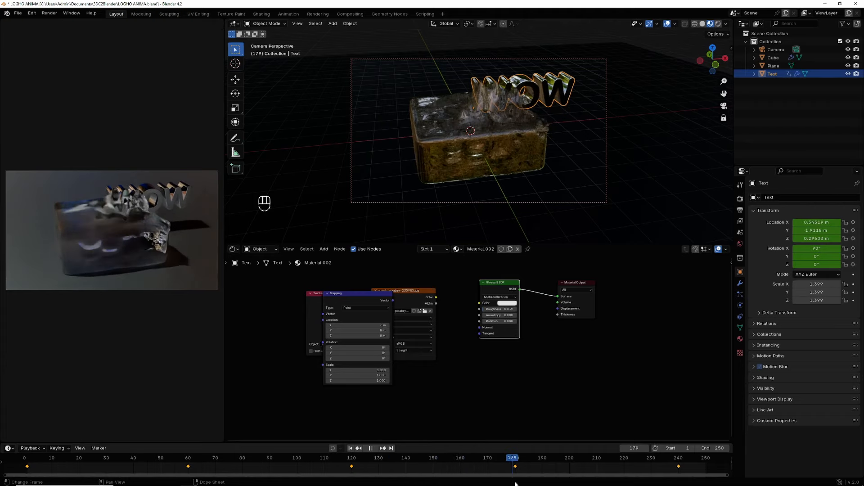
mouse_move(517, 484)
mouse_down()
mouse_move(380, 484)
mouse_move(517, 483)
mouse_up()
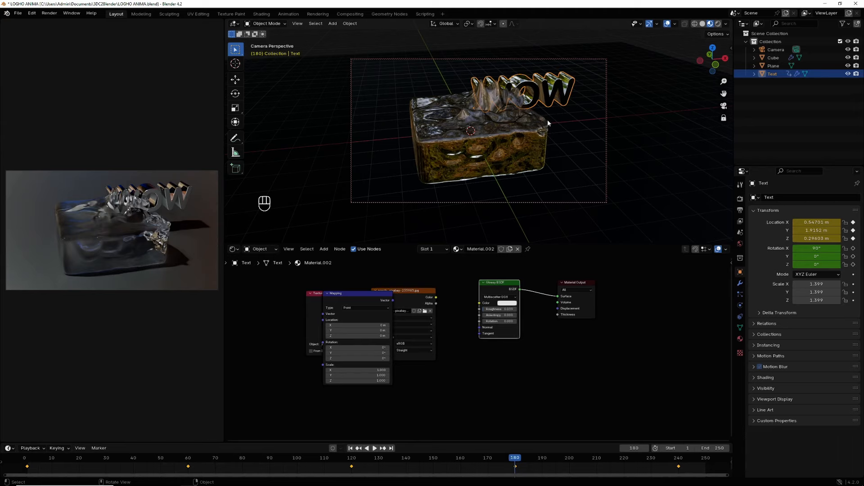
key(g)
key(x)
key(x)
key(x)
key(x)
key(x)
key(x)
key(x)
key(x)
key(x)
key(x)
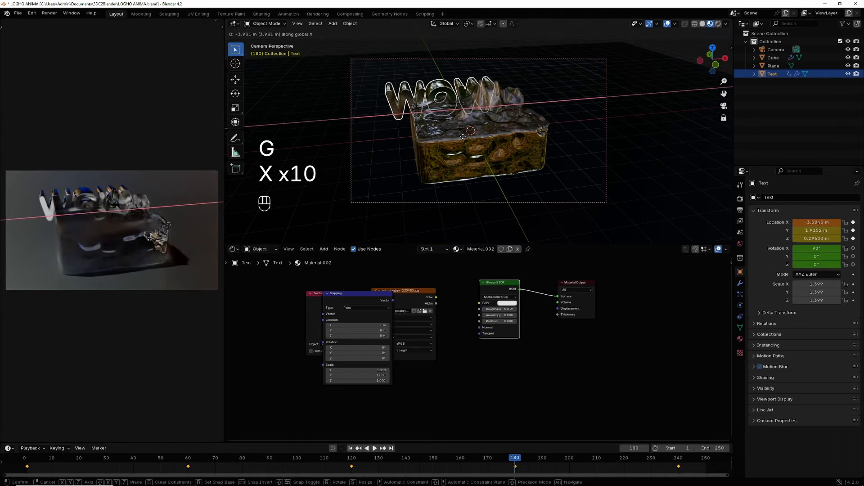
key(x)
key(x)
key(x)
key(x)
key(x)
key(x)
key(x)
key(x)
key(x)
key(x)
key(x)
key(x)
key(x)
key(x)
key(x)
key(x)
key(x)
key(x)
key(x)
key(x)
click(444, 139)
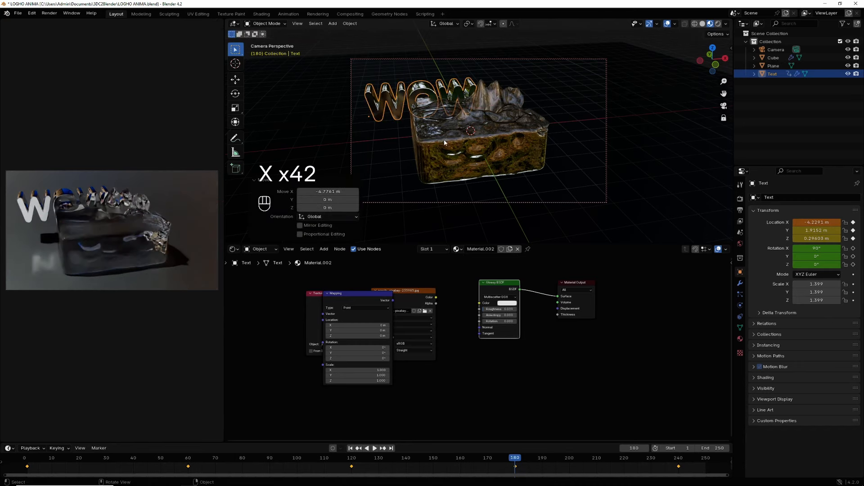
key(x)
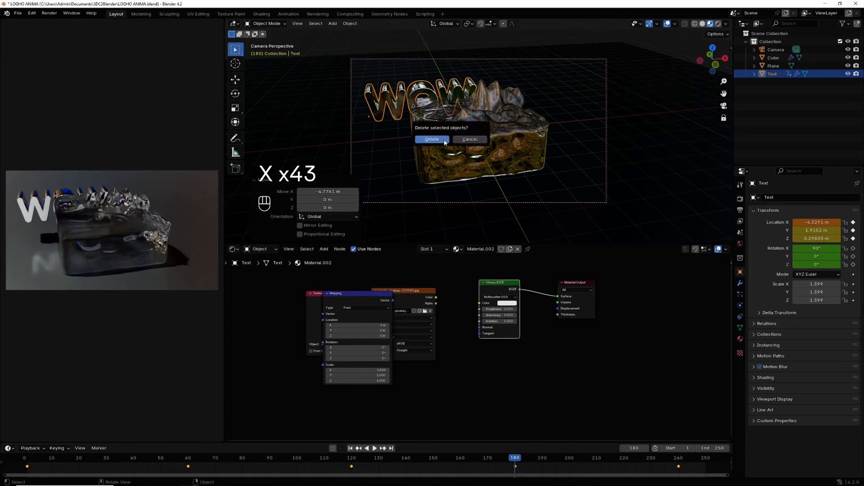
click(579, 125)
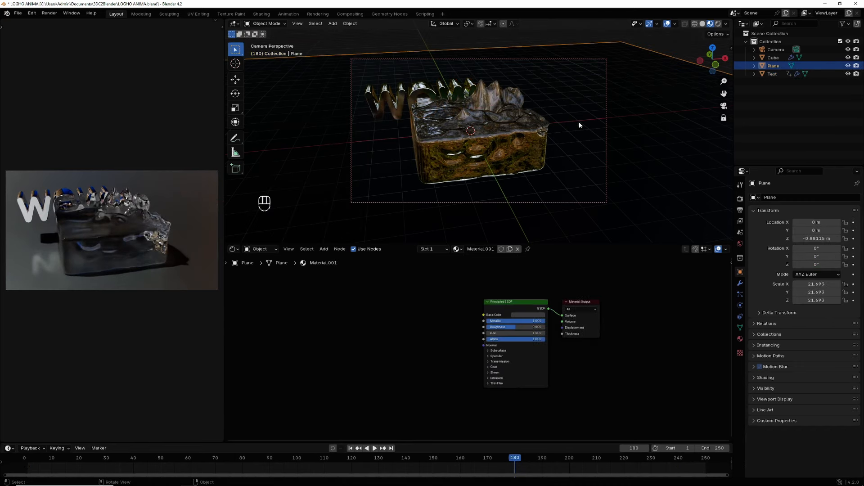
- Move the WOW text about 2.01 m in the negative global Y direction and replace its location keyframes at frame 180
click(446, 95)
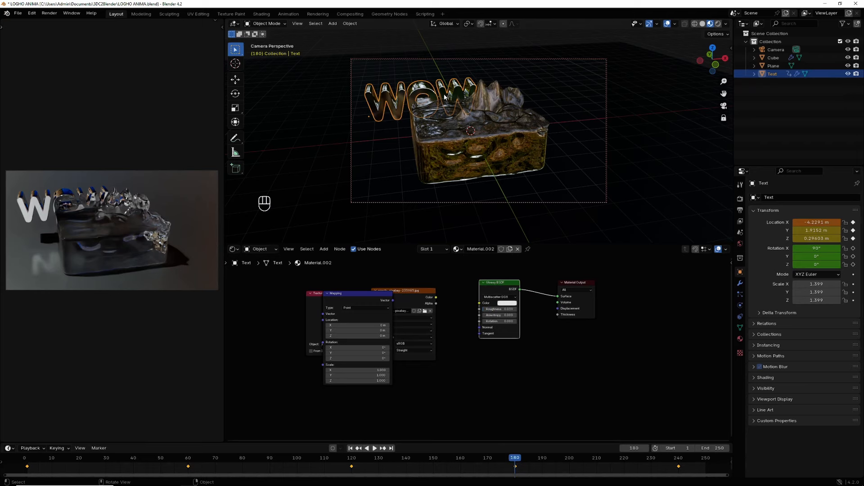
key(g)
key(y)
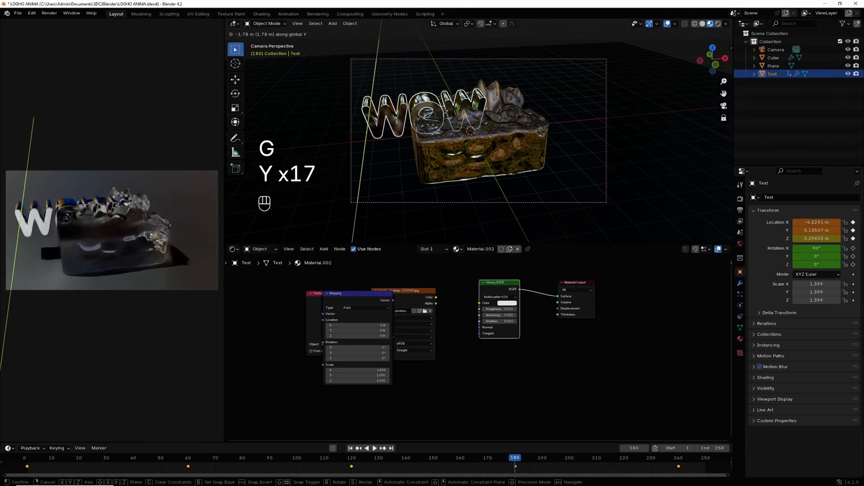
click(406, 257)
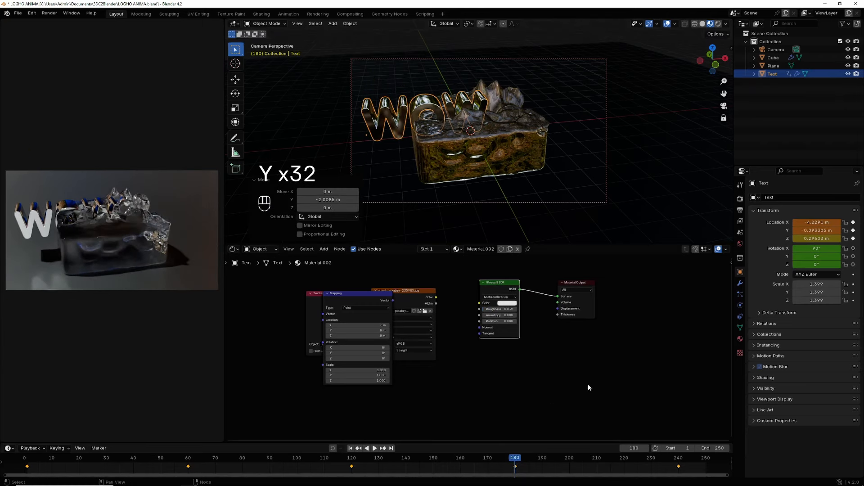
right_click(799, 222)
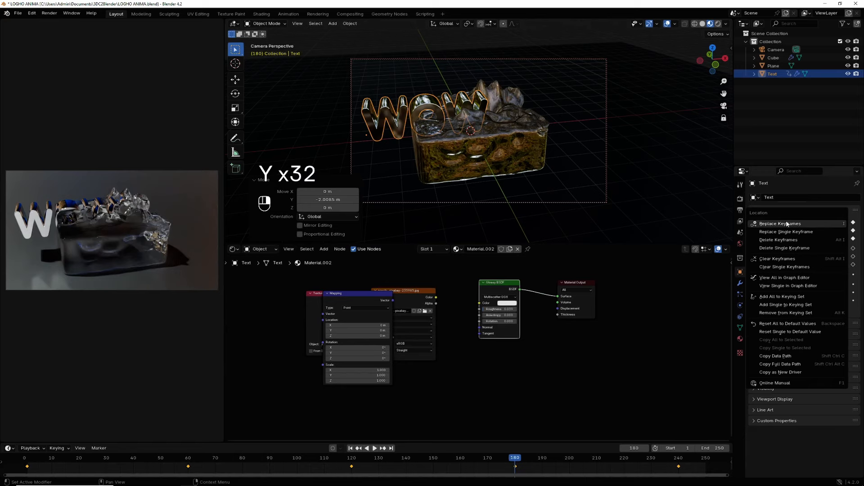
click(787, 224)
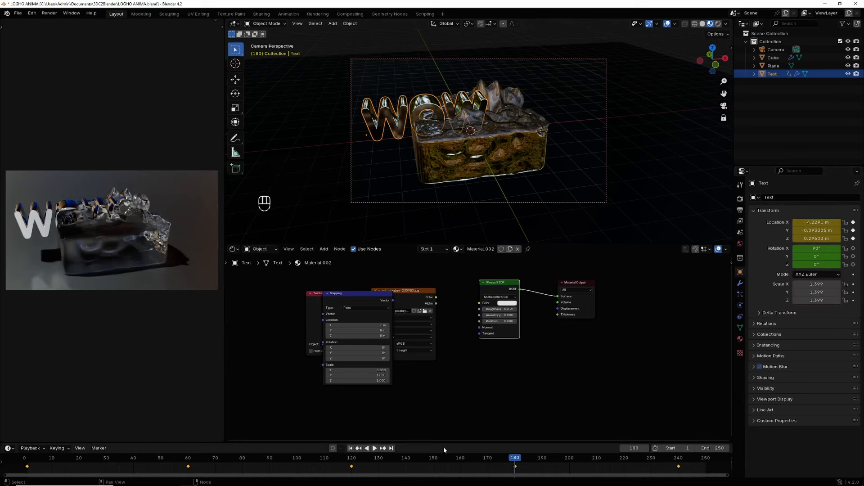
- Go to frame 240 and move the WOW text about 0.77 m in the negative global X direction
drag(512, 461, 681, 459)
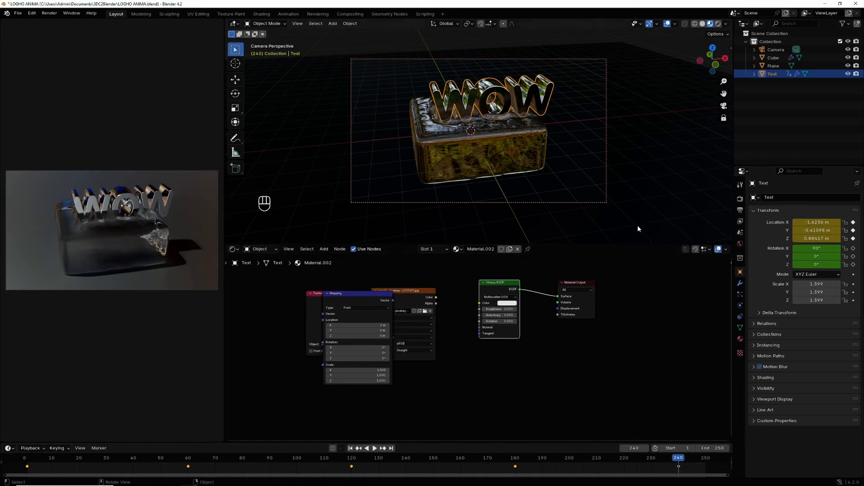
key(g)
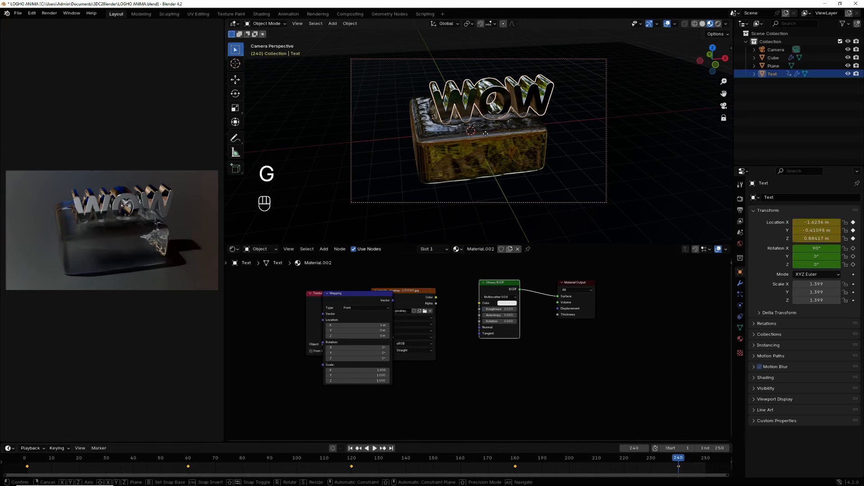
key(x)
key(x)
key(x)
key(x)
key(x)
key(x)
key(x)
key(x)
key(x)
key(x)
key(x)
key(x)
key(x)
key(x)
key(x)
key(x)
key(x)
key(x)
key(x)
key(x)
key(x)
key(x)
key(x)
key(x)
key(x)
key(x)
key(x)
key(x)
key(x)
key(x)
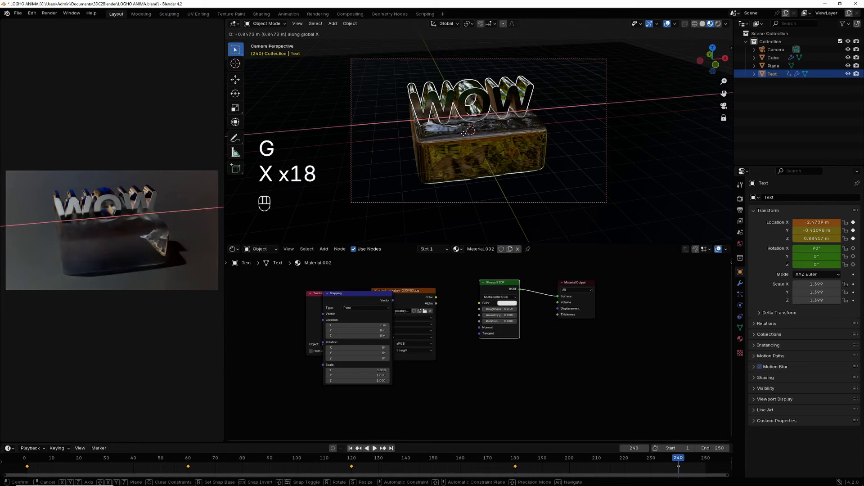
click(467, 138)
key(x)
key(x)
key(x)
key(x)
key(x)
key(x)
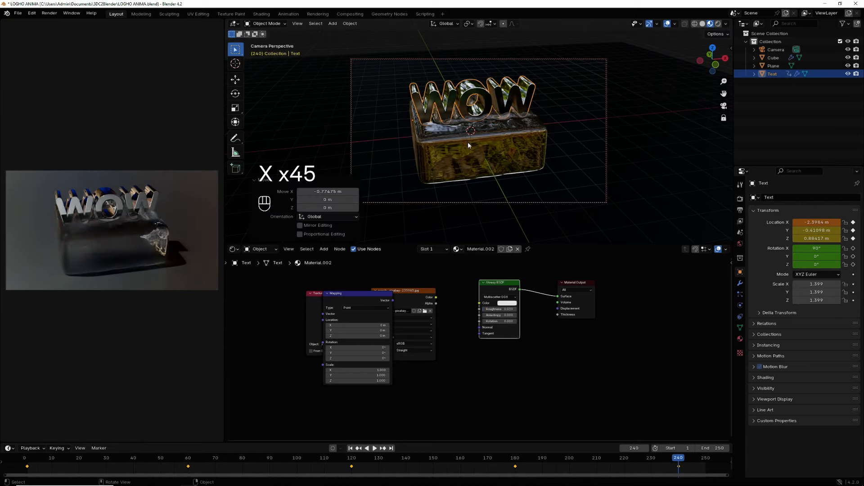
click(514, 136)
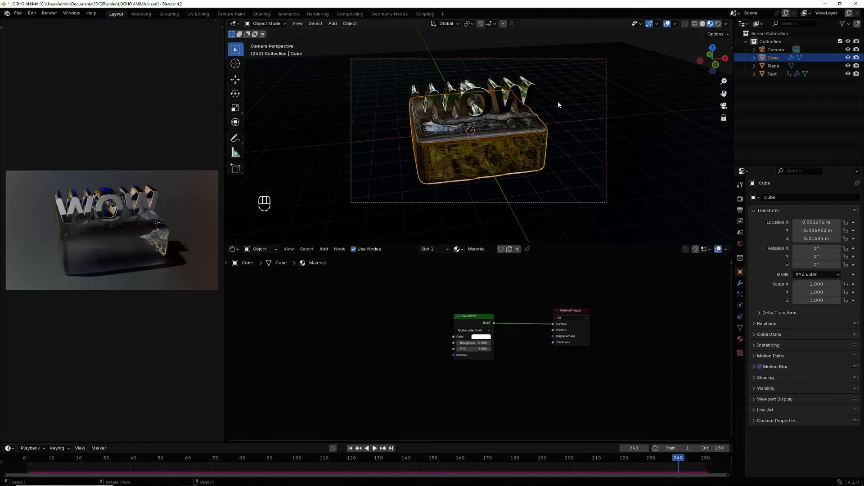
- Scale the WOW text down uniformly by a factor of about 0.906
click(529, 85)
key(s)
key(s)
key(s)
key(s)
key(s)
key(s)
key(s)
key(s)
key(s)
key(s)
key(s)
key(s)
key(s)
key(s)
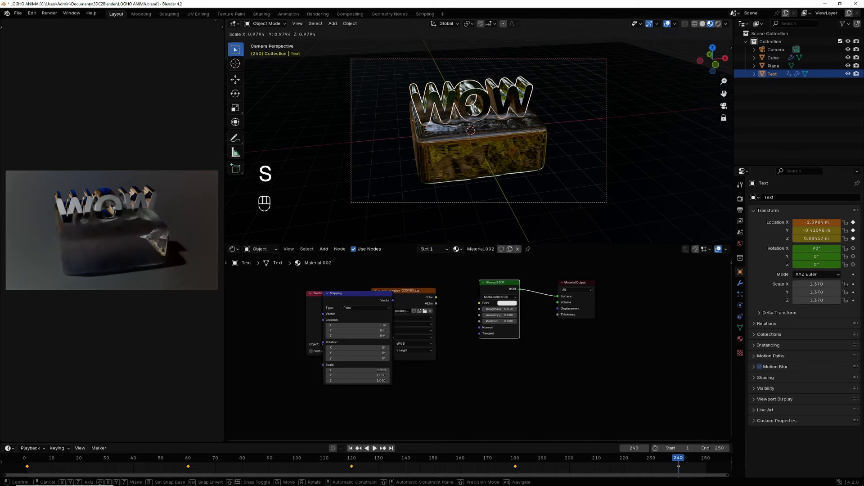
key(s)
key(s)
key(s)
key(s)
key(s)
key(s)
key(s)
key(s)
key(s)
key(s)
key(s)
key(s)
key(s)
key(s)
key(s)
key(s)
key(s)
key(s)
key(s)
key(s)
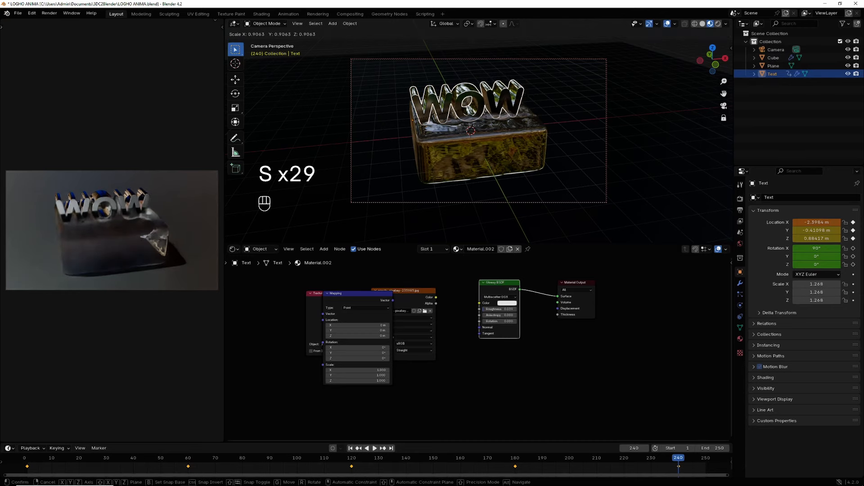
click(522, 99)
key(s)
key(s)
key(s)
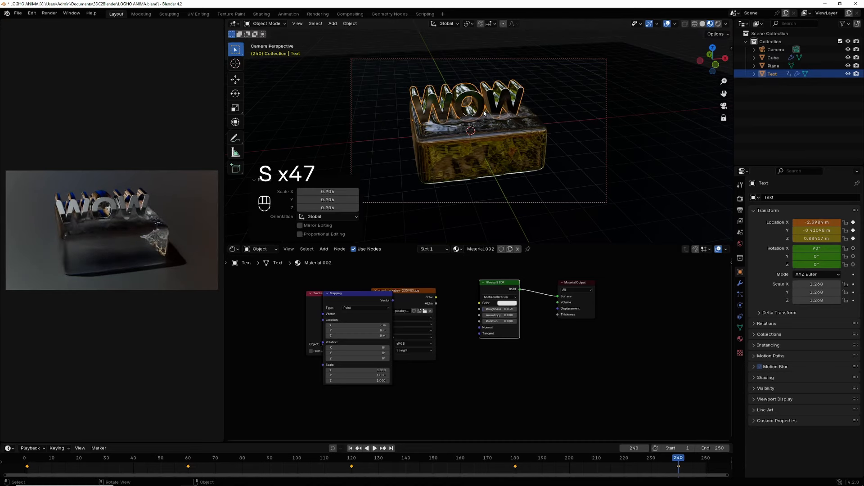
- Move the WOW text about 0.24 m in the positive global X direction at frame 240
key(g)
key(x)
key(x)
key(x)
key(x)
key(x)
key(x)
key(x)
key(x)
key(x)
key(x)
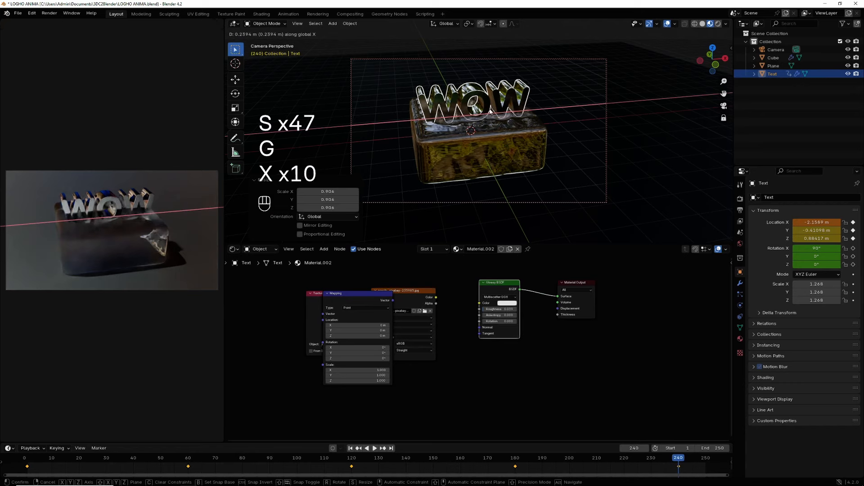
key(x)
click(489, 130)
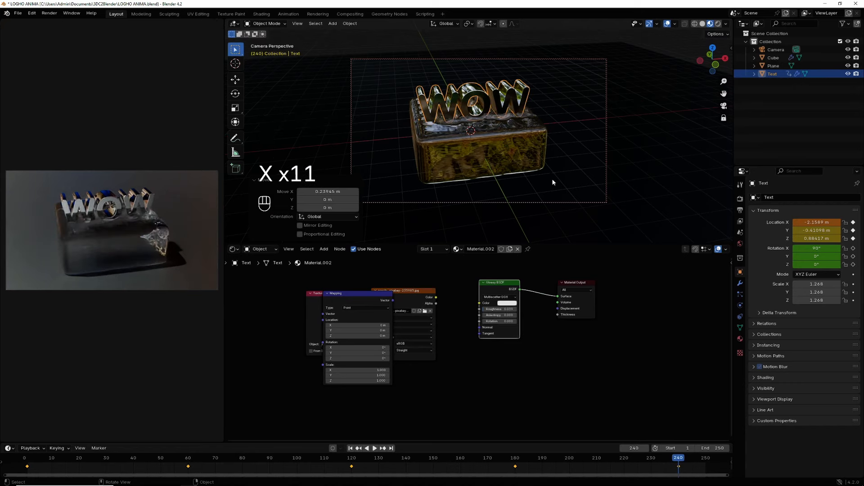
- Raise the WOW text about 0.23 m along global Z and replace its location keyframes at frame 240
drag(713, 57, 714, 66)
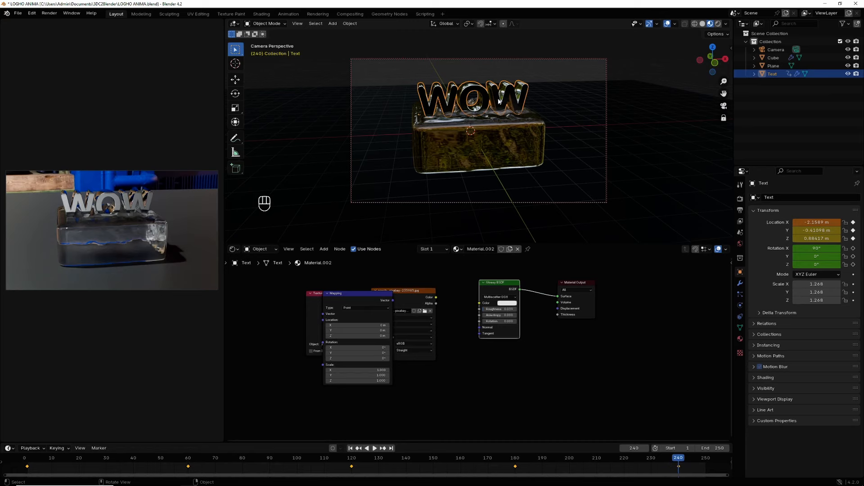
key(g)
key(z)
key(z)
key(z)
key(z)
key(z)
key(z)
key(z)
key(z)
key(z)
key(z)
key(z)
key(z)
key(z)
key(z)
key(z)
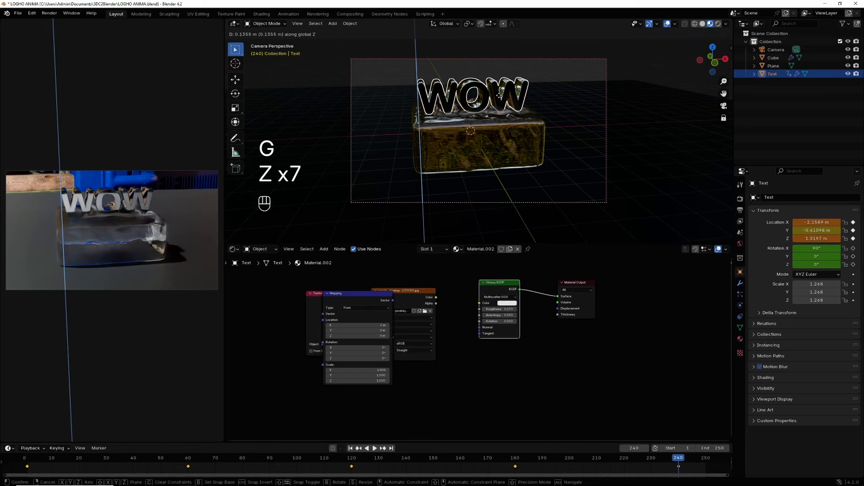
key(z)
key(z)
key(z)
key(z)
key(z)
key(z)
key(z)
key(z)
key(z)
key(z)
key(z)
key(z)
key(z)
key(z)
key(z)
key(z)
key(z)
key(z)
key(z)
key(z)
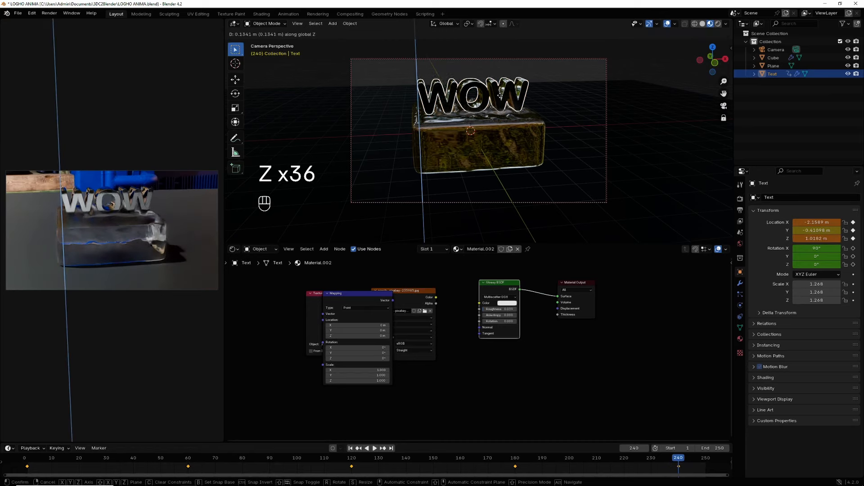
key(z)
key(z)
key(z)
key(z)
key(z)
key(z)
key(z)
key(z)
key(z)
key(z)
key(z)
key(z)
key(z)
key(z)
key(z)
key(z)
key(z)
key(z)
key(z)
key(z)
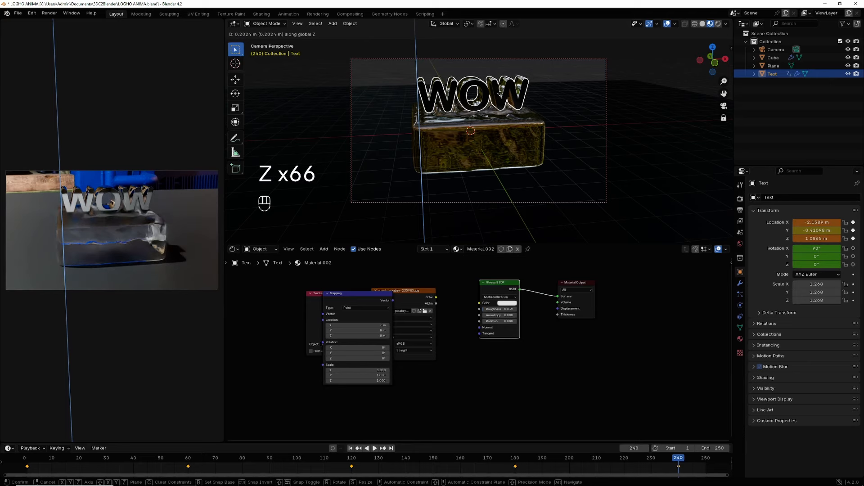
key(z)
key(z)
key(z)
key(z)
key(z)
key(z)
click(518, 97)
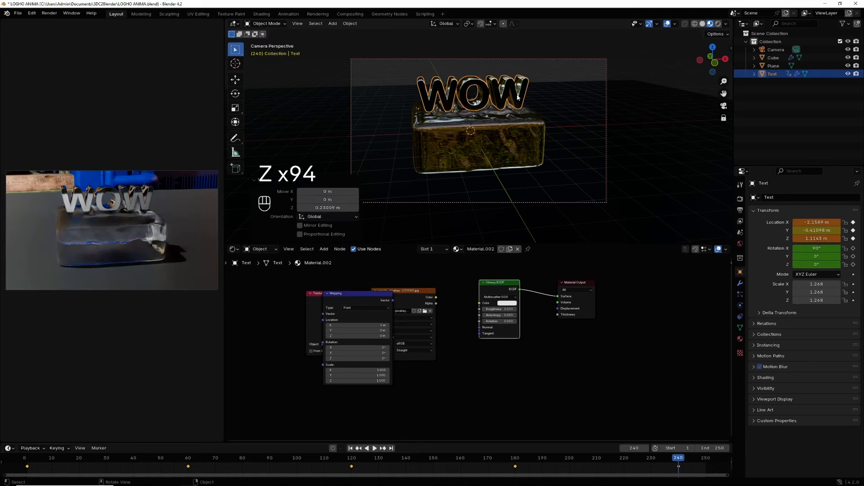
right_click(819, 223)
click(817, 223)
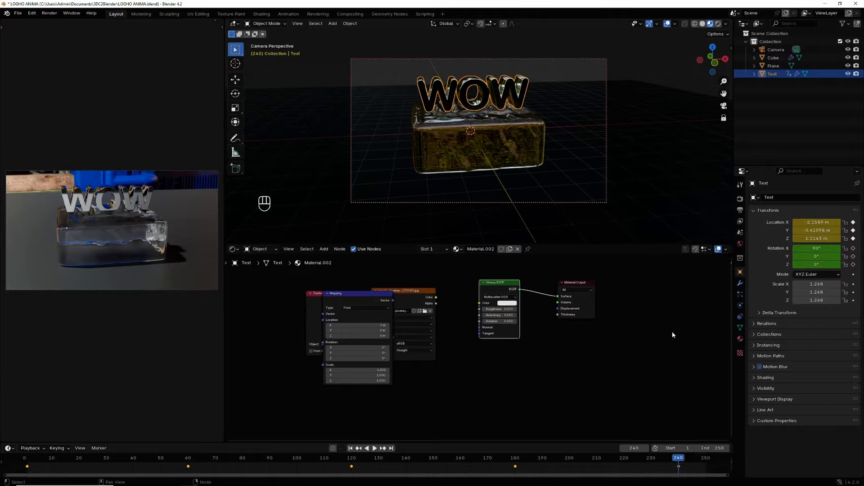
- Play back the animation and examine the WOW text's motion through the glass cube from a higher angle
click(375, 448)
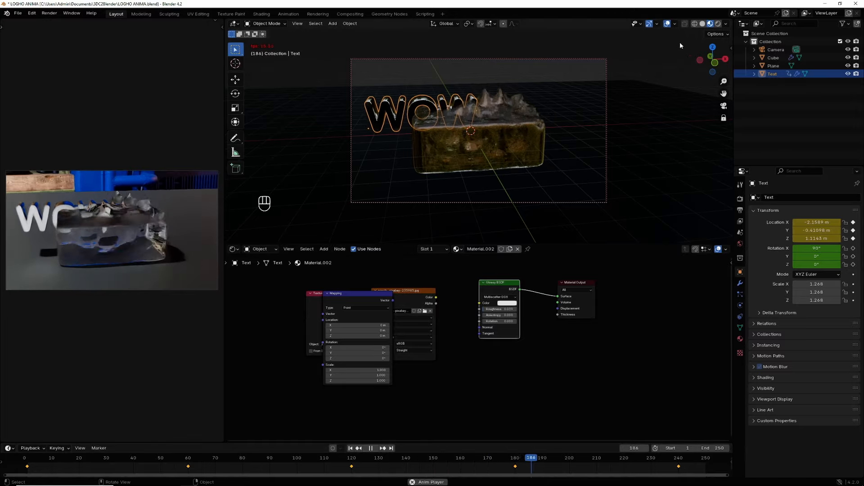
drag(714, 64, 717, 73)
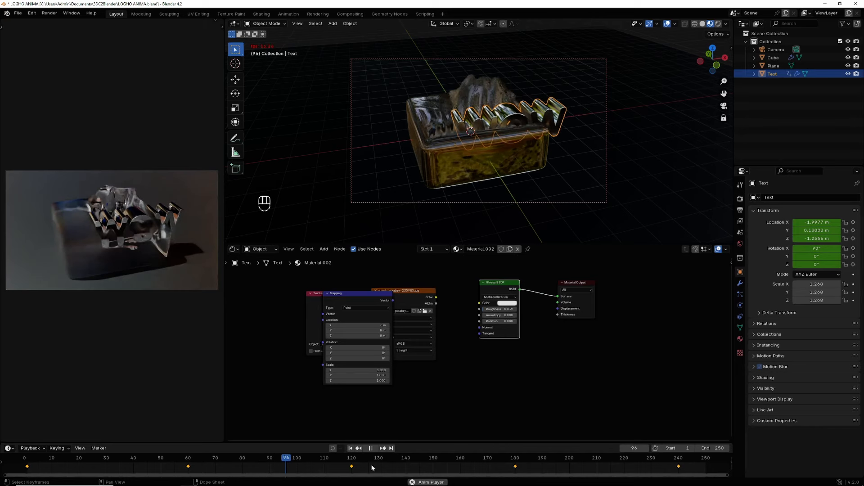
click(371, 449)
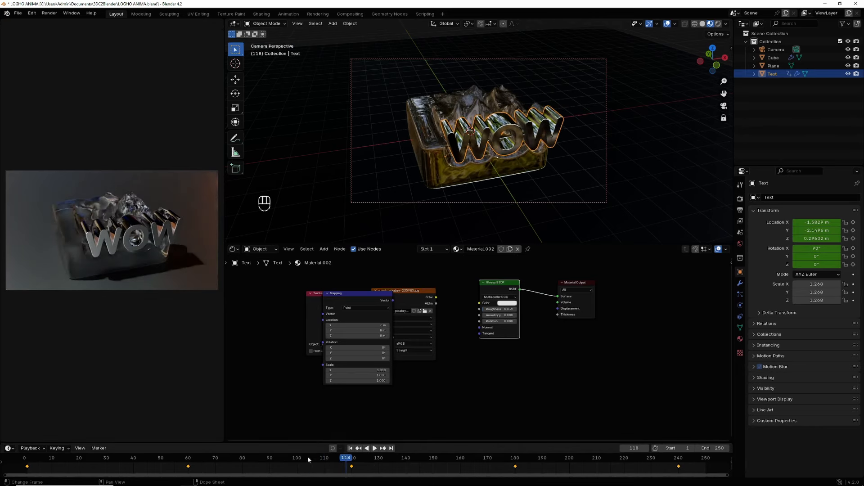
- Return to frame 1, delete the glass cube's existing Dynamic Paint wave bake and bake it again
click(350, 449)
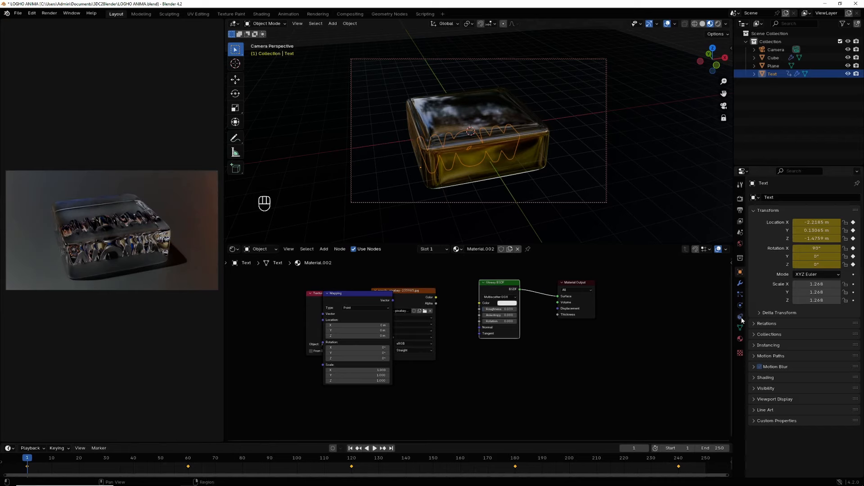
click(497, 106)
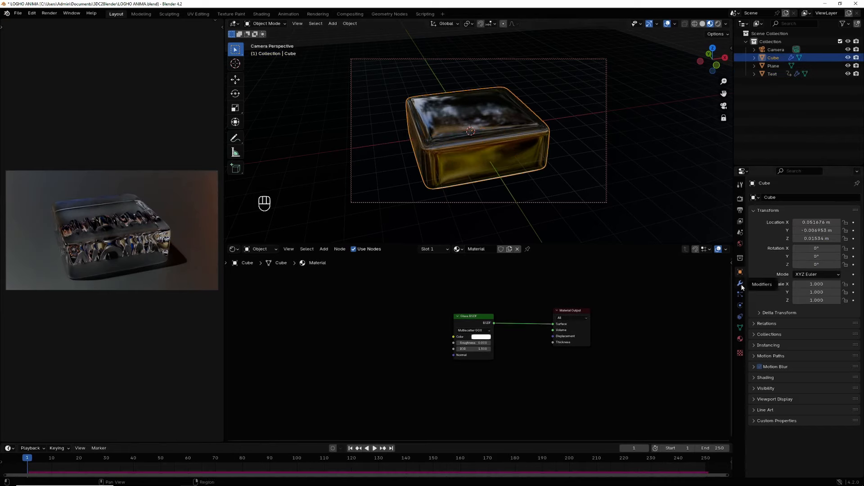
click(740, 306)
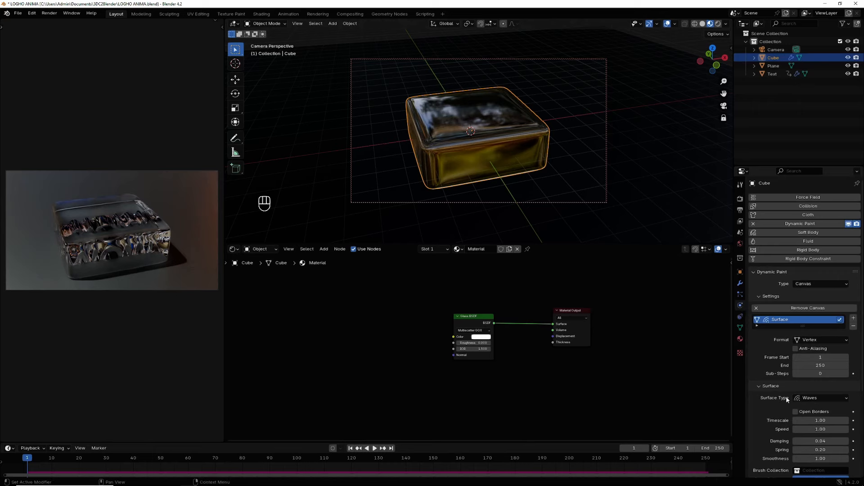
scroll(786, 396, down, 6)
click(807, 426)
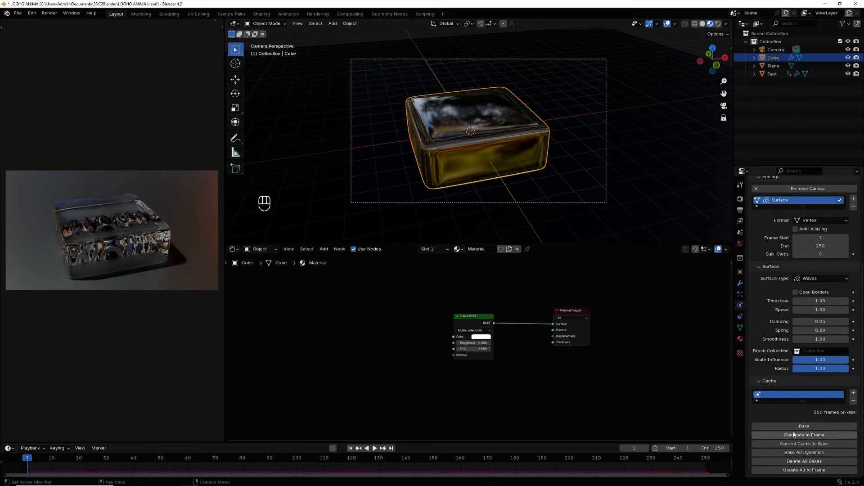
click(806, 426)
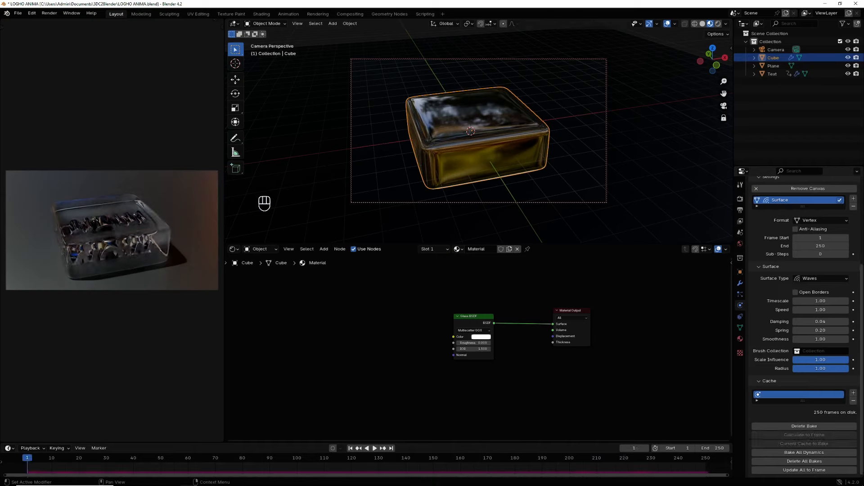
- Play and scrub through the rebaked animation to examine the waves on the cube, stopping at frame 187
click(376, 449)
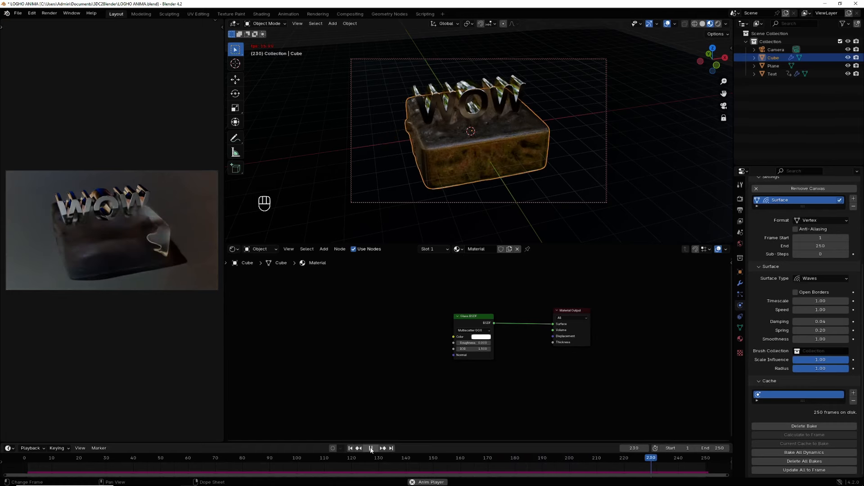
click(371, 449)
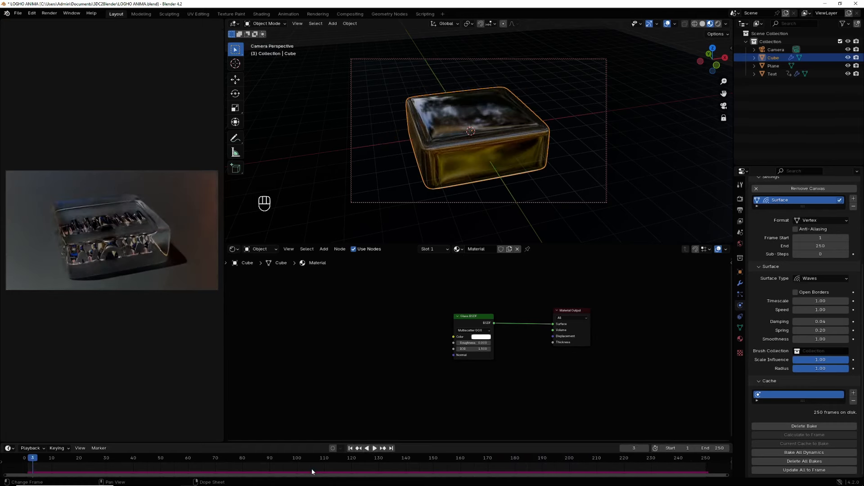
drag(24, 459, 506, 484)
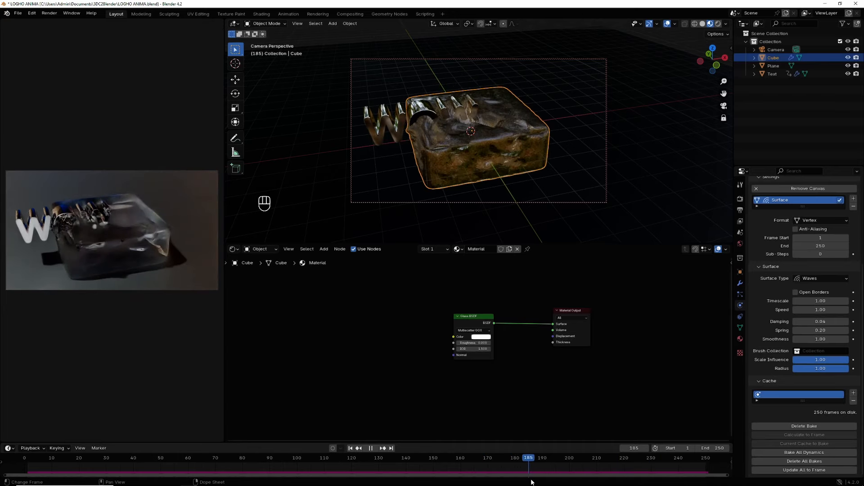
key(space)
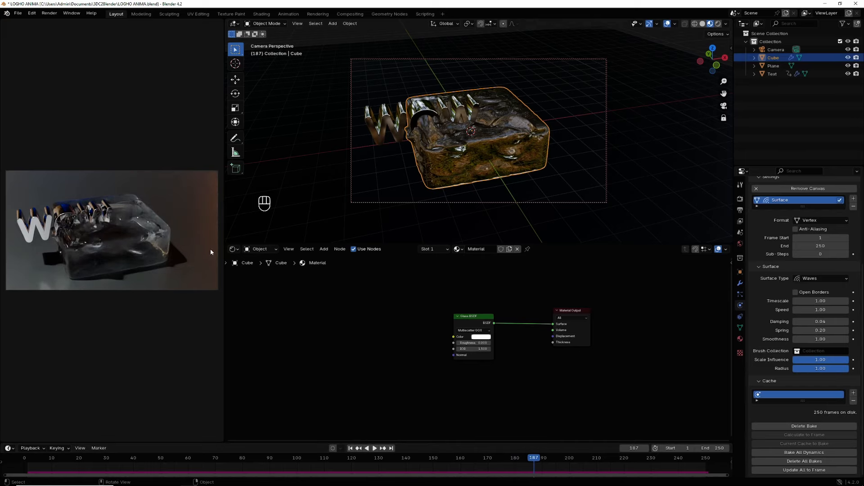
- Show the World shader nodes and set the environment texture's Mapping rotation Z to 124°
click(234, 249)
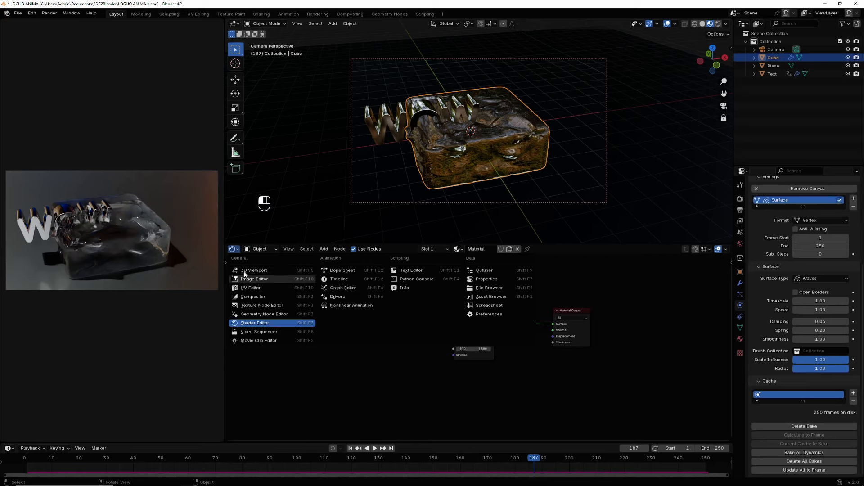
click(263, 278)
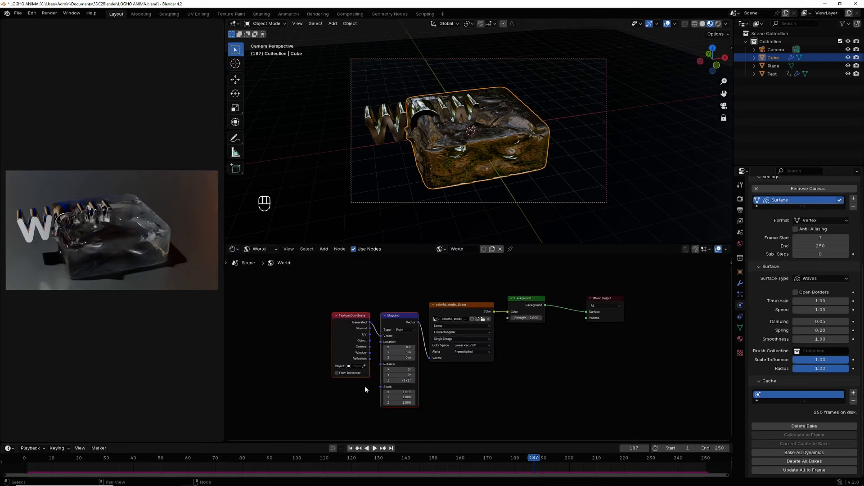
drag(399, 381, 540, 380)
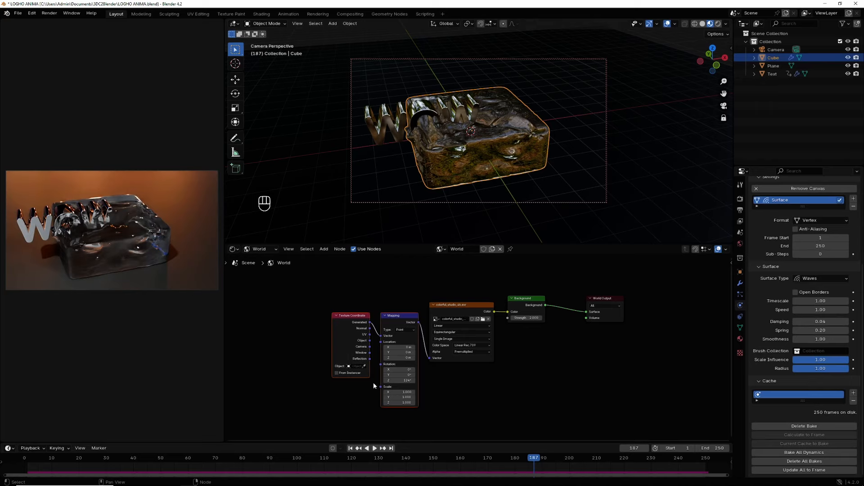
- Play and scrub through the animation under the rotated environment lighting, stopping at frame 178
key(space)
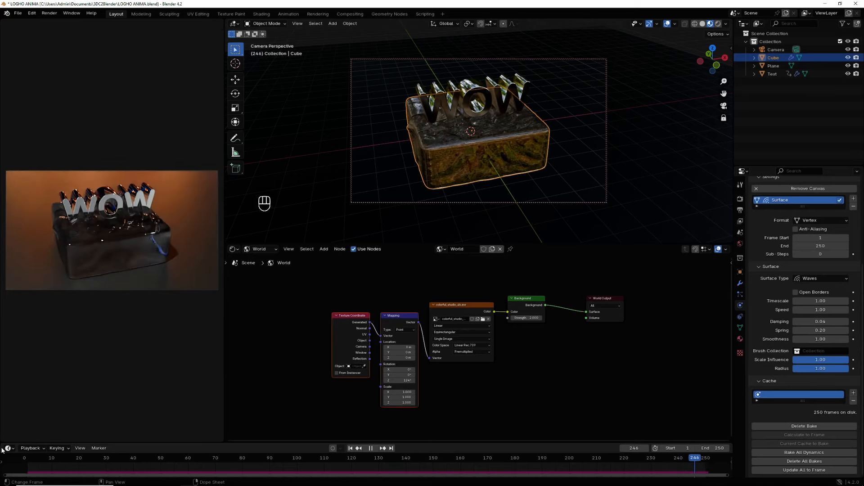
drag(675, 459, 466, 430)
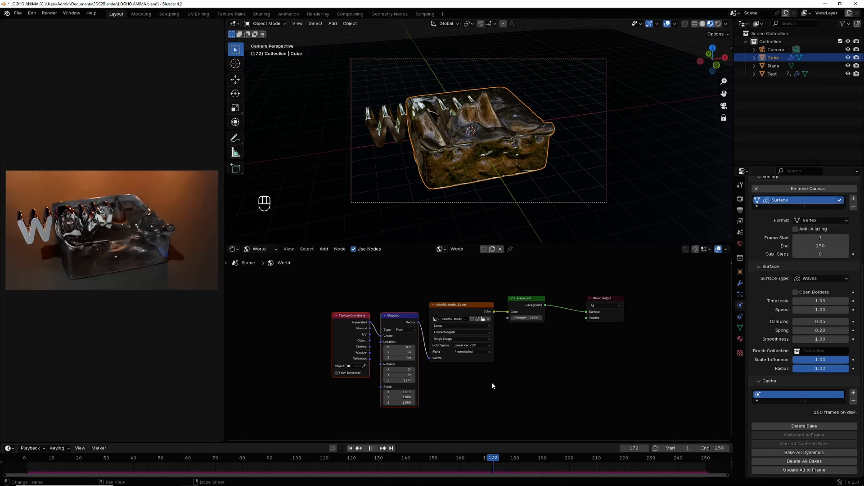
key(space)
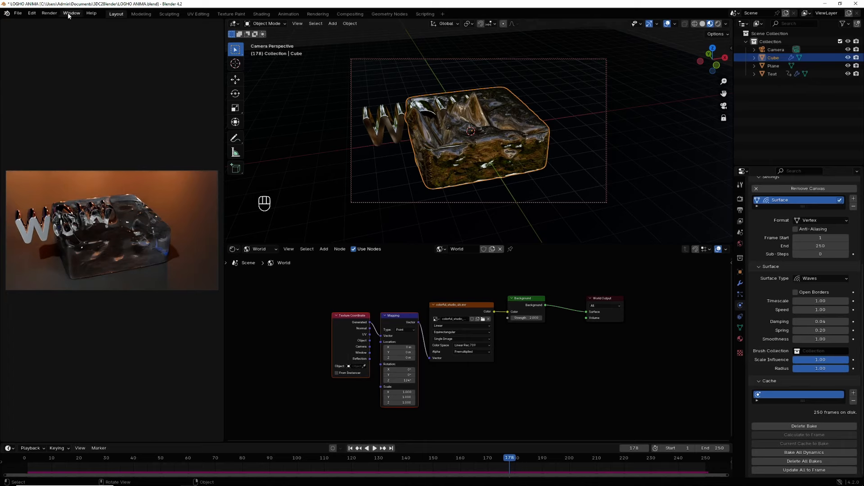
- Render frame 178 as a still image and inspect the cube and WOW text in the result
click(50, 13)
click(67, 23)
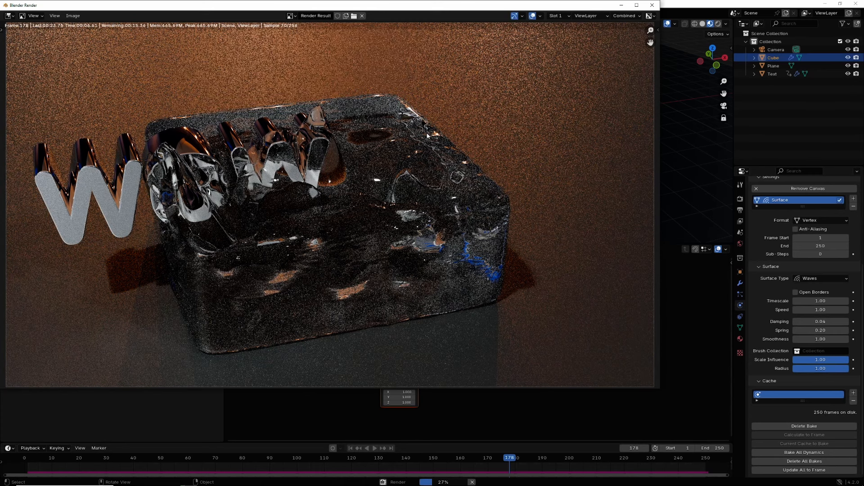
scroll(541, 155, down, 2)
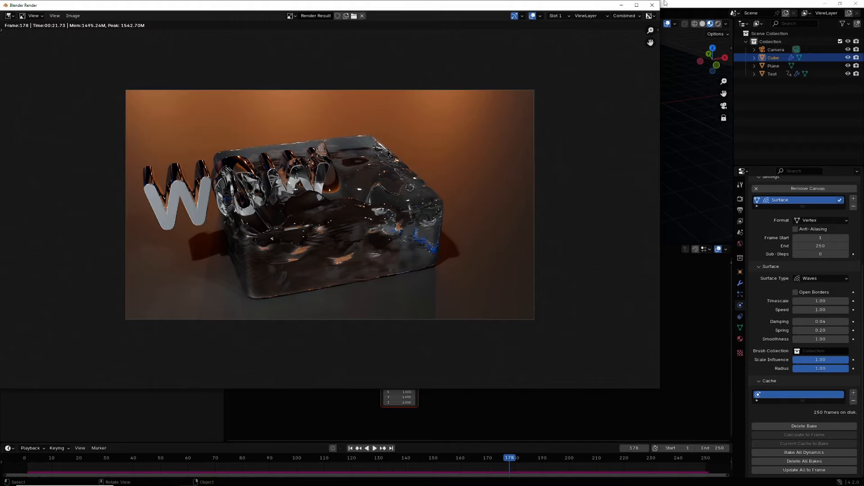
scroll(588, 123, up, 3)
scroll(588, 123, up, 1)
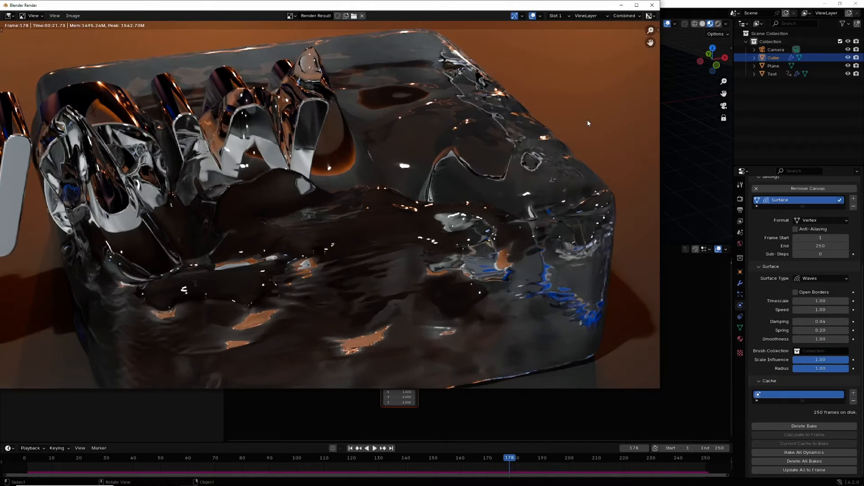
scroll(588, 122, down, 5)
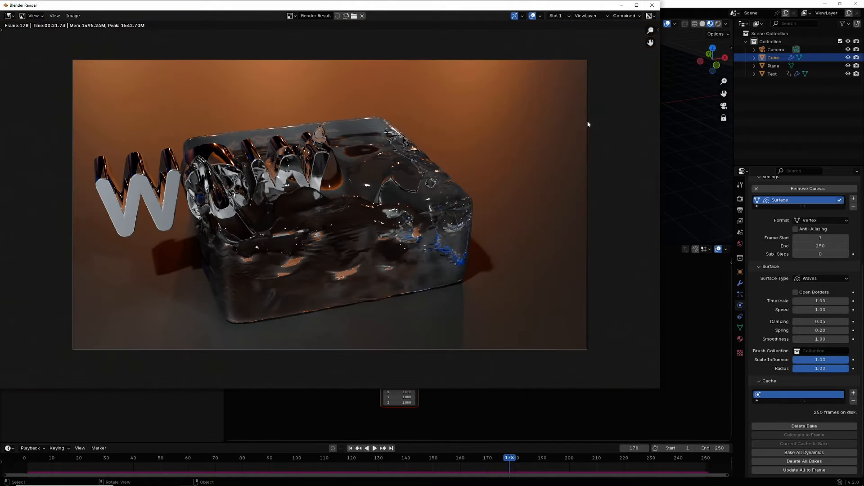
scroll(587, 125, down, 1)
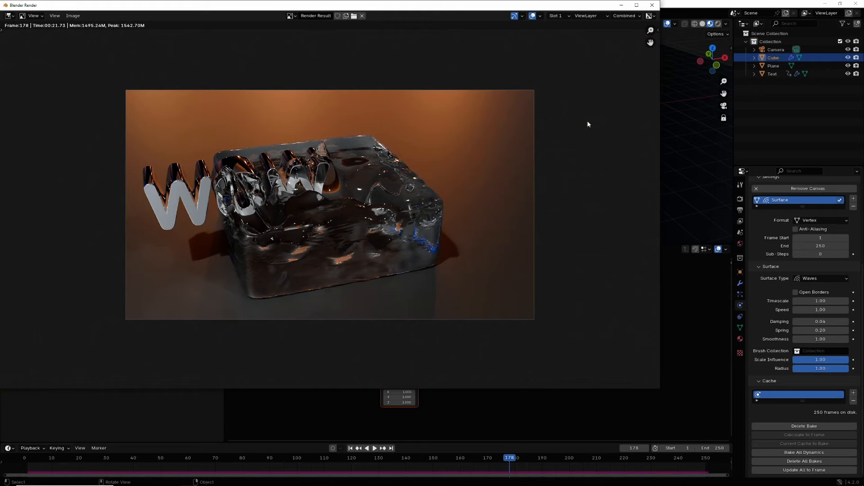
scroll(588, 124, up, 1)
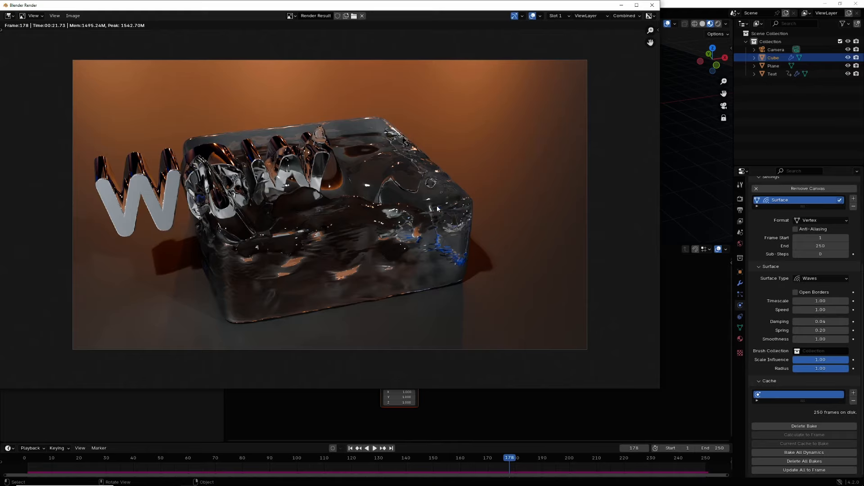
- Close the render result and lower the backdrop plane along the global Z axis by about 0.166 m
click(652, 5)
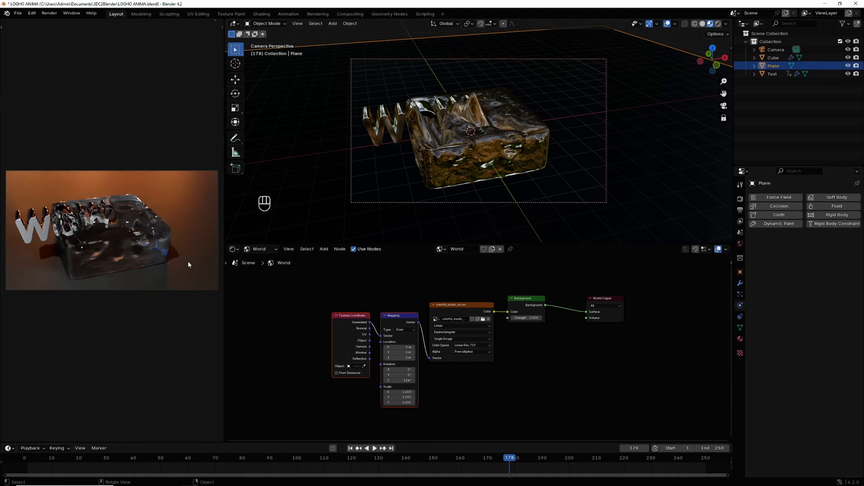
key(g)
key(g)
key(g)
key(z)
key(z)
key(z)
key(z)
key(z)
key(z)
key(z)
key(z)
key(z)
key(z)
key(z)
key(z)
key(z)
key(z)
key(z)
key(z)
key(z)
key(z)
key(z)
key(z)
key(z)
key(z)
key(z)
key(z)
key(z)
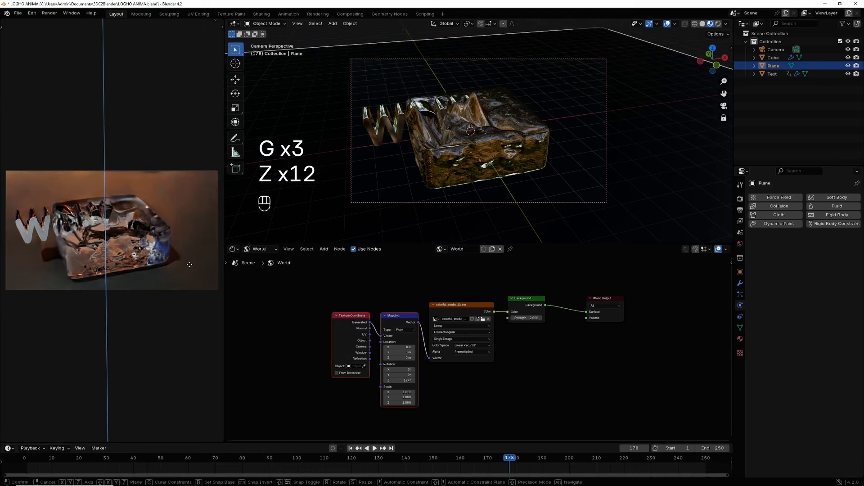
key(z)
key(z)
key(z)
key(z)
key(z)
key(z)
key(z)
key(z)
key(z)
key(z)
key(z)
key(z)
key(z)
key(z)
key(z)
key(z)
key(z)
key(z)
key(z)
key(z)
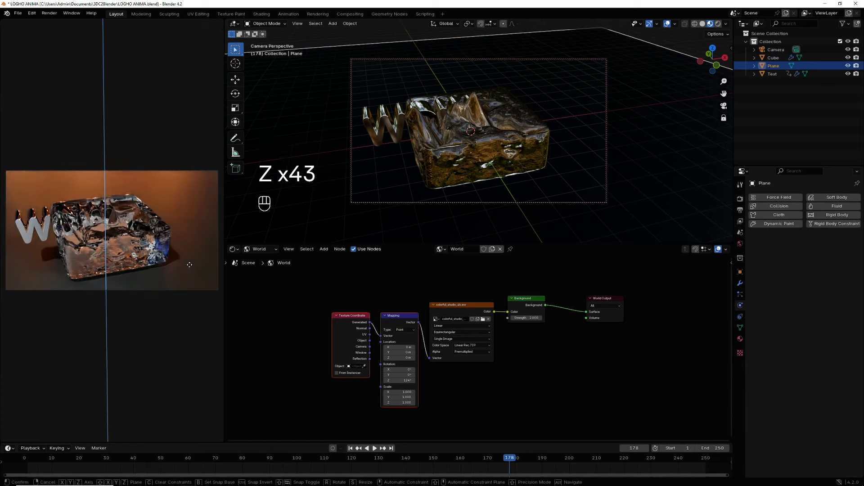
key(z)
key(z)
key(z)
key(z)
key(z)
key(z)
key(z)
key(z)
key(z)
key(z)
key(z)
key(z)
key(z)
key(z)
key(z)
key(z)
key(z)
key(z)
key(z)
key(z)
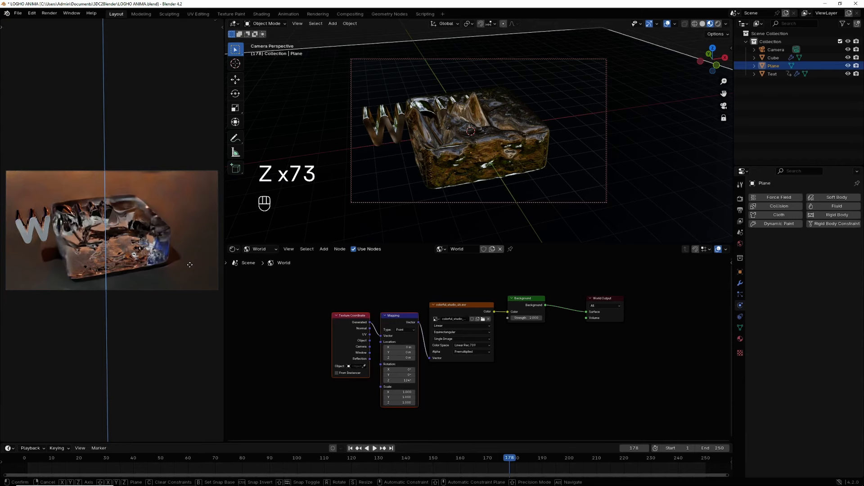
click(213, 260)
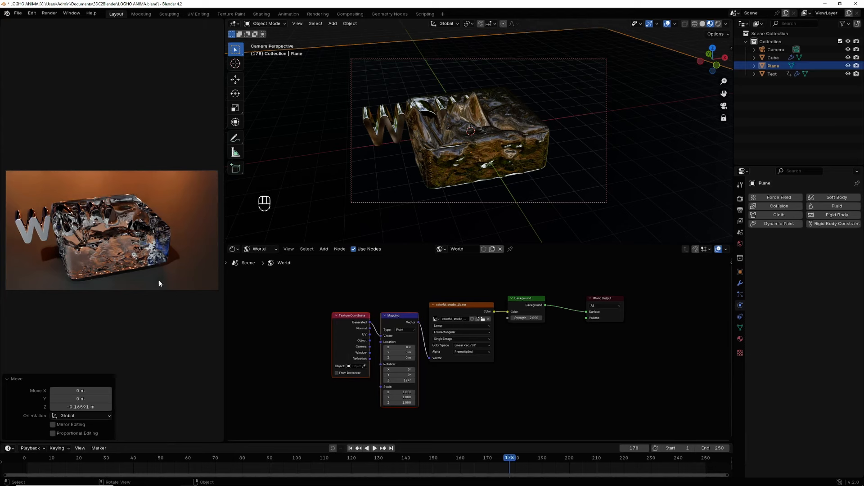
- Raise the backdrop plane along the global Z axis by about 0.06 m beneath the glass cube
key(g)
key(g)
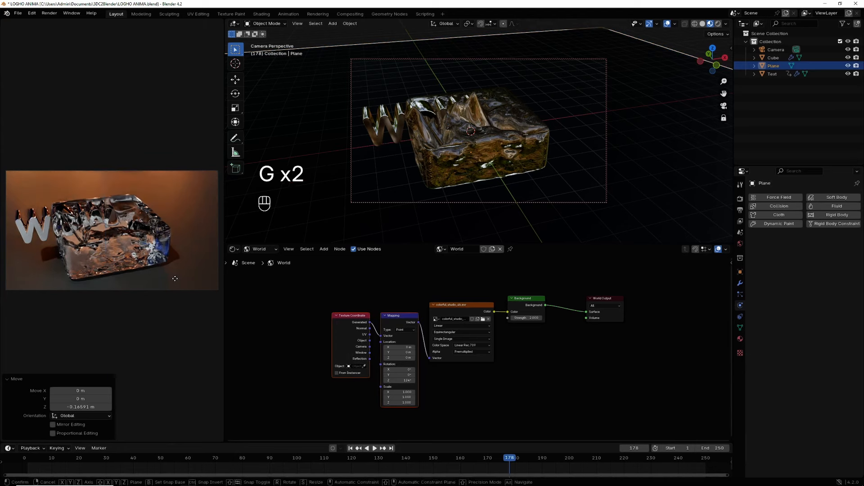
key(z)
key(z)
key(z)
key(z)
key(z)
key(z)
key(z)
key(z)
key(z)
key(z)
key(z)
key(z)
key(z)
key(z)
key(z)
key(z)
key(z)
key(z)
key(z)
key(z)
key(z)
key(z)
key(z)
key(z)
key(z)
key(z)
key(z)
key(z)
key(z)
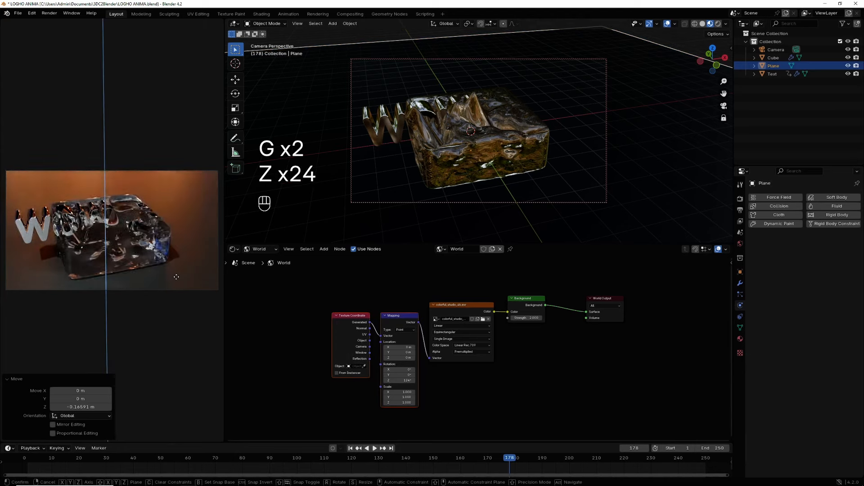
key(z)
key(z)
key(z)
key(z)
key(z)
key(z)
key(z)
key(z)
key(z)
key(z)
key(z)
key(z)
key(z)
key(z)
key(z)
key(z)
key(z)
key(z)
key(z)
key(z)
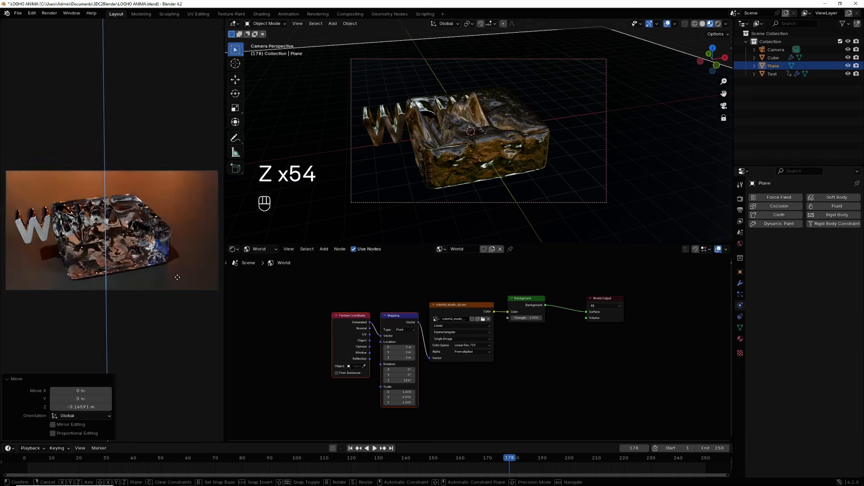
key(z)
key(z)
key(z)
key(z)
key(z)
key(z)
key(z)
key(z)
key(z)
key(z)
key(z)
key(z)
key(z)
key(z)
key(z)
key(z)
key(z)
key(z)
key(z)
key(z)
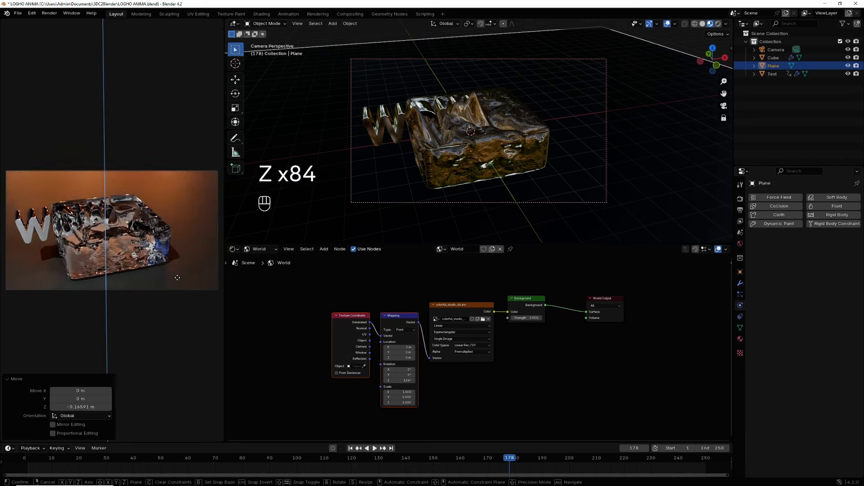
key(z)
key(z)
key(z)
key(z)
key(z)
key(z)
key(z)
key(z)
key(z)
click(178, 277)
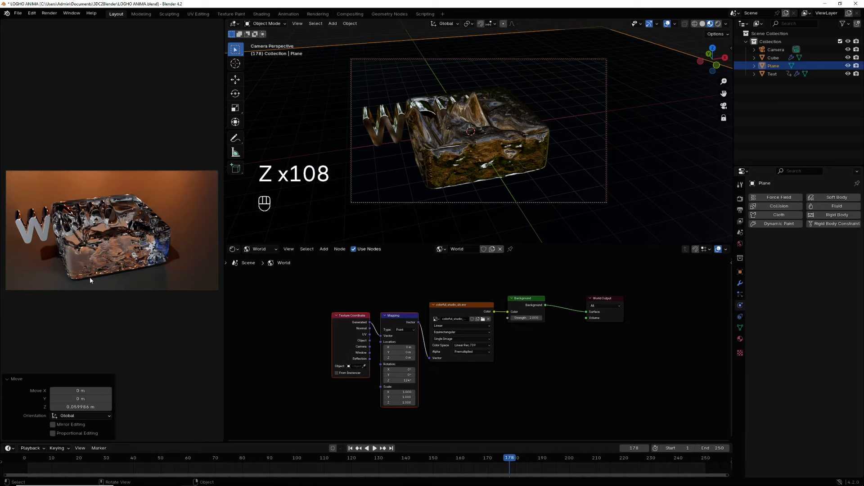
- Show the WOW text's object material nodes and set its Glossy BSDF roughness to about 0.24
click(46, 222)
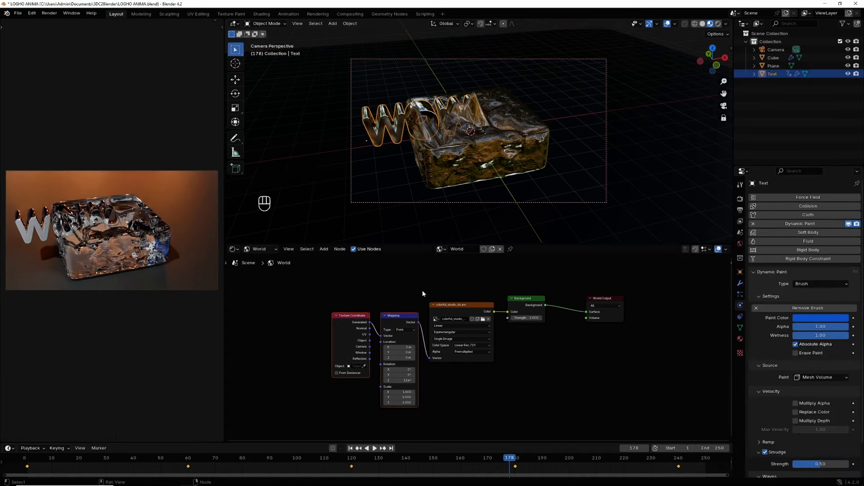
click(276, 250)
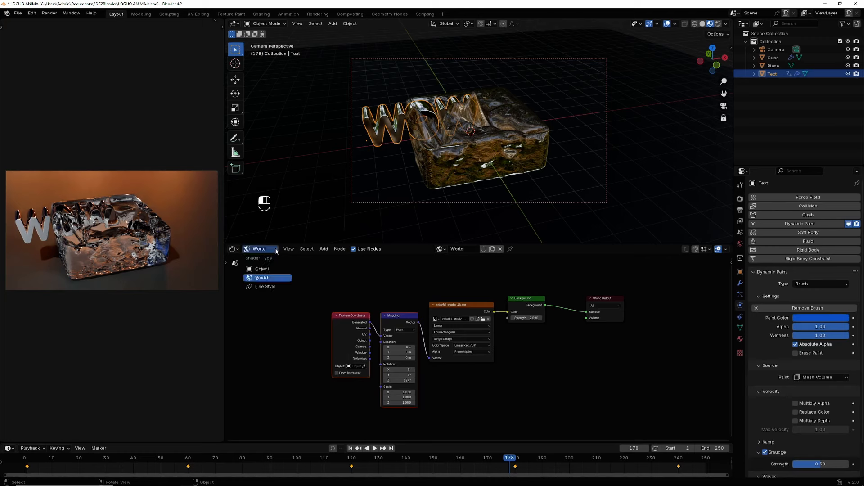
click(262, 269)
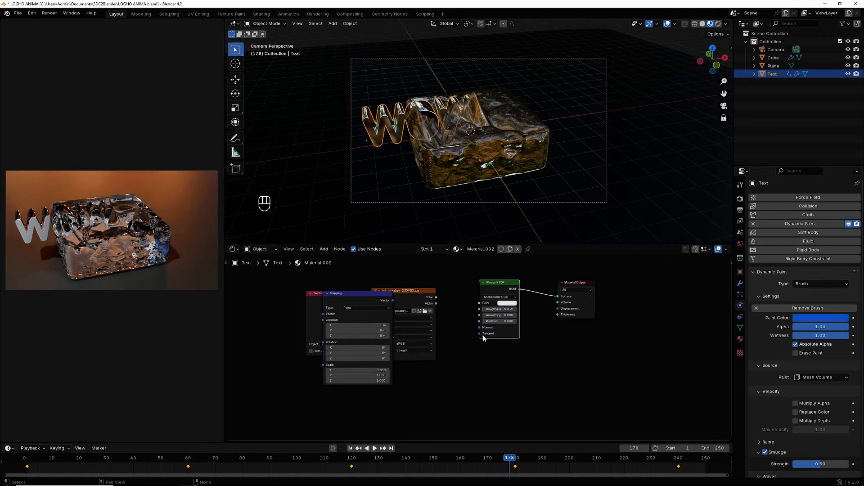
mouse_move(486, 314)
mouse_down()
mouse_move(468, 313)
mouse_move(492, 310)
mouse_up()
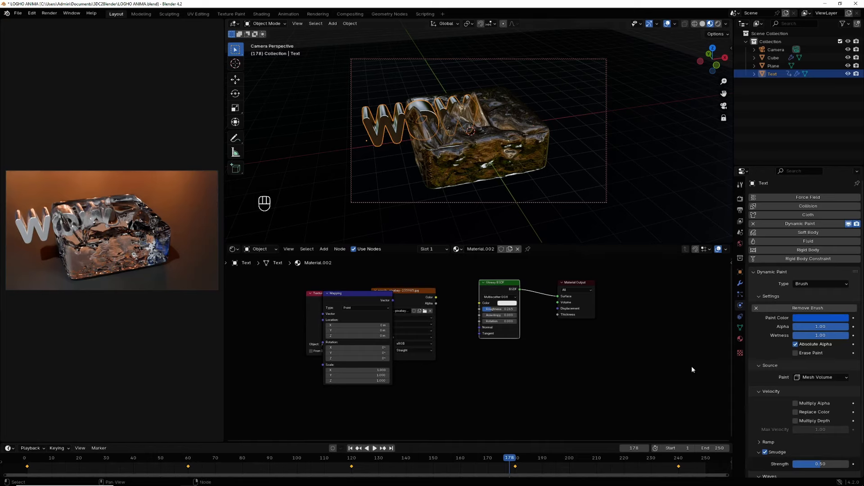
- Set the output frame rate to 30 fps and look at the output folder chooser, keeping the /tmp\ path
click(740, 212)
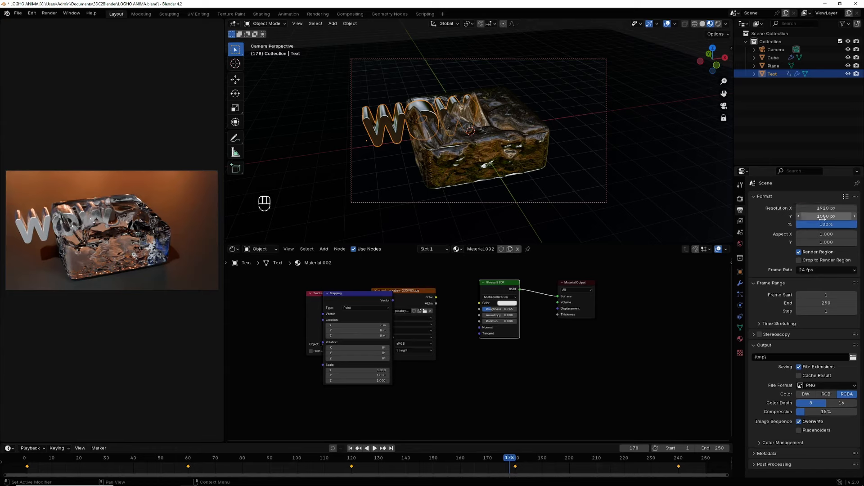
click(816, 269)
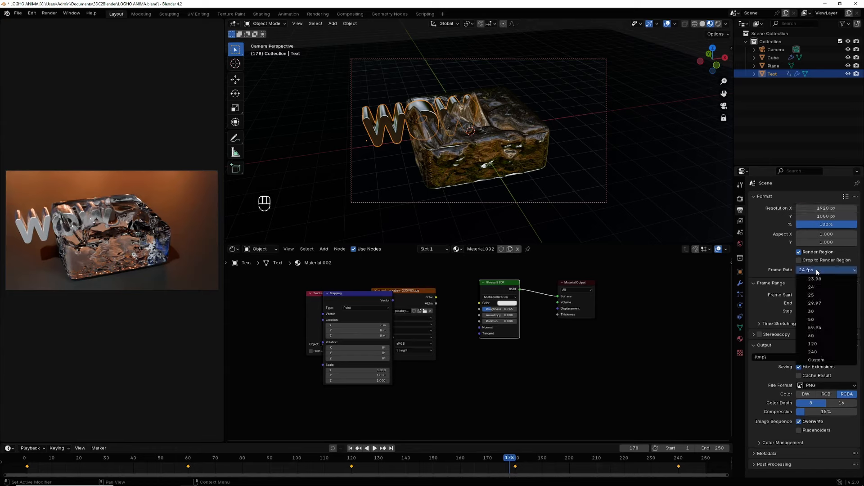
click(816, 313)
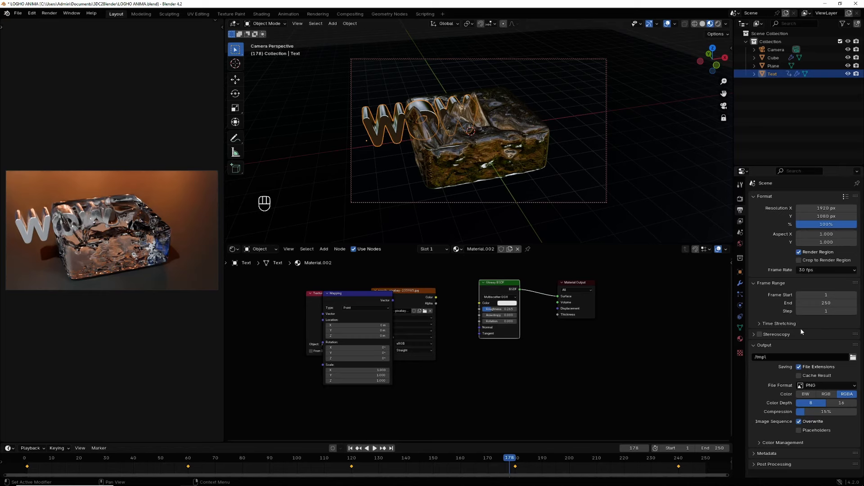
click(854, 357)
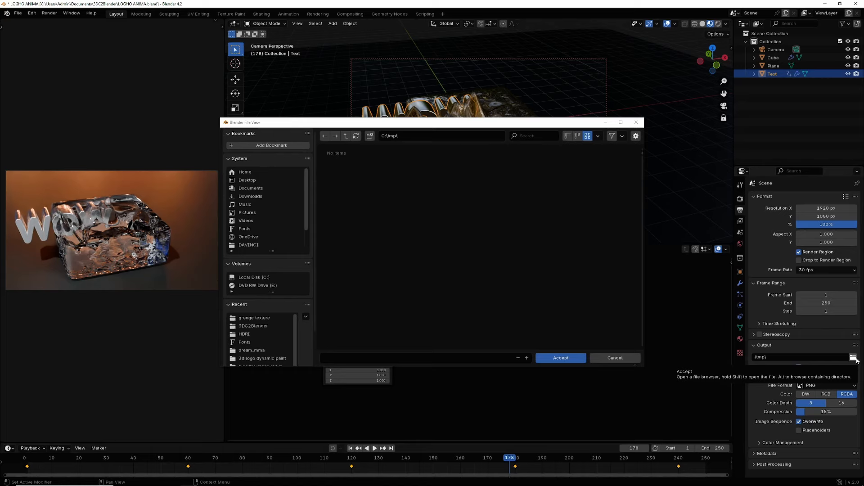
click(617, 359)
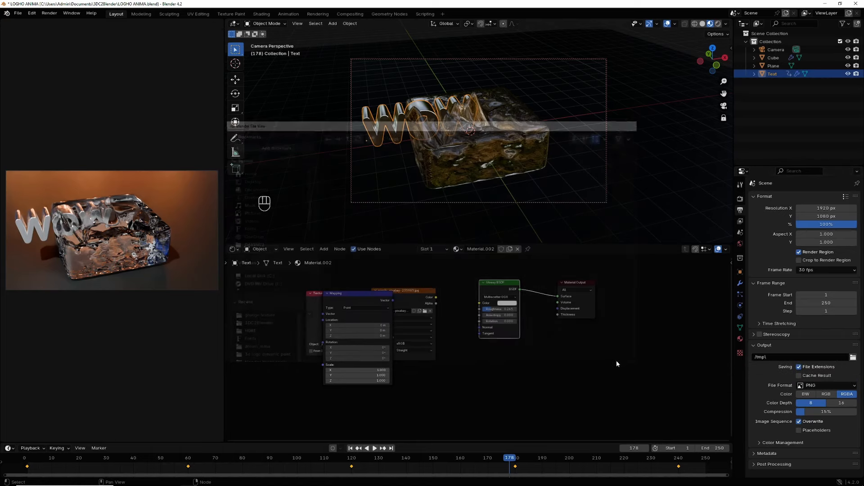
- Set the output file format to FFmpeg Video with MPEG-4 as the encoding container
click(819, 385)
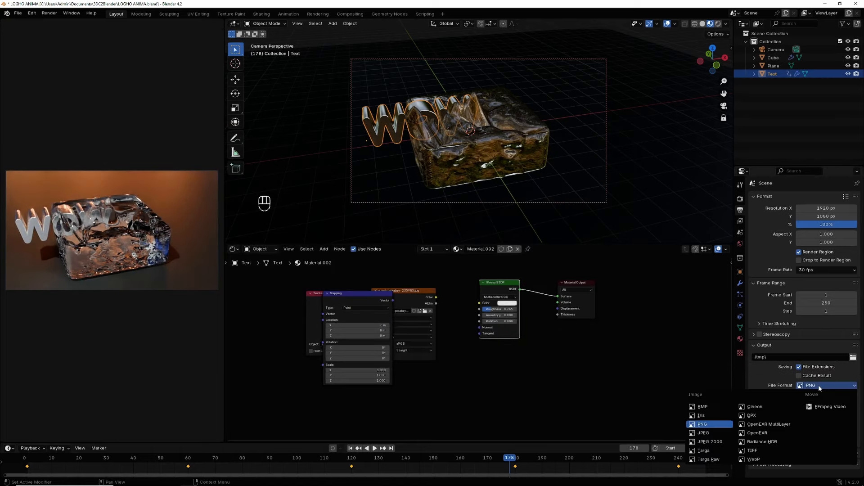
click(829, 407)
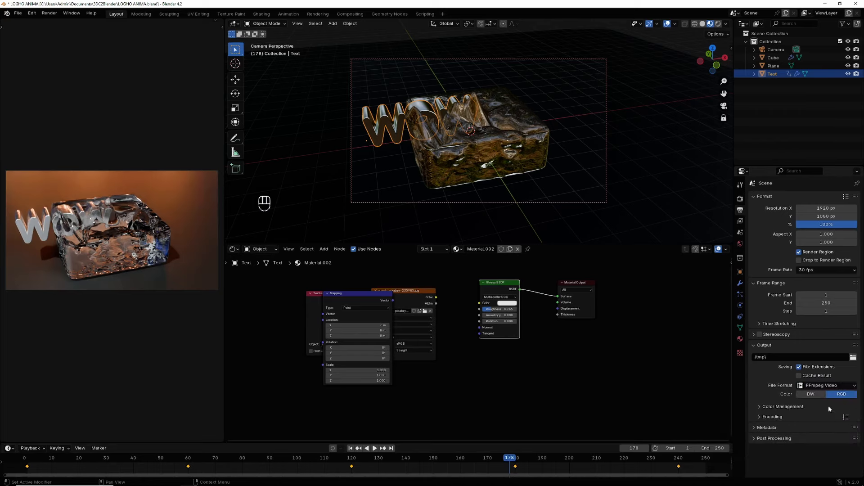
click(761, 420)
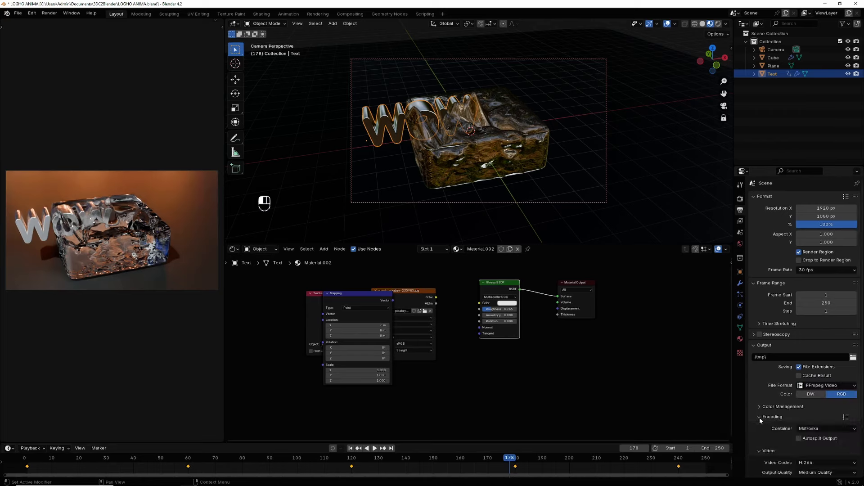
click(818, 430)
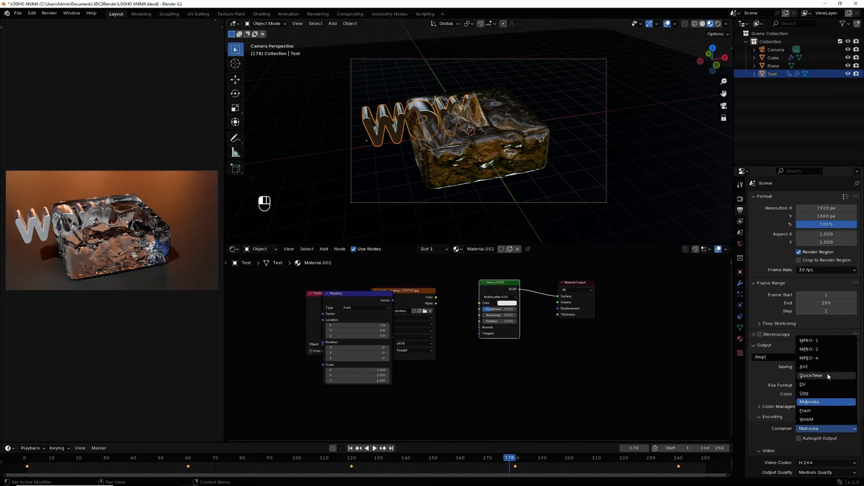
click(817, 359)
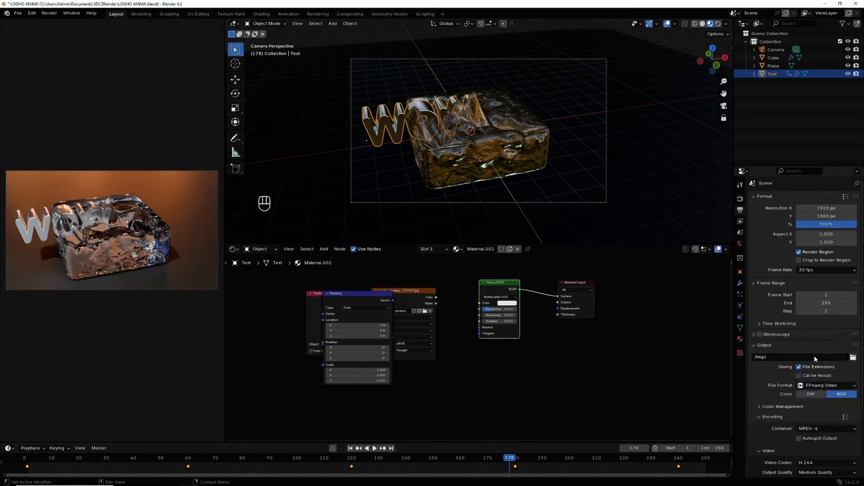
- Set the video encoding's output quality to High Quality and check the remaining audio encoding settings
scroll(815, 447, down, 2)
scroll(814, 447, down, 2)
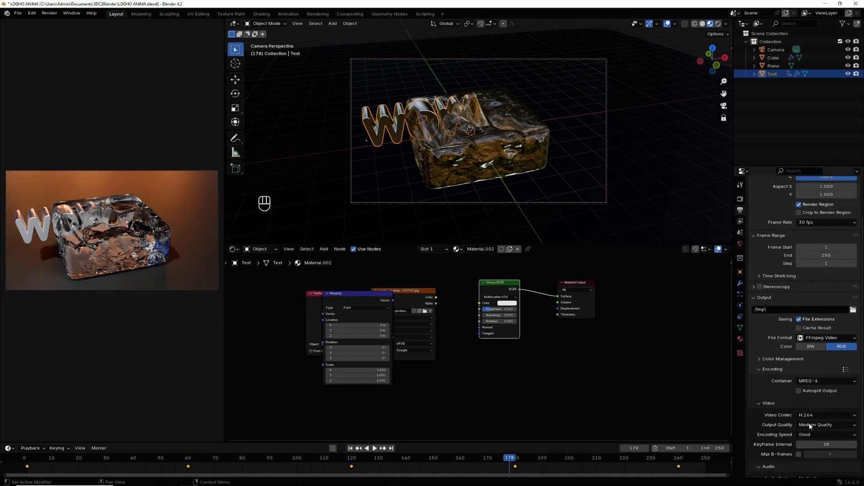
click(815, 425)
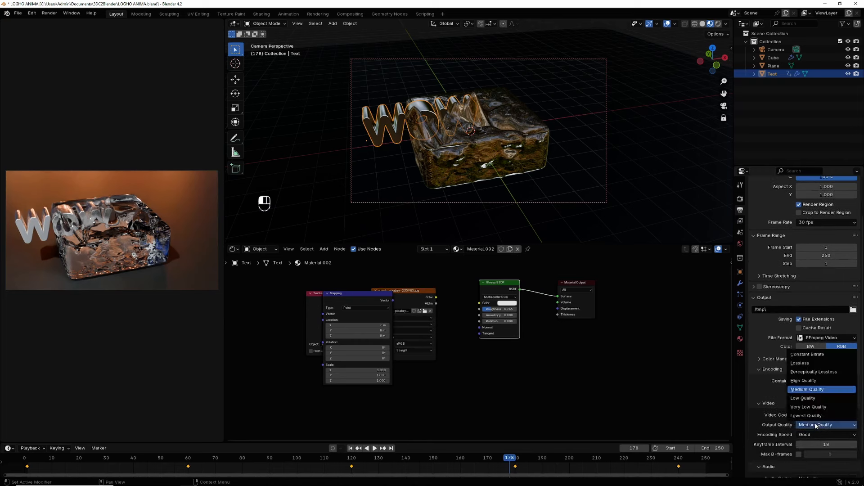
click(809, 382)
scroll(793, 448, down, 2)
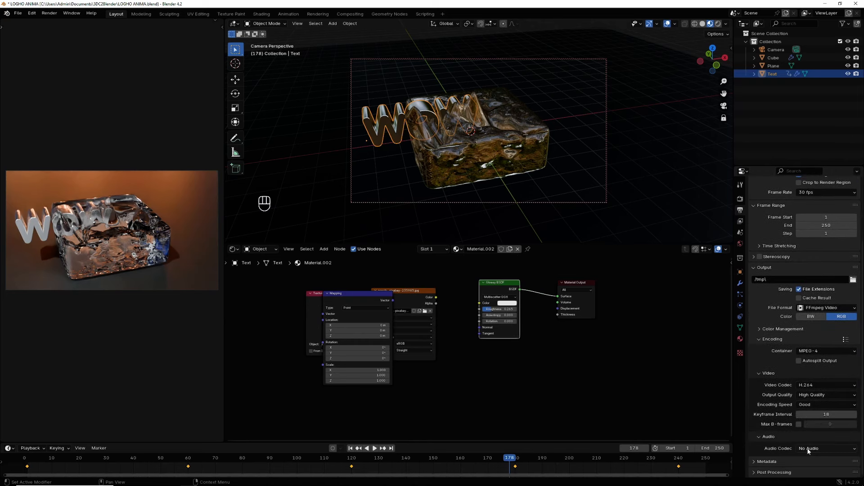